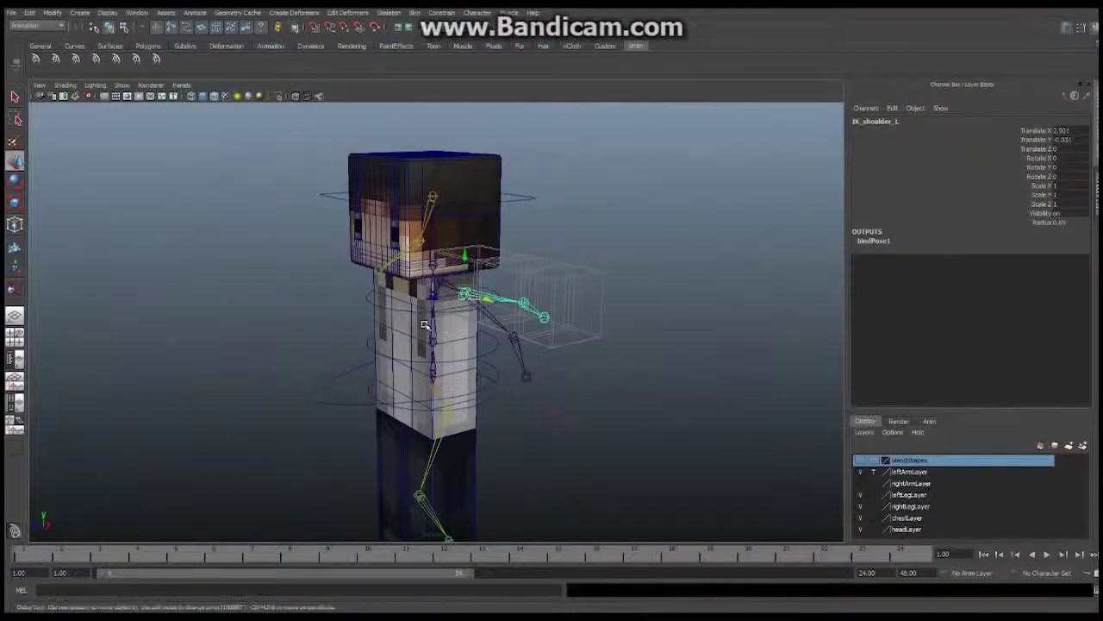
Test the IK FK attribute of the cnt_Hand_L control by switching it to 0 and back to 1.
{"action": "left_click_drag", "start_coordinate": [425, 325], "coordinate": [466, 291], "text": "alt"}
{"action": "right_click_drag", "start_coordinate": [466, 291], "coordinate": [512, 306], "text": "alt"}
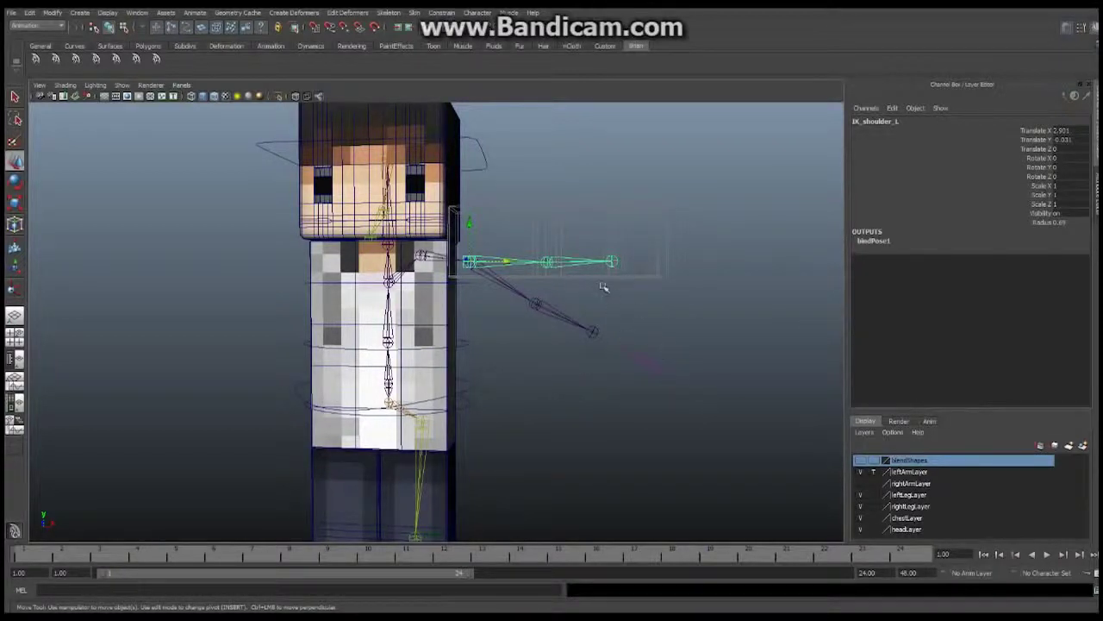
{"action": "right_click_drag", "start_coordinate": [638, 310], "coordinate": [603, 314], "text": "alt"}
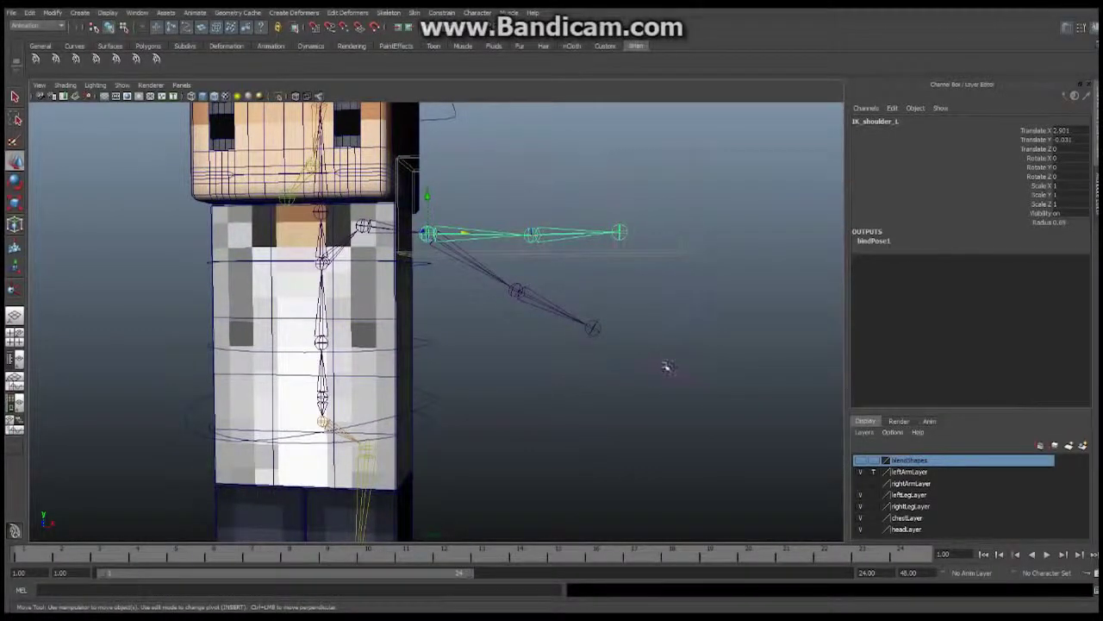
{"action": "left_click", "coordinate": [667, 367]}
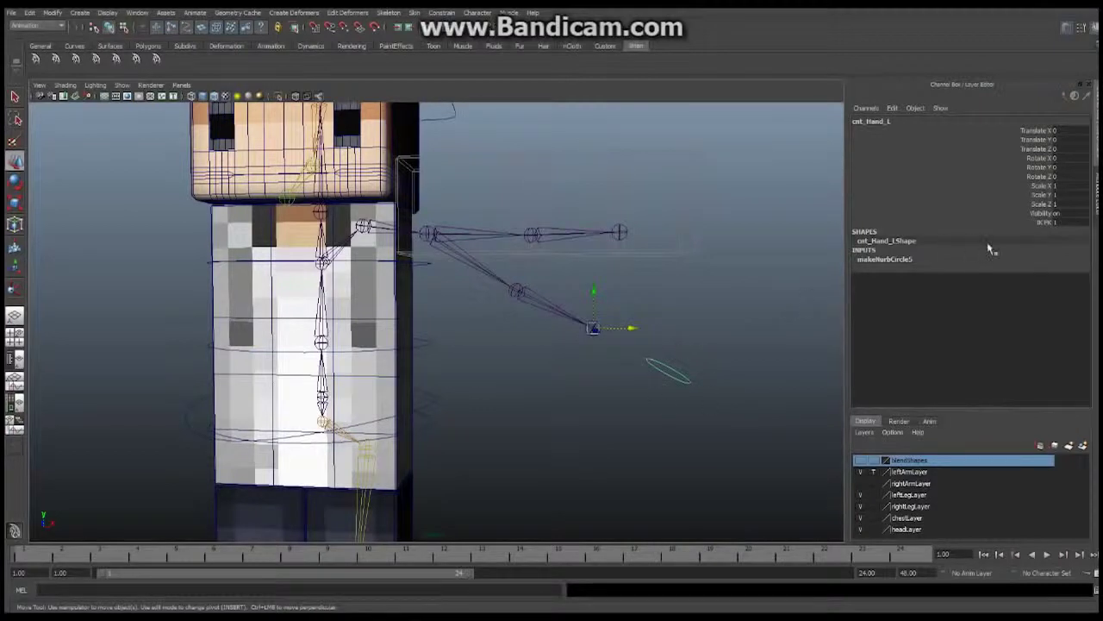
{"action": "left_click", "coordinate": [1045, 223]}
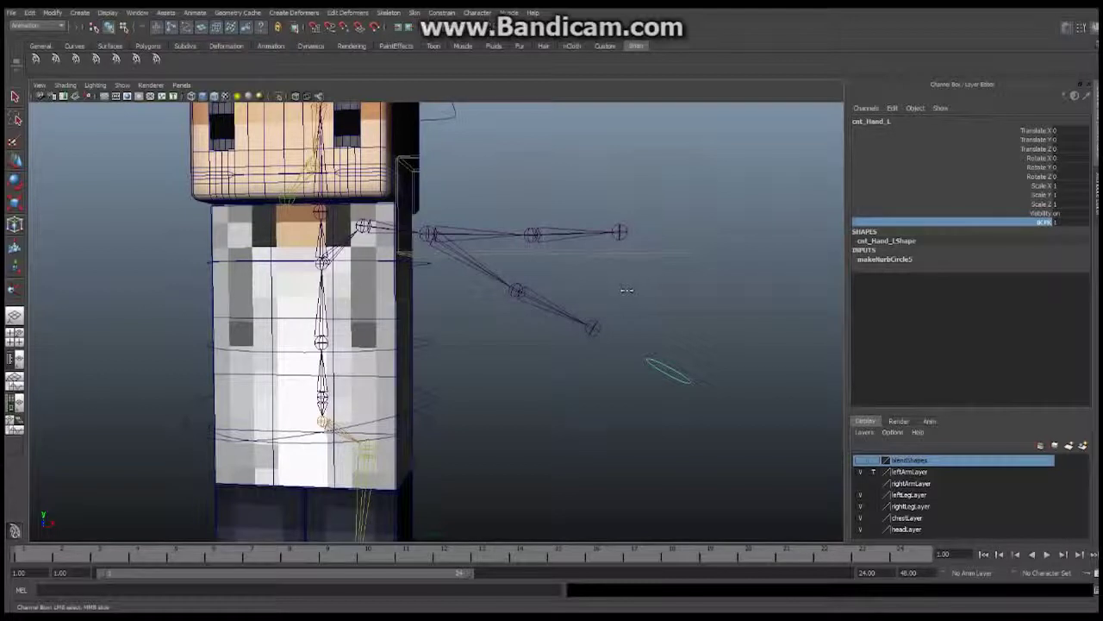
{"action": "middle_click_drag", "start_coordinate": [627, 290], "coordinate": [609, 291]}
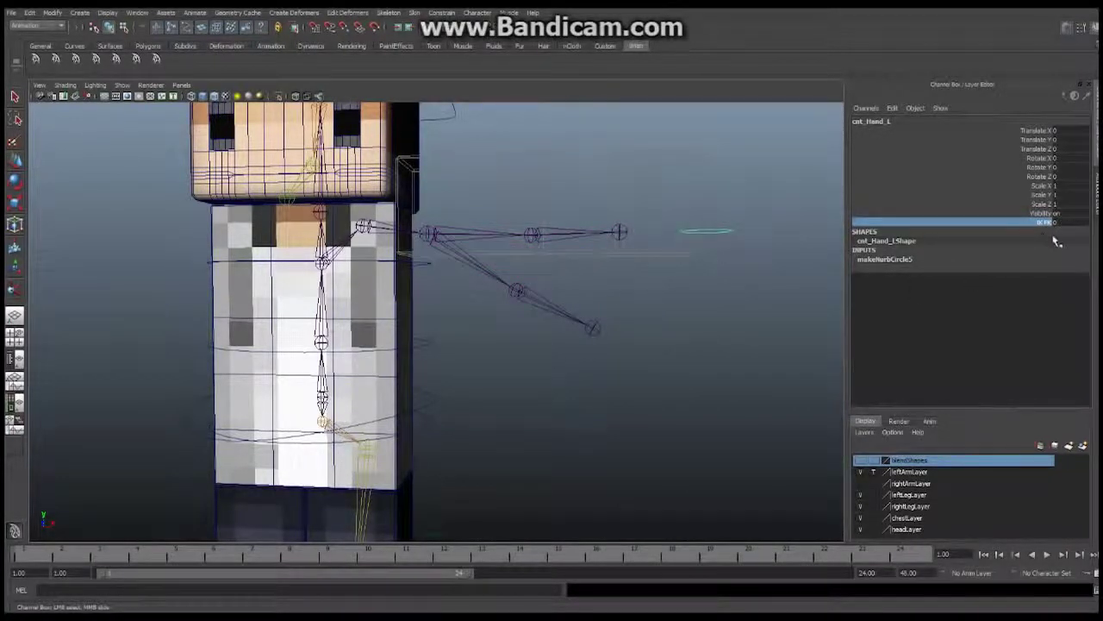
{"action": "middle_click_drag", "start_coordinate": [630, 293], "coordinate": [642, 283]}
Open the Outliner and reveal the IK_shoulder_L joint chain under the left clavicle joint.
{"action": "left_click_drag", "start_coordinate": [645, 250], "coordinate": [460, 264], "text": "alt"}
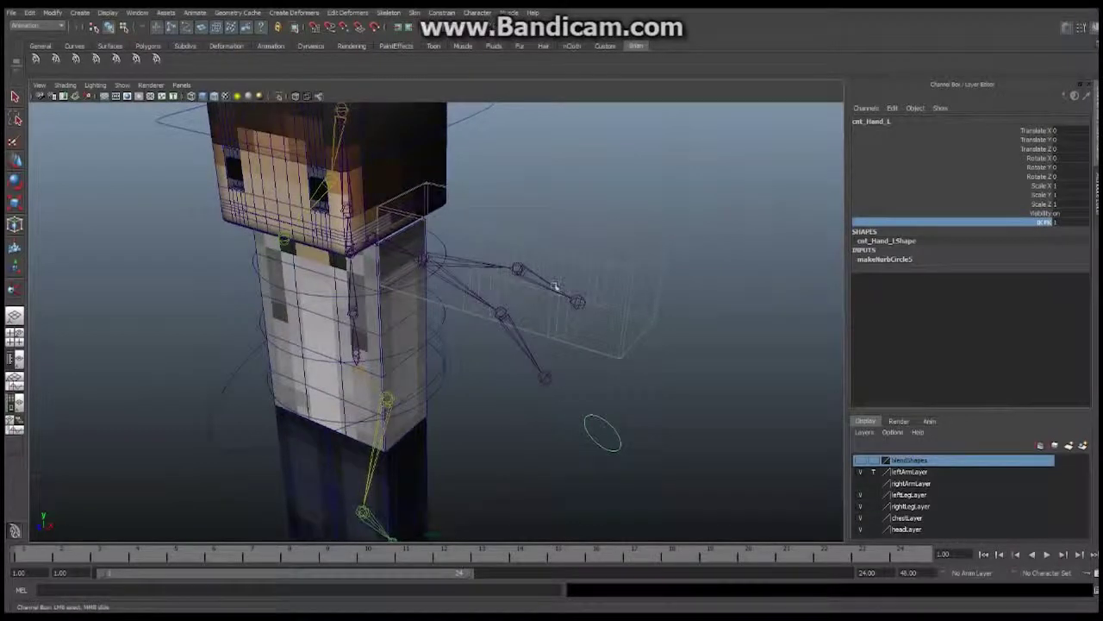
{"action": "left_click_drag", "start_coordinate": [577, 293], "coordinate": [630, 217], "text": "alt"}
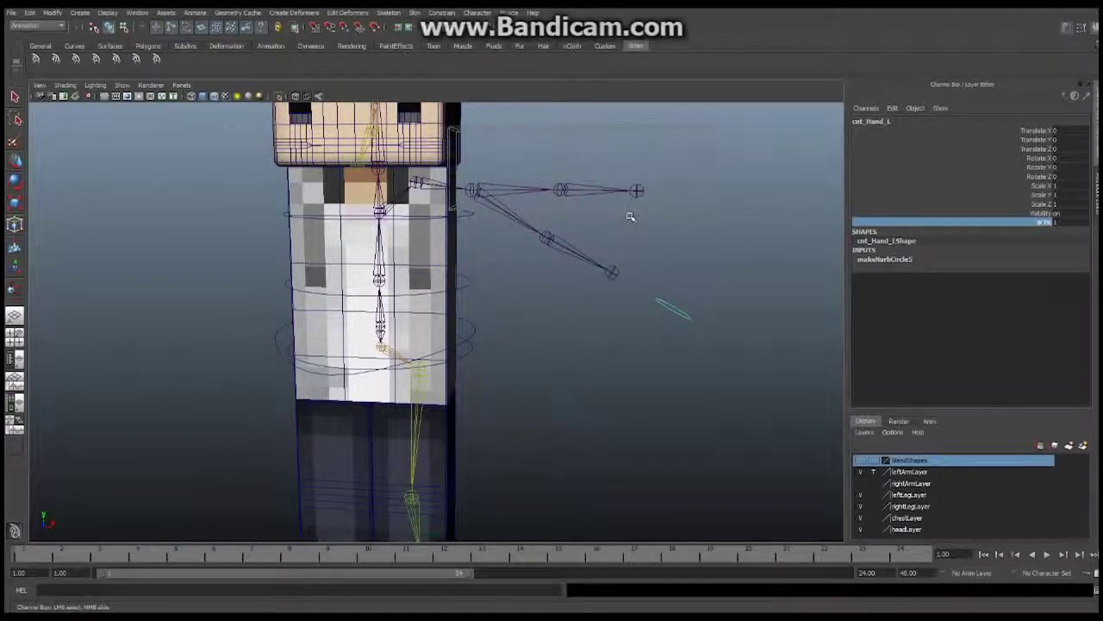
{"action": "left_click_drag", "start_coordinate": [614, 174], "coordinate": [610, 184], "text": "alt"}
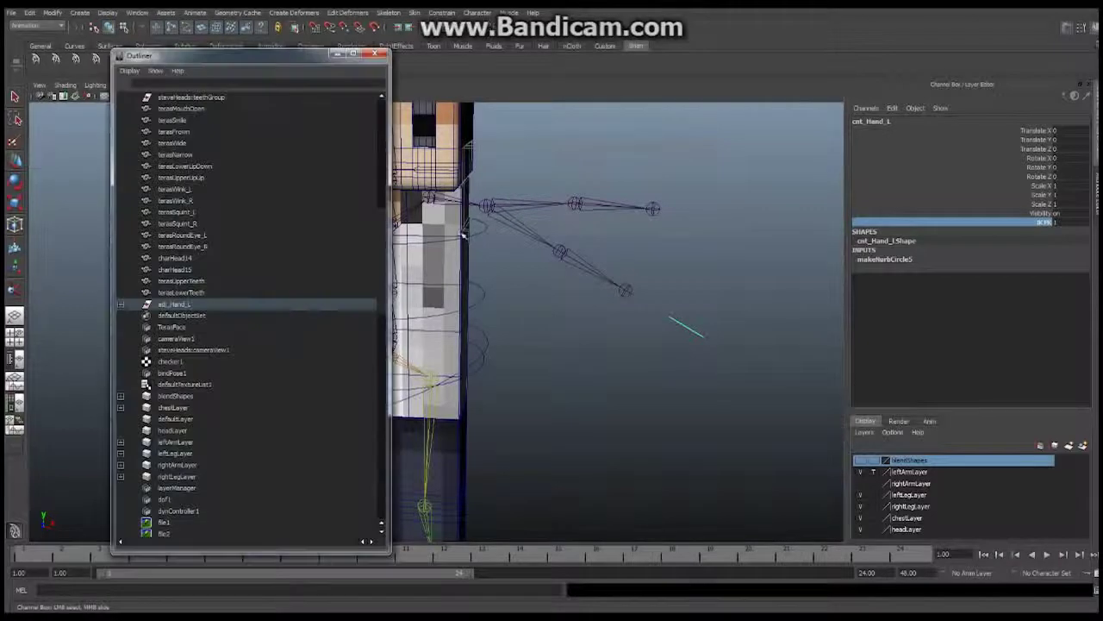
{"action": "left_click_drag", "start_coordinate": [298, 62], "coordinate": [212, 68]}
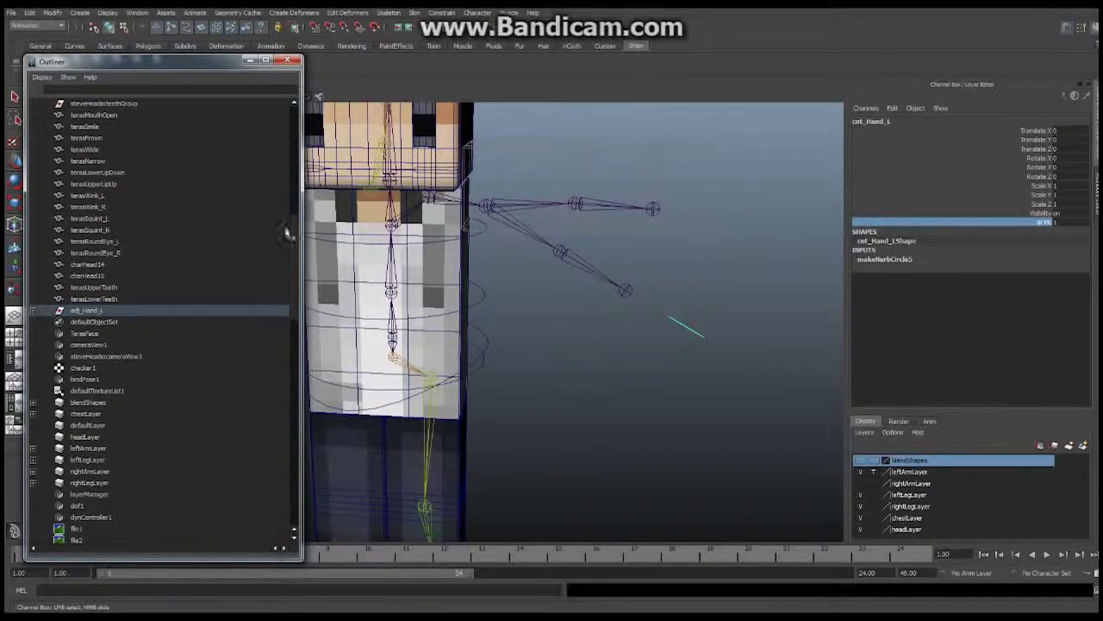
{"action": "left_click_drag", "start_coordinate": [290, 233], "coordinate": [296, 166]}
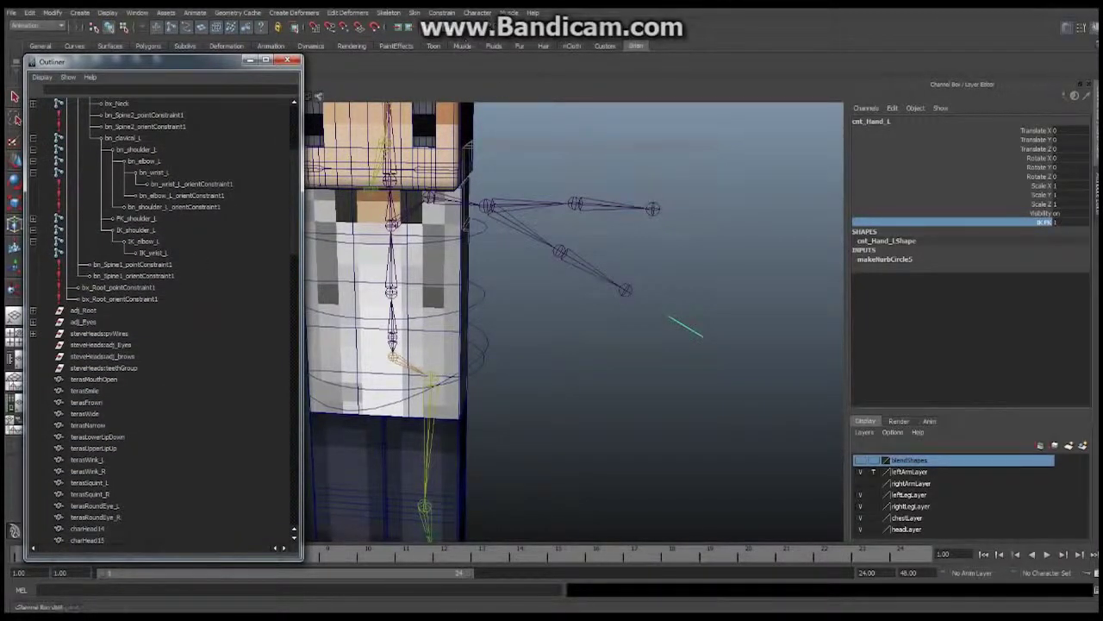
{"action": "left_click", "coordinate": [389, 13]}
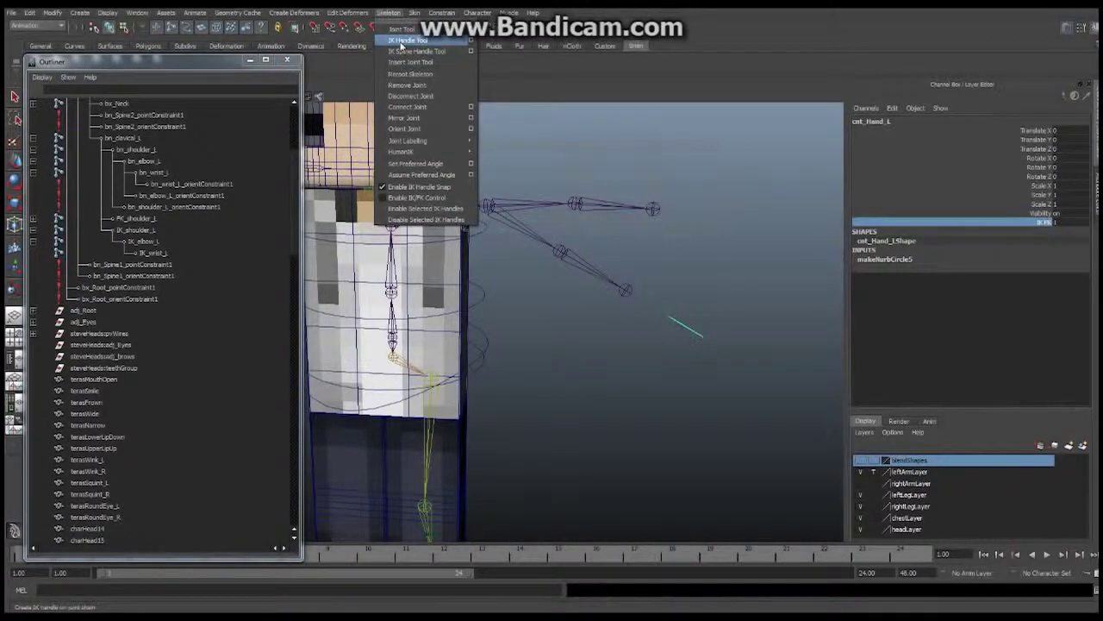
{"action": "left_click", "coordinate": [401, 41]}
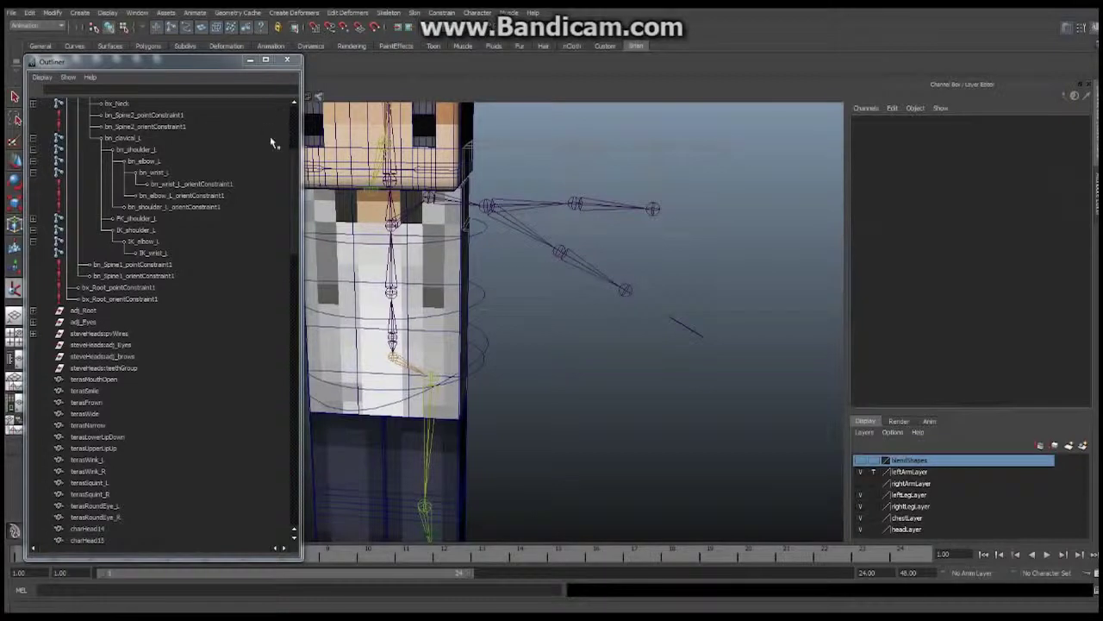
{"action": "left_click", "coordinate": [143, 232]}
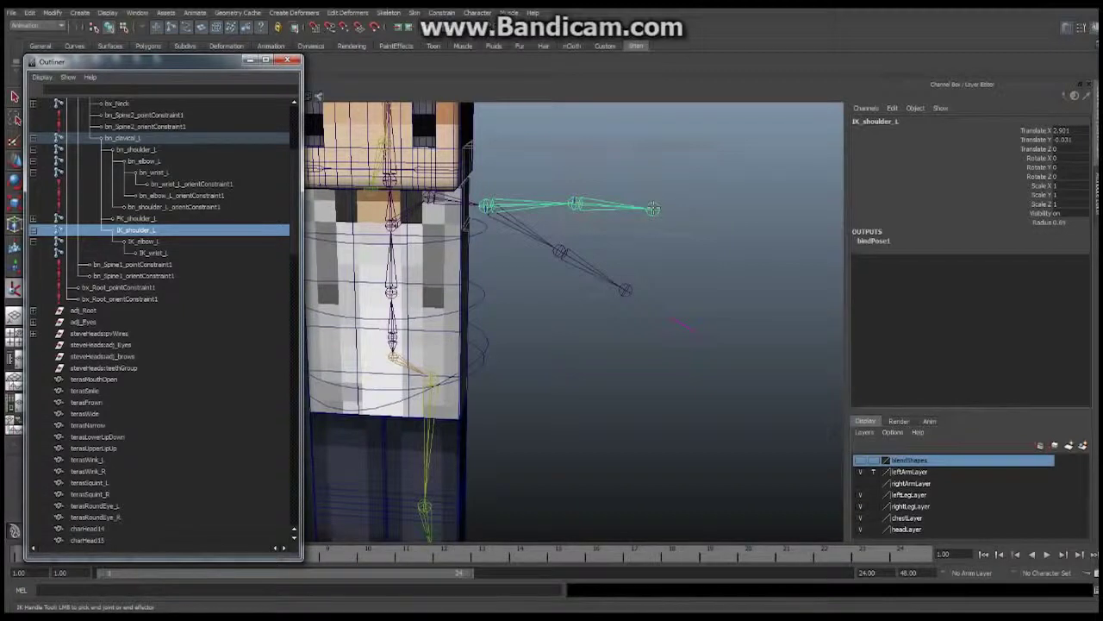
{"action": "left_click", "coordinate": [653, 210]}
{"action": "key", "text": "w"}
{"action": "left_click_drag", "start_coordinate": [586, 264], "coordinate": [575, 315], "text": "alt"}
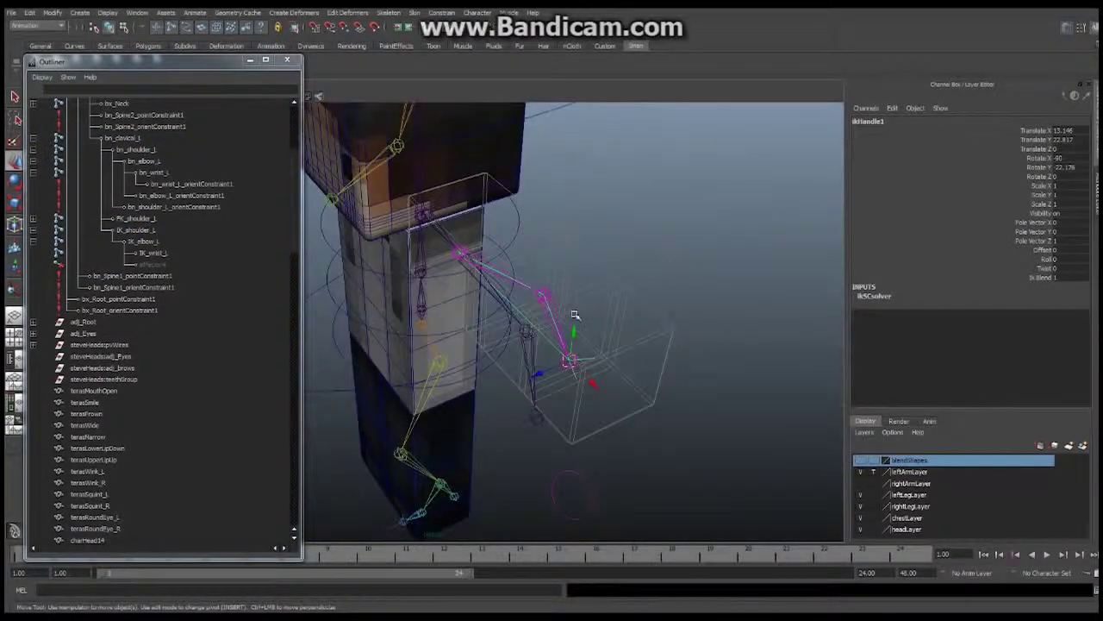
{"action": "left_click", "coordinate": [574, 313]}
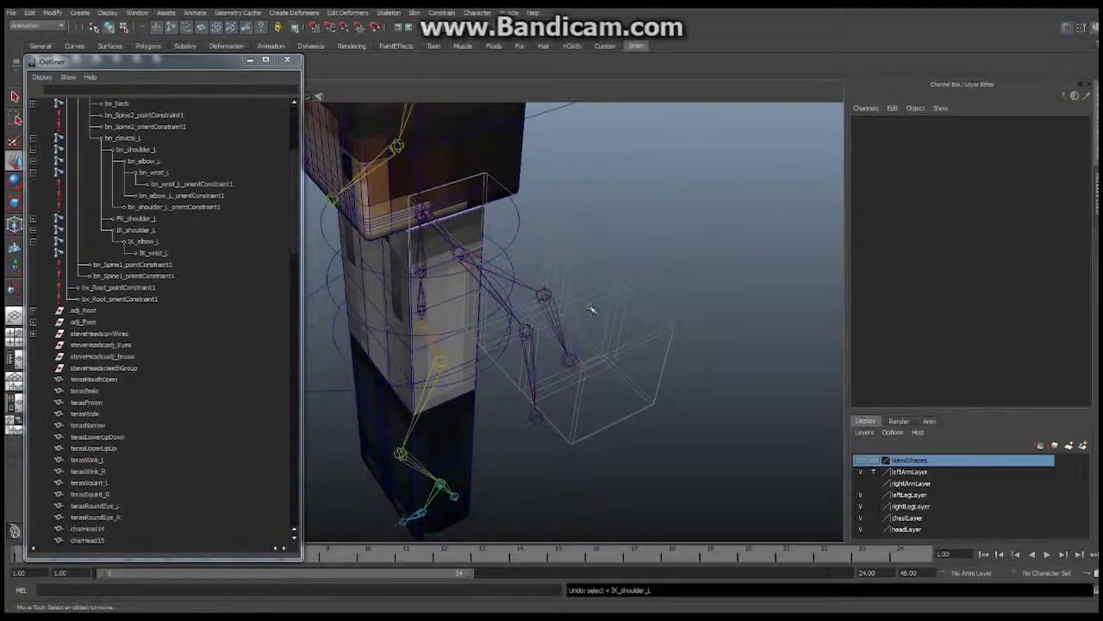
Create an IK handle using the ikRPsolver from IK_shoulder_L to the IK_wrist_L joint.
{"action": "left_click_drag", "start_coordinate": [503, 308], "coordinate": [594, 280], "text": "alt"}
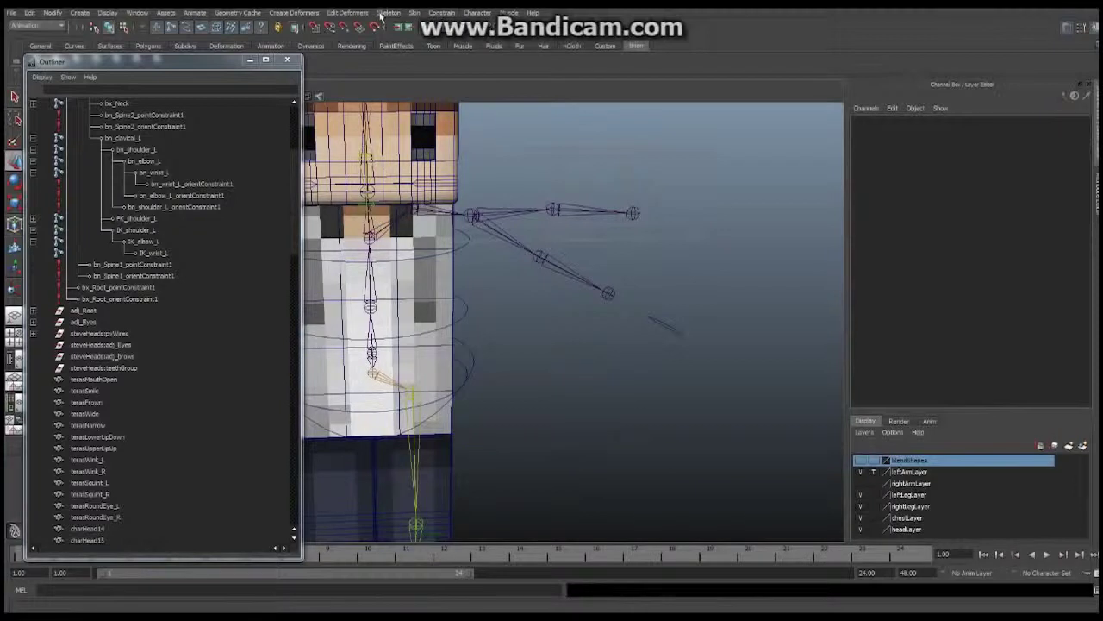
{"action": "left_click", "coordinate": [390, 14]}
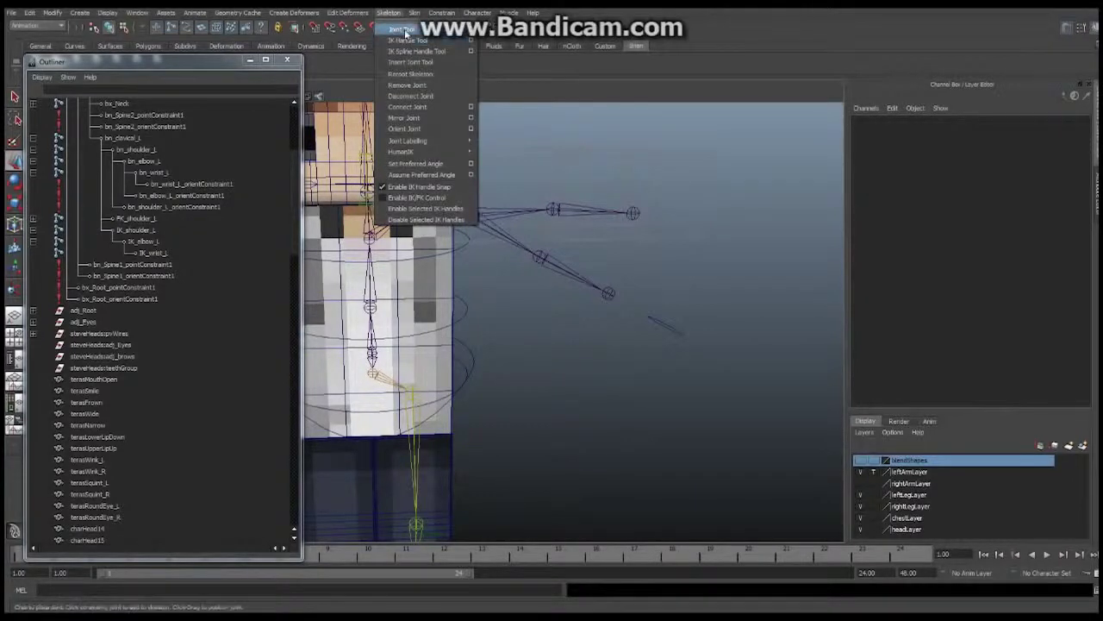
{"action": "left_click", "coordinate": [471, 40]}
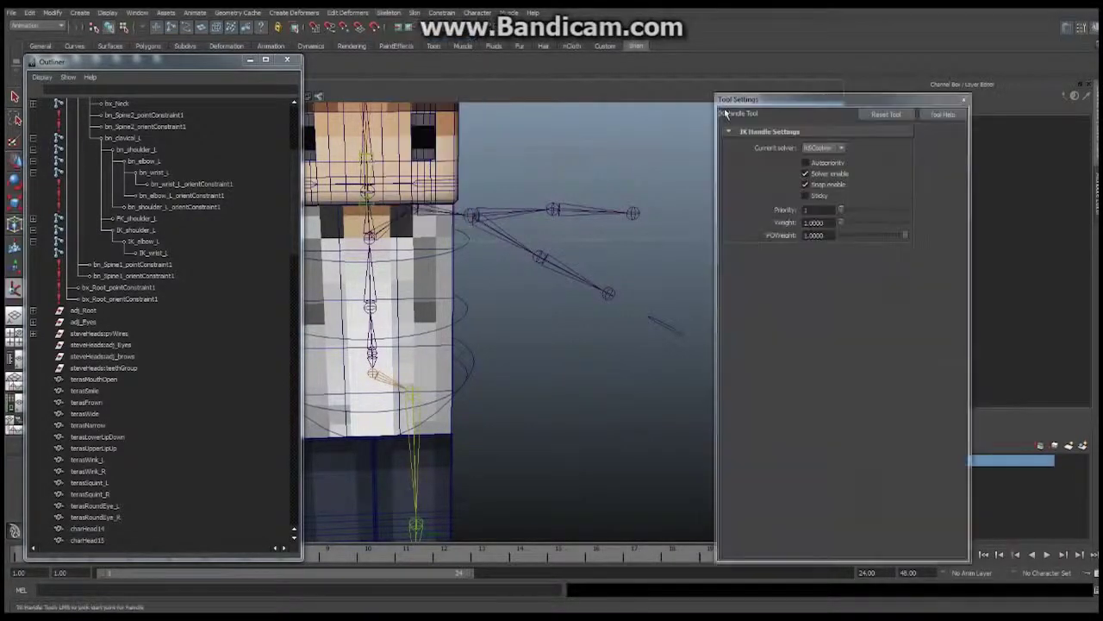
{"action": "left_click", "coordinate": [838, 146]}
{"action": "left_click", "coordinate": [826, 169]}
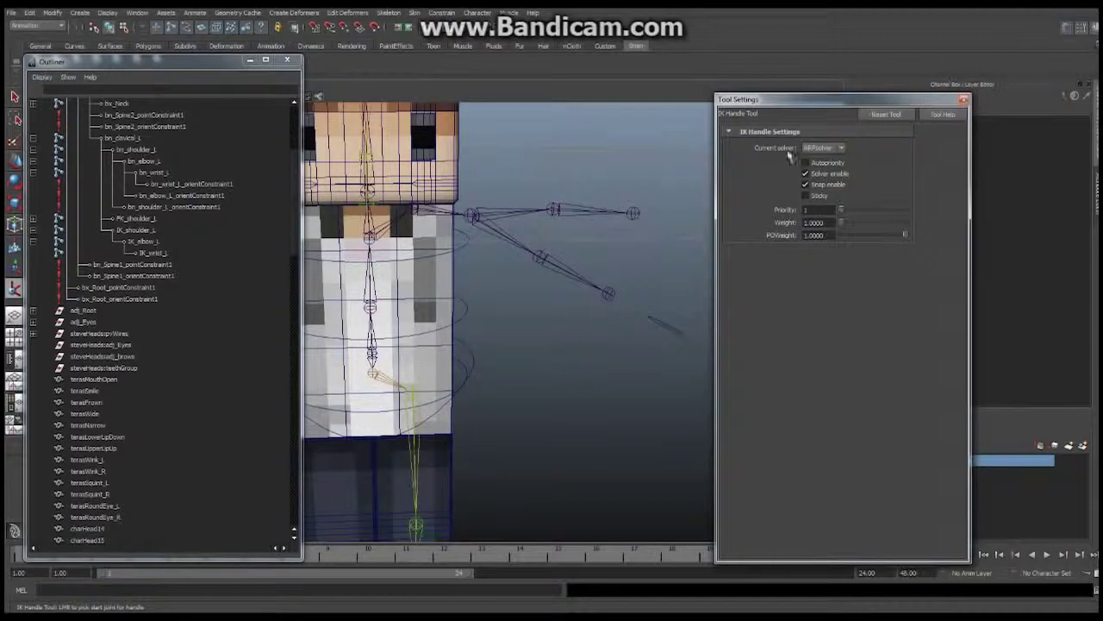
{"action": "left_click", "coordinate": [142, 230]}
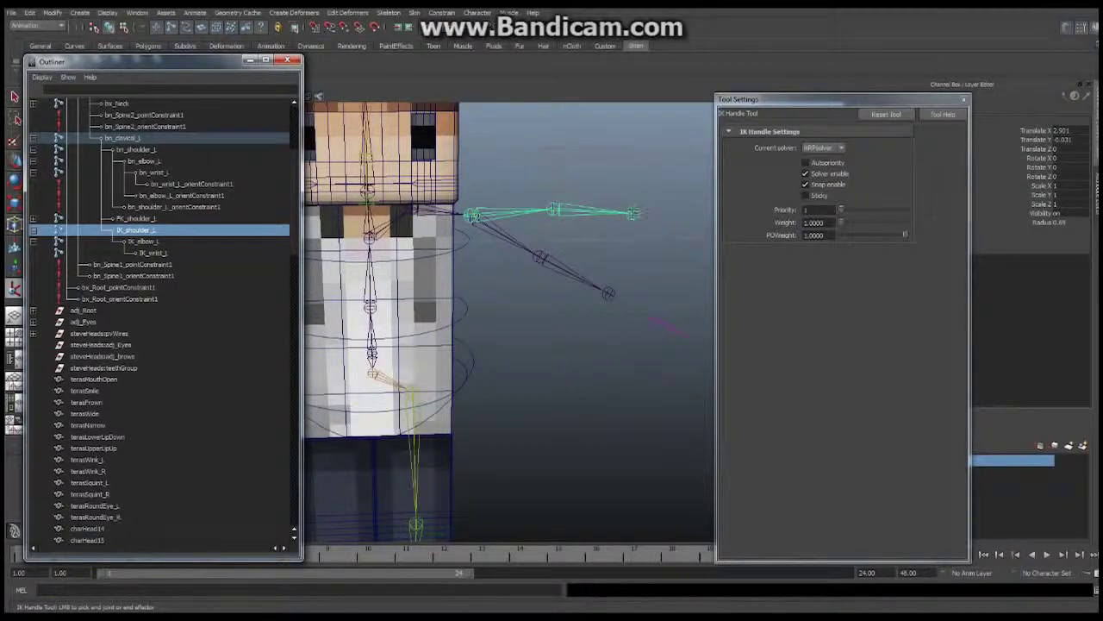
{"action": "left_click", "coordinate": [633, 213]}
{"action": "key", "text": "w"}
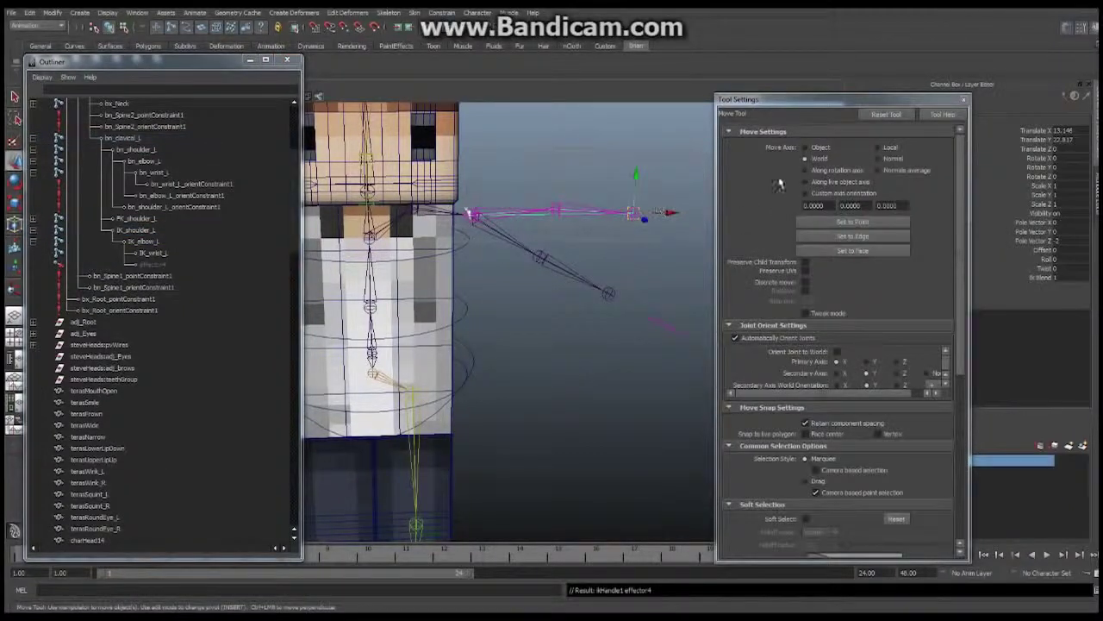
{"action": "left_click", "coordinate": [964, 99]}
{"action": "left_click", "coordinate": [251, 61]}
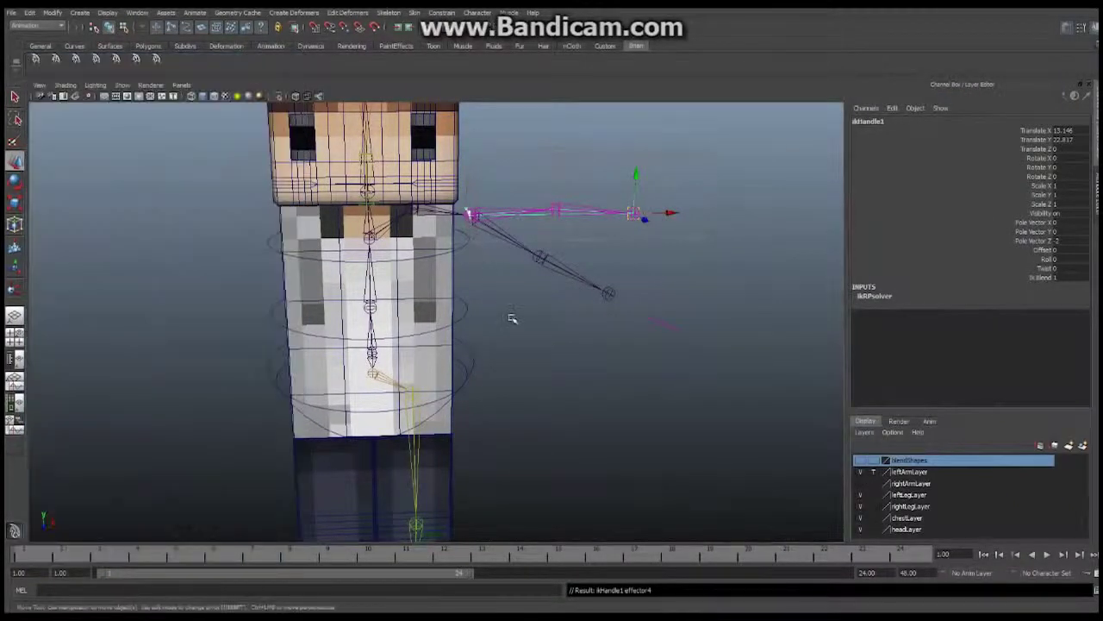
Rename the new left-arm IK handle to ikHandle_Arm_L.
{"action": "left_click_drag", "start_coordinate": [626, 324], "coordinate": [500, 311], "text": "alt"}
{"action": "middle_click_drag", "start_coordinate": [510, 246], "coordinate": [527, 306], "text": "alt"}
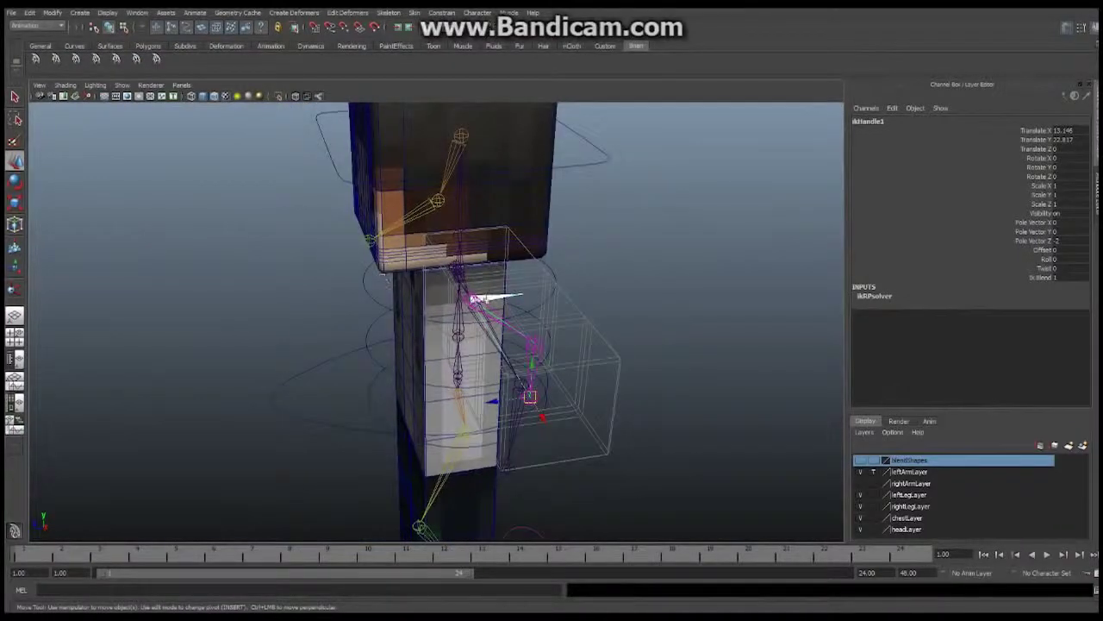
{"action": "left_click_drag", "start_coordinate": [406, 309], "coordinate": [476, 315], "text": "alt"}
{"action": "left_click_drag", "start_coordinate": [699, 299], "coordinate": [601, 244], "text": "alt"}
{"action": "double_click", "coordinate": [876, 122]}
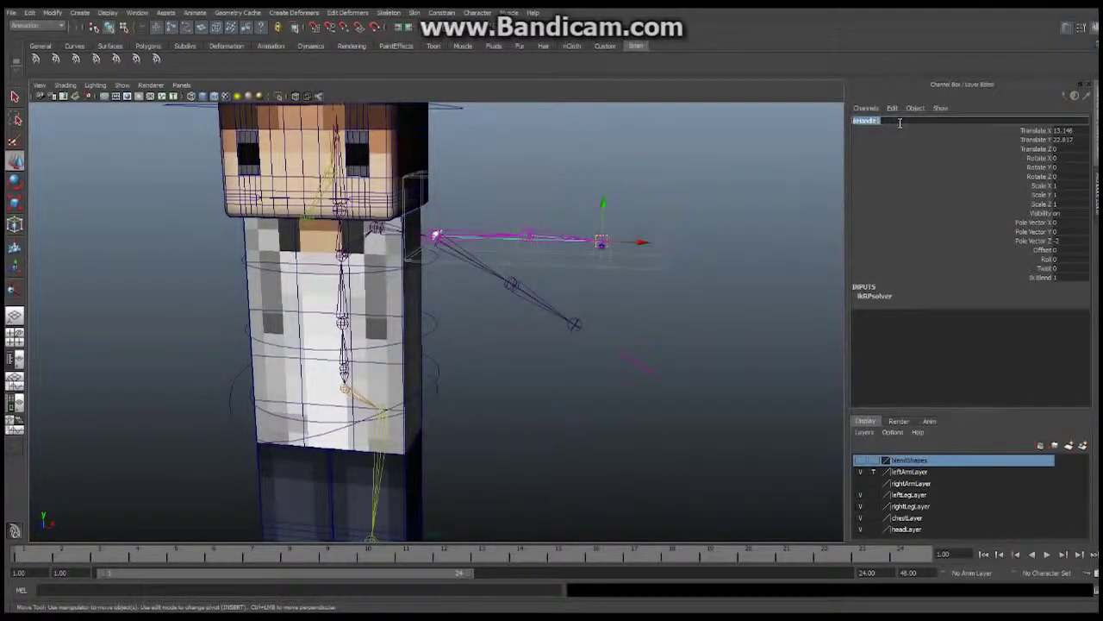
{"action": "left_click", "coordinate": [888, 122]}
{"action": "type", "text": "_ARm_L"}
{"action": "key", "text": "Return"}
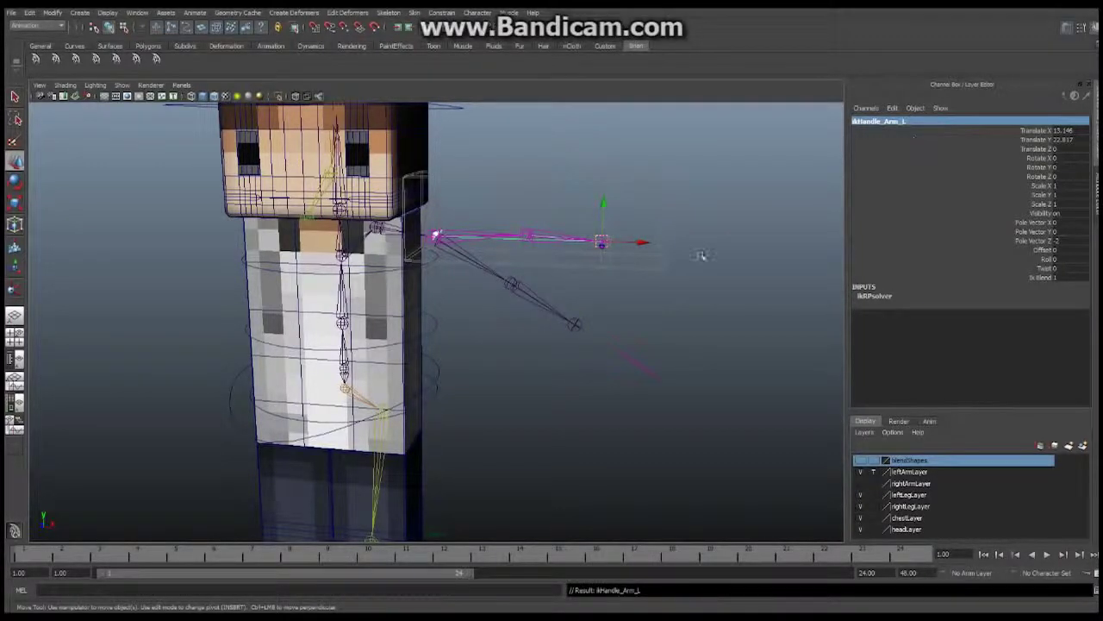
Hide the polygon meshes in the viewport, leaving the joints and control curves displayed.
{"action": "left_click_drag", "start_coordinate": [697, 282], "coordinate": [515, 285], "text": "alt"}
{"action": "middle_click_drag", "start_coordinate": [521, 293], "coordinate": [549, 259], "text": "alt"}
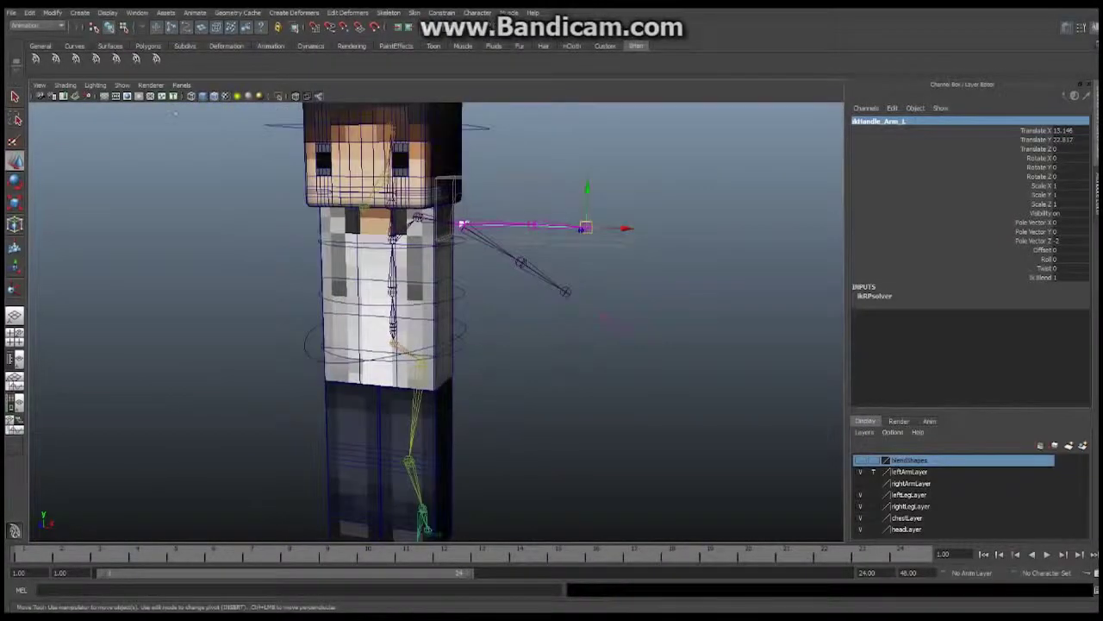
{"action": "left_click", "coordinate": [122, 85]}
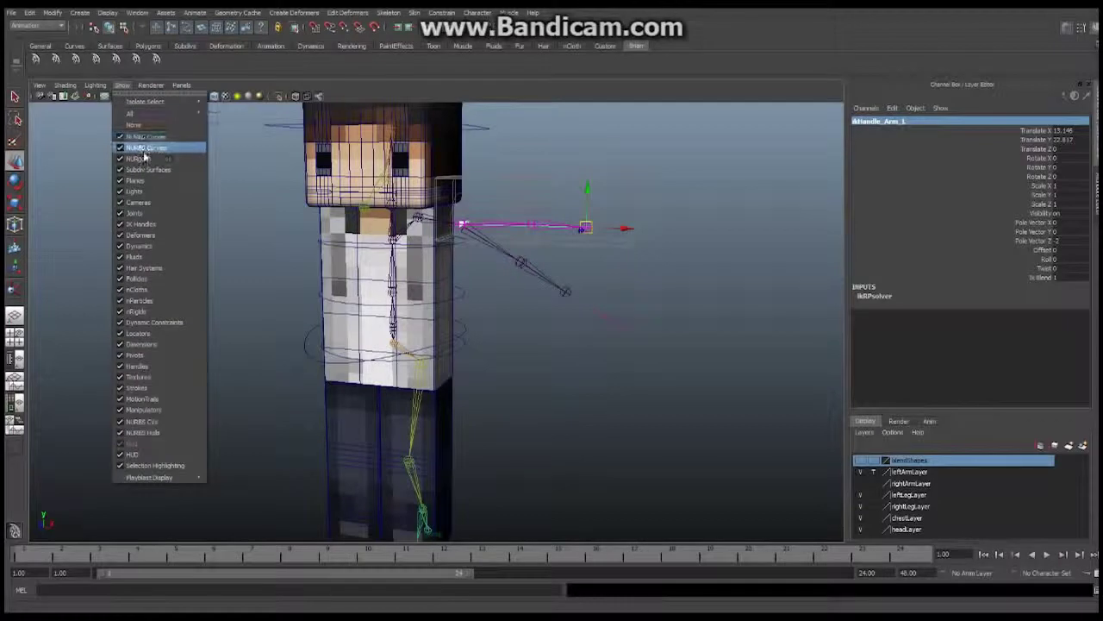
{"action": "left_click", "coordinate": [144, 158]}
{"action": "middle_click_drag", "start_coordinate": [449, 187], "coordinate": [470, 166], "text": "alt"}
{"action": "right_click_drag", "start_coordinate": [472, 163], "coordinate": [401, 173], "text": "alt"}
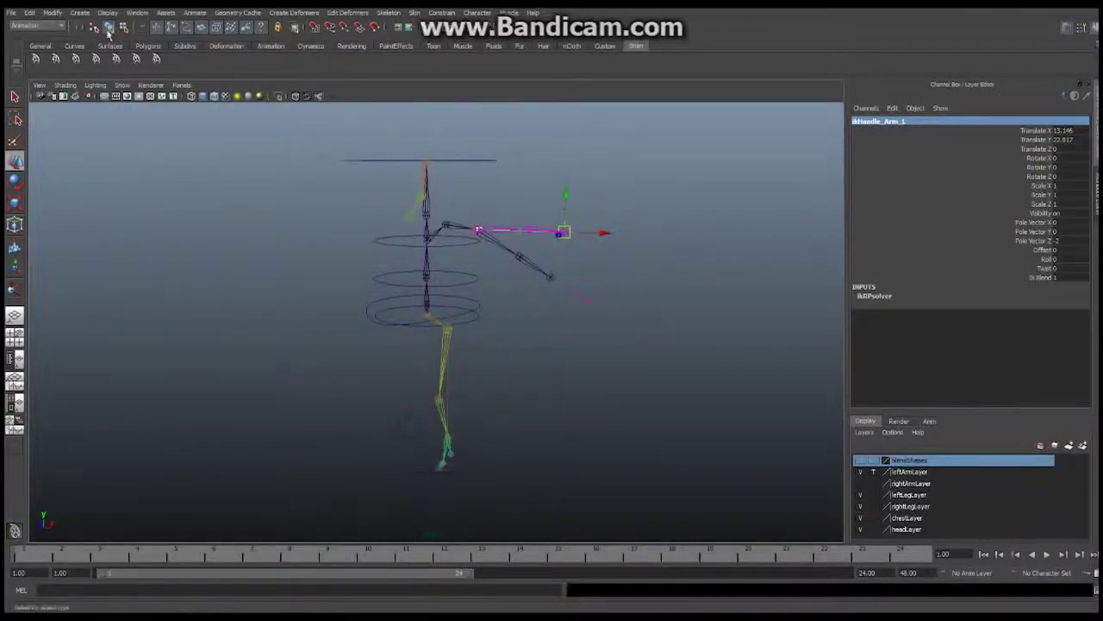
Create a NURBS circle at the origin and scale it to 3 in X, Y and Z.
{"action": "left_click", "coordinate": [79, 13]}
{"action": "mouse_move", "coordinate": [130, 29]}
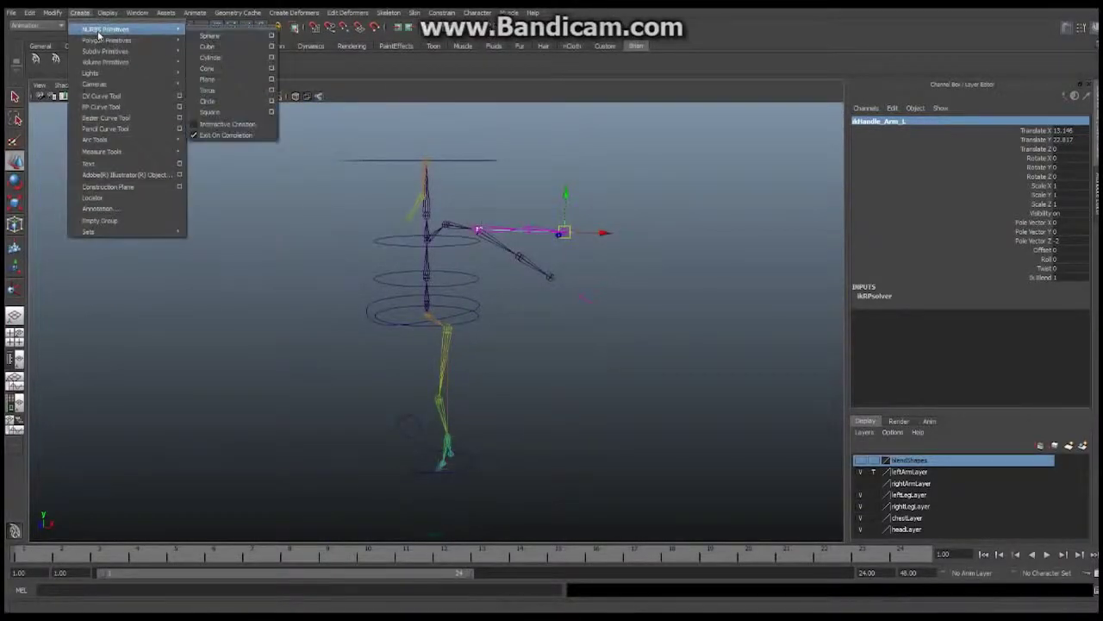
{"action": "left_click", "coordinate": [228, 101]}
{"action": "middle_click_drag", "start_coordinate": [586, 381], "coordinate": [568, 278], "text": "alt"}
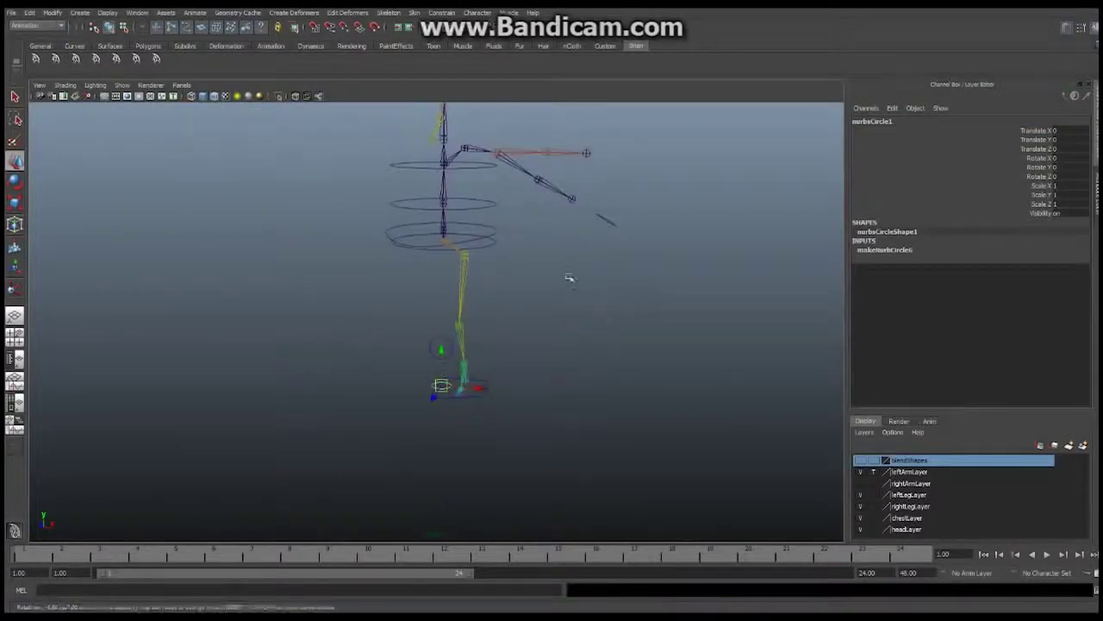
{"action": "left_click_drag", "start_coordinate": [1071, 187], "coordinate": [1063, 202]}
{"action": "type", "text": "3"}
{"action": "key", "text": "Return"}
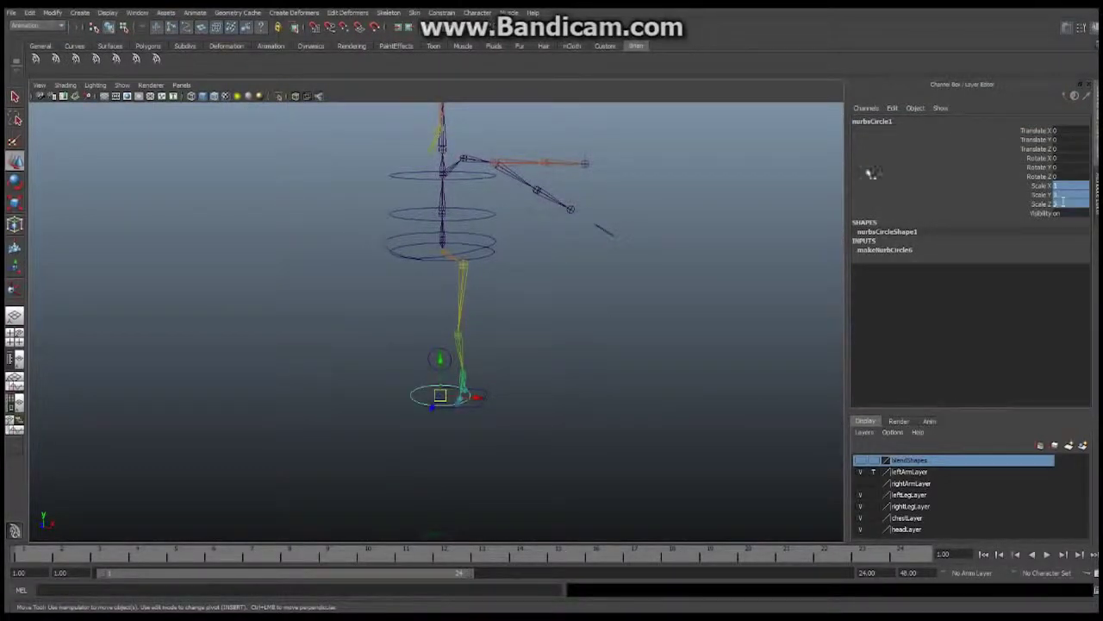
Rename the NURBS circle to cnt_IKArm_L and put it in its own group.
{"action": "double_click", "coordinate": [877, 122]}
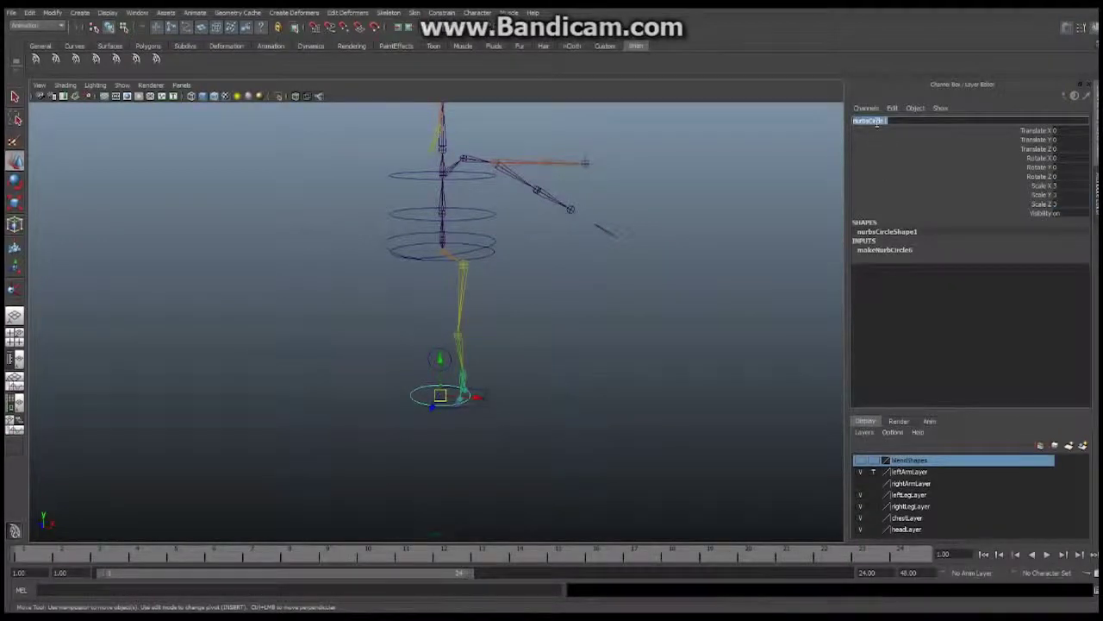
{"action": "type", "text": "r"}
{"action": "key", "text": "BackSpace"}
{"action": "key", "text": "BackSpace"}
{"action": "key", "text": "BackSpace"}
{"action": "type", "text": "leftArm"}
{"action": "type", "text": "L"}
{"action": "key", "text": "Return"}
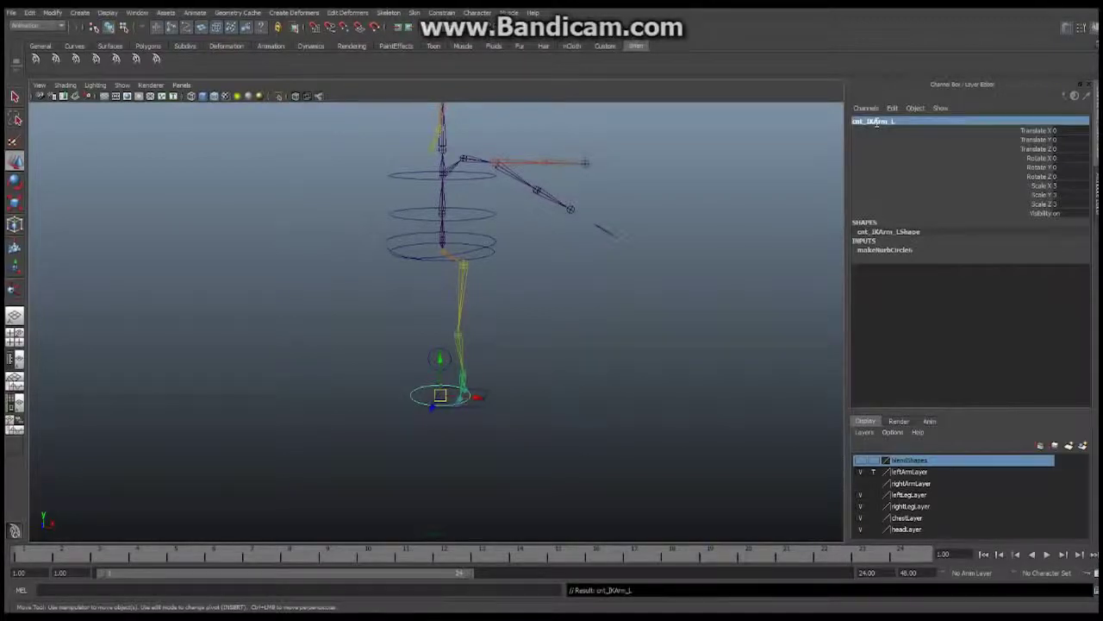
{"action": "left_click", "coordinate": [30, 12]}
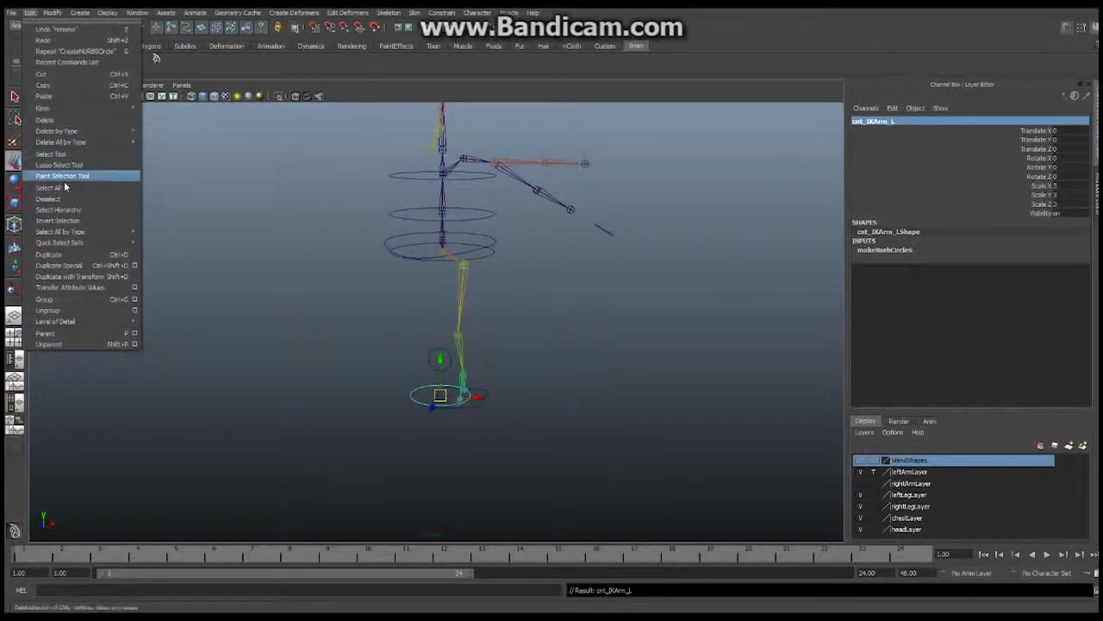
{"action": "left_click", "coordinate": [67, 299]}
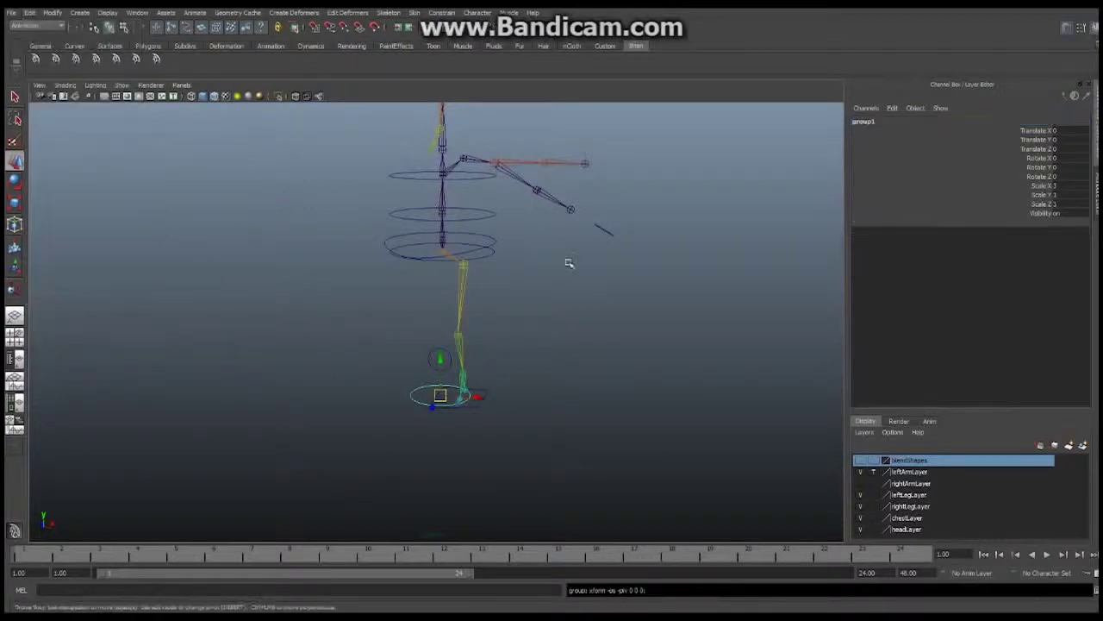
Rename the control curve's new group to adj_IKArm_L.
{"action": "double_click", "coordinate": [880, 122]}
{"action": "left_click", "coordinate": [881, 121]}
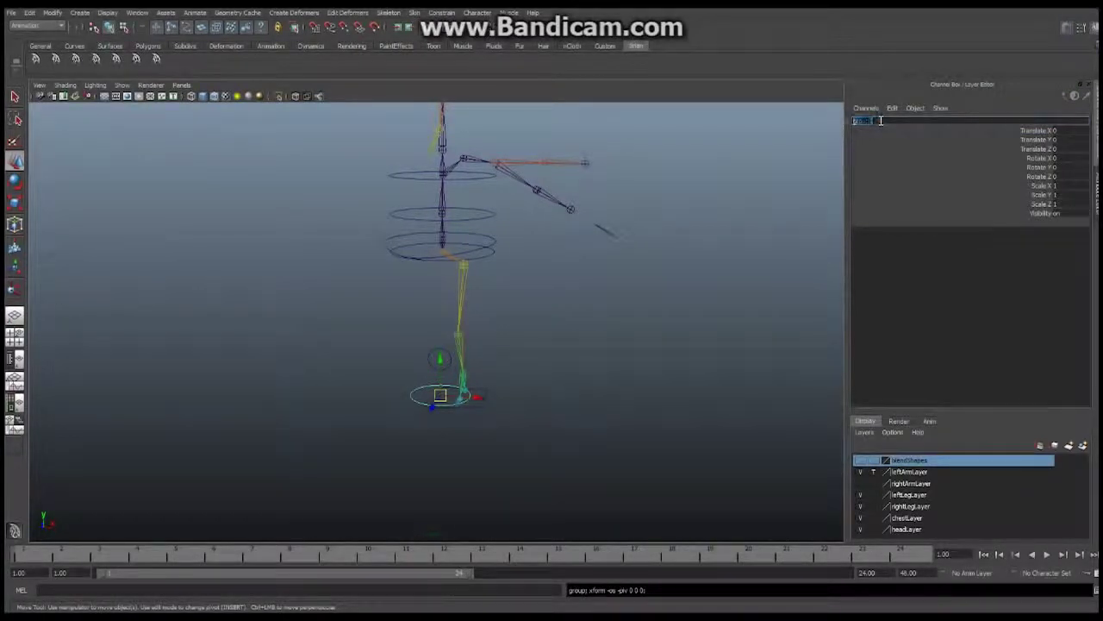
{"action": "type", "text": "padL"}
{"action": "key", "text": "Return"}
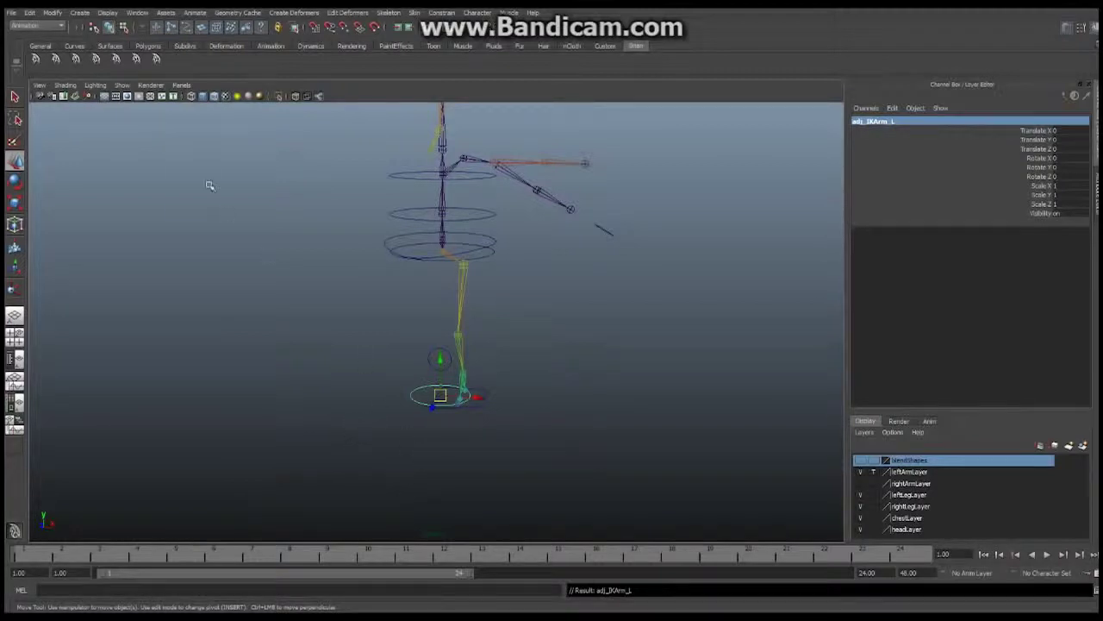
Move the adj_IKArm_L group onto the wrist joint of the left arm's IK chain with point snapping.
{"action": "left_click", "coordinate": [346, 30]}
{"action": "left_click_drag", "start_coordinate": [445, 395], "coordinate": [584, 164]}
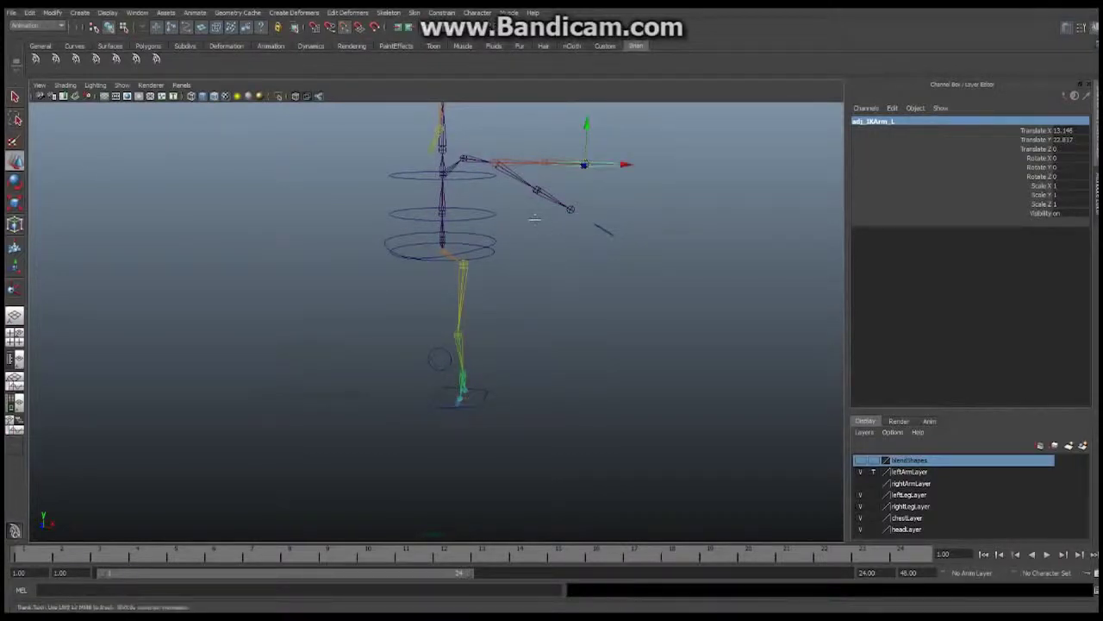
{"action": "left_click_drag", "start_coordinate": [535, 219], "coordinate": [485, 271], "text": "alt"}
{"action": "middle_click_drag", "start_coordinate": [485, 271], "coordinate": [354, 317], "text": "alt"}
{"action": "right_click_drag", "start_coordinate": [482, 284], "coordinate": [638, 302], "text": "alt"}
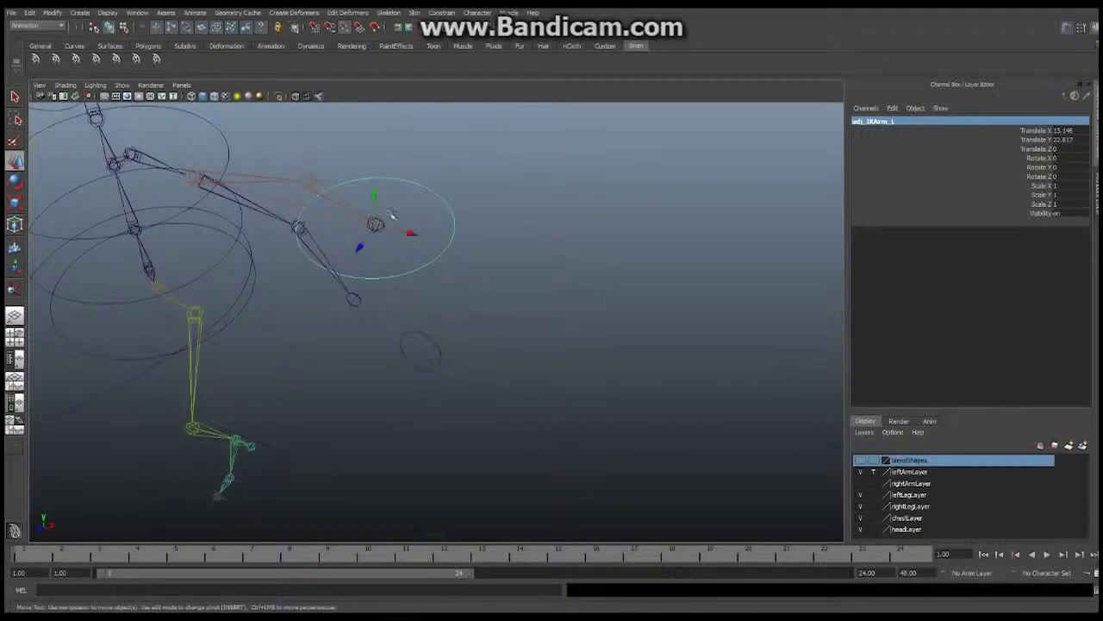
{"action": "left_click_drag", "start_coordinate": [392, 214], "coordinate": [468, 288], "text": "alt"}
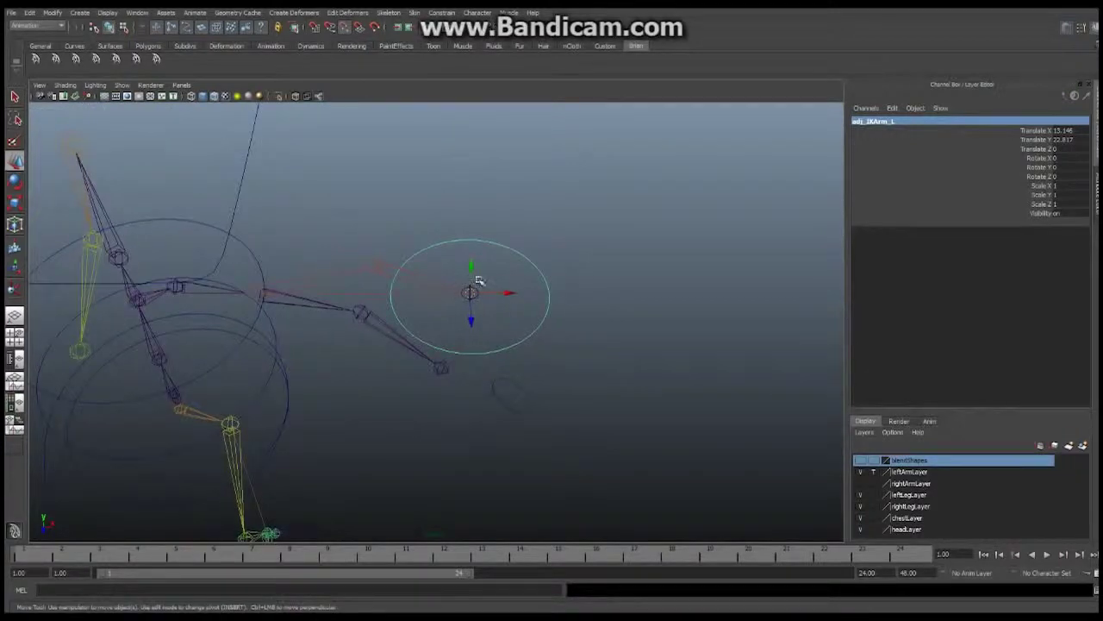
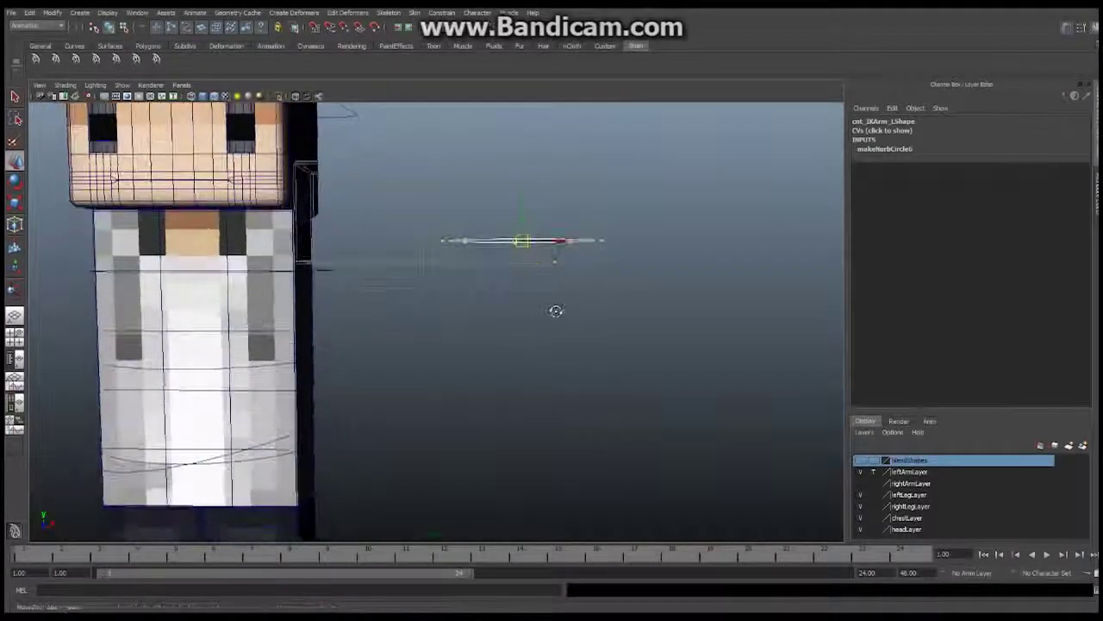
In the front view, set leftArmLayer to reference display and move the cnt_IKArm_L curve's CVs outward past the hand and up to its mid-height.
{"action": "left_click", "coordinate": [182, 86]}
{"action": "mouse_move", "coordinate": [216, 143]}
{"action": "mouse_move", "coordinate": [217, 120]}
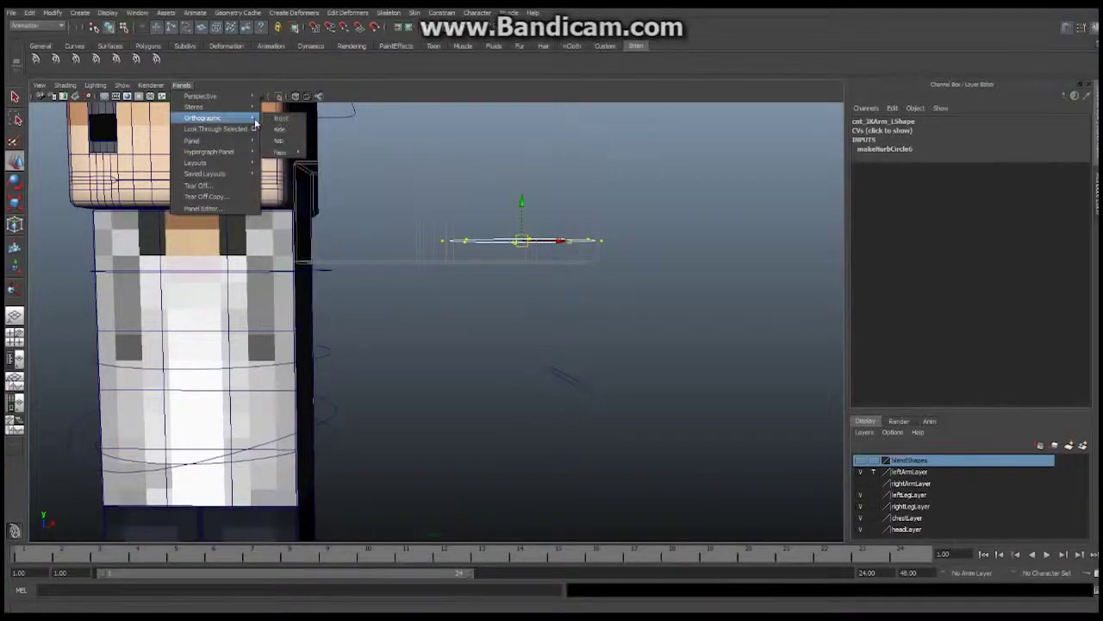
{"action": "left_click", "coordinate": [271, 119]}
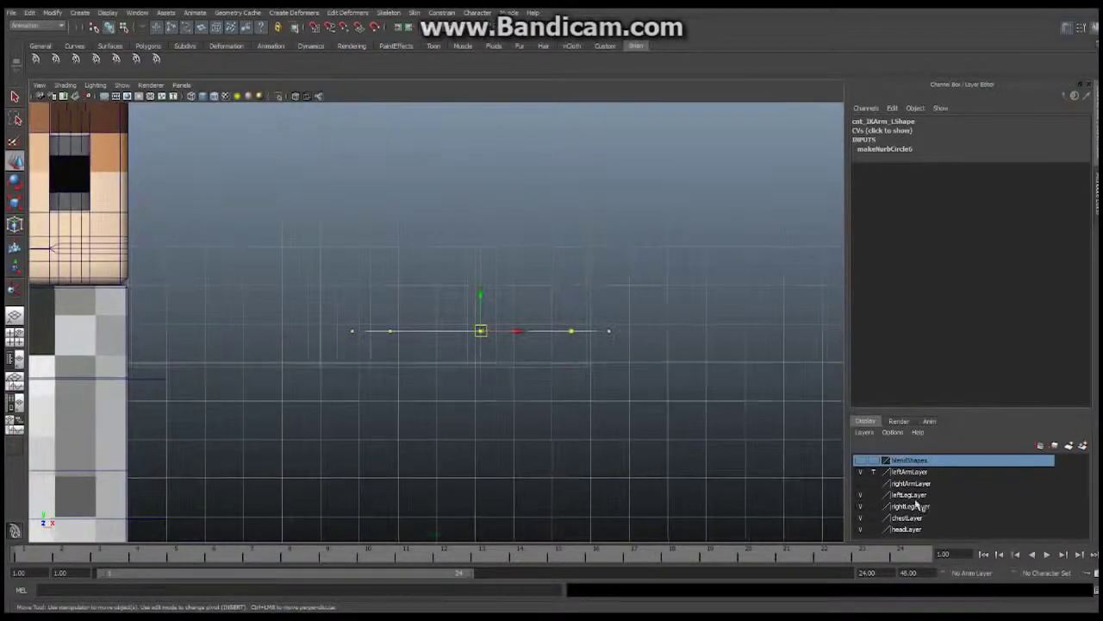
{"action": "left_click", "coordinate": [873, 472]}
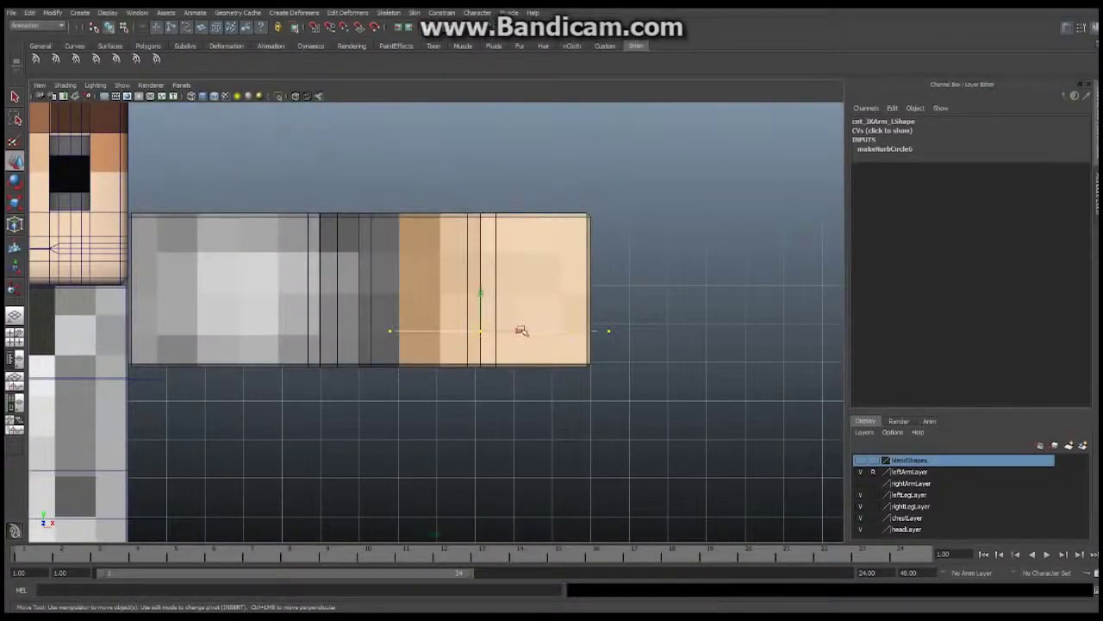
{"action": "left_click_drag", "start_coordinate": [520, 330], "coordinate": [643, 332]}
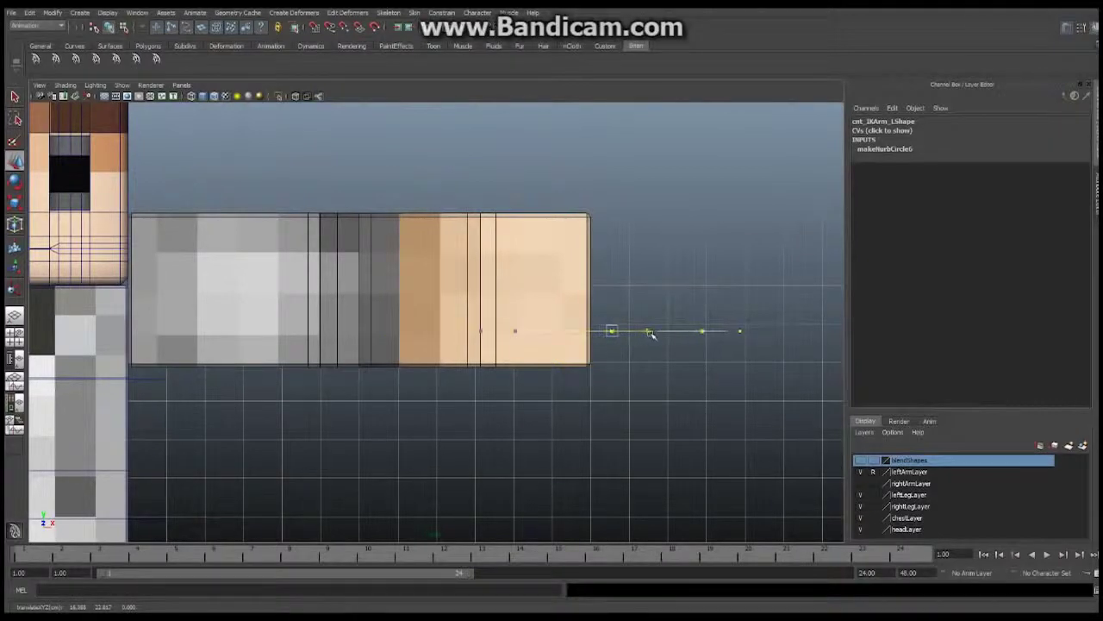
{"action": "left_click_drag", "start_coordinate": [613, 295], "coordinate": [621, 259]}
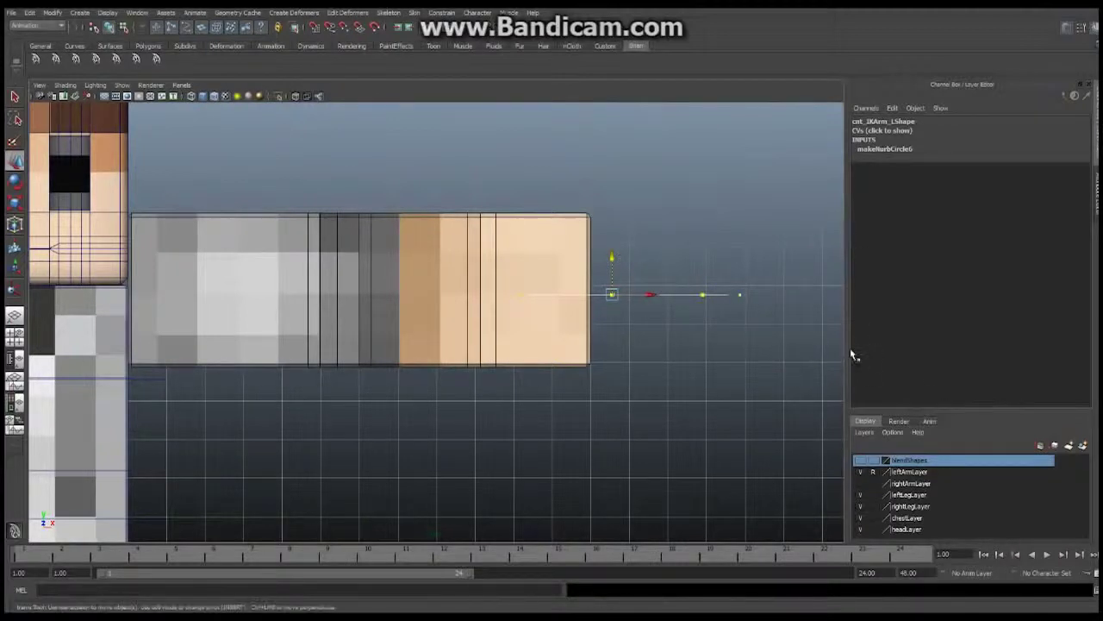
{"action": "left_click", "coordinate": [116, 170]}
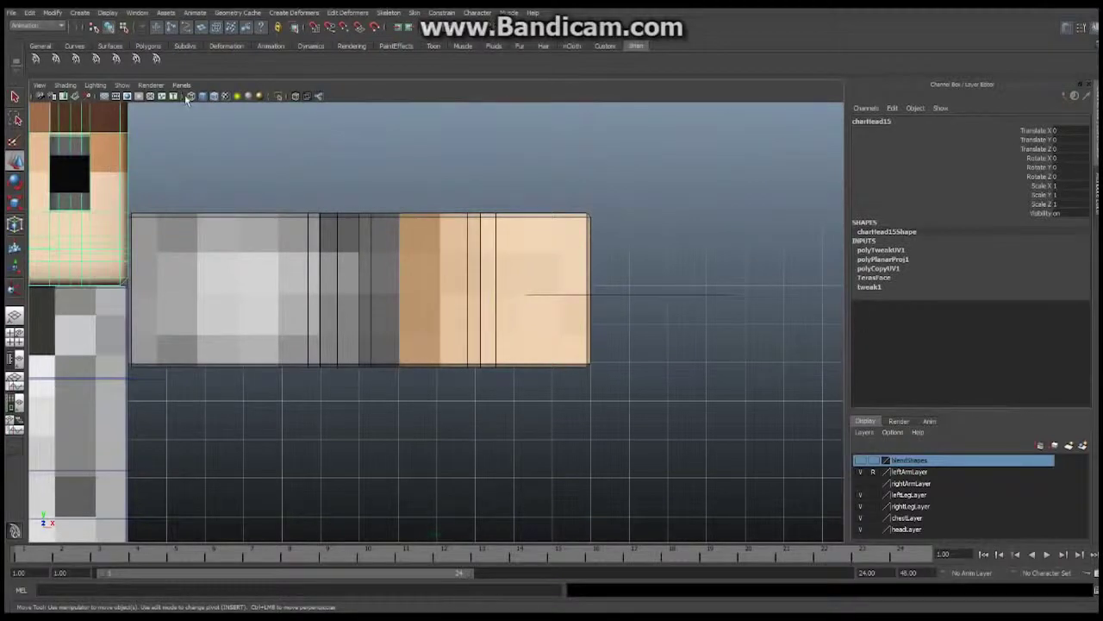
Back in the perspective view, select cnt_IKArm_L, hide polygons, and display joints and IK handles.
{"action": "left_click", "coordinate": [15, 316]}
{"action": "left_click_drag", "start_coordinate": [619, 389], "coordinate": [489, 391], "text": "alt"}
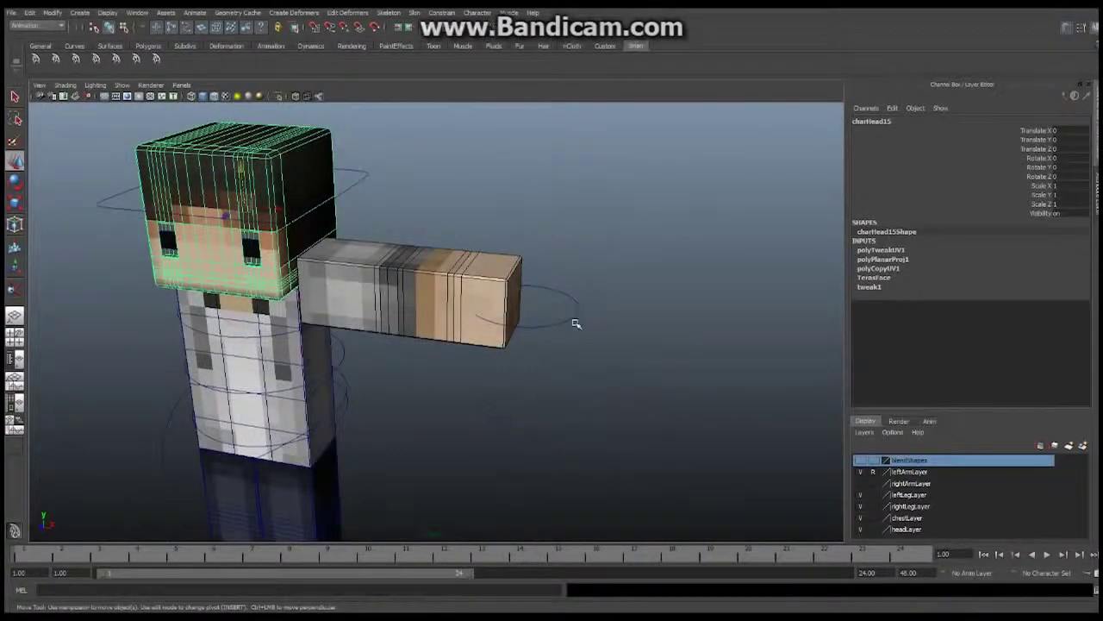
{"action": "left_click", "coordinate": [571, 321]}
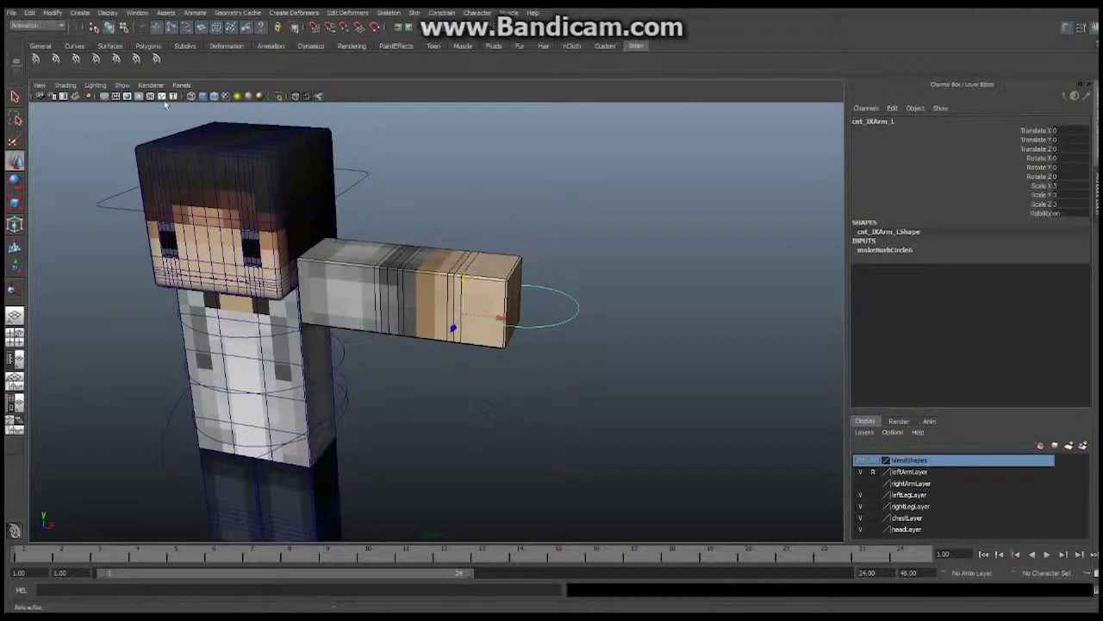
{"action": "left_click", "coordinate": [122, 84]}
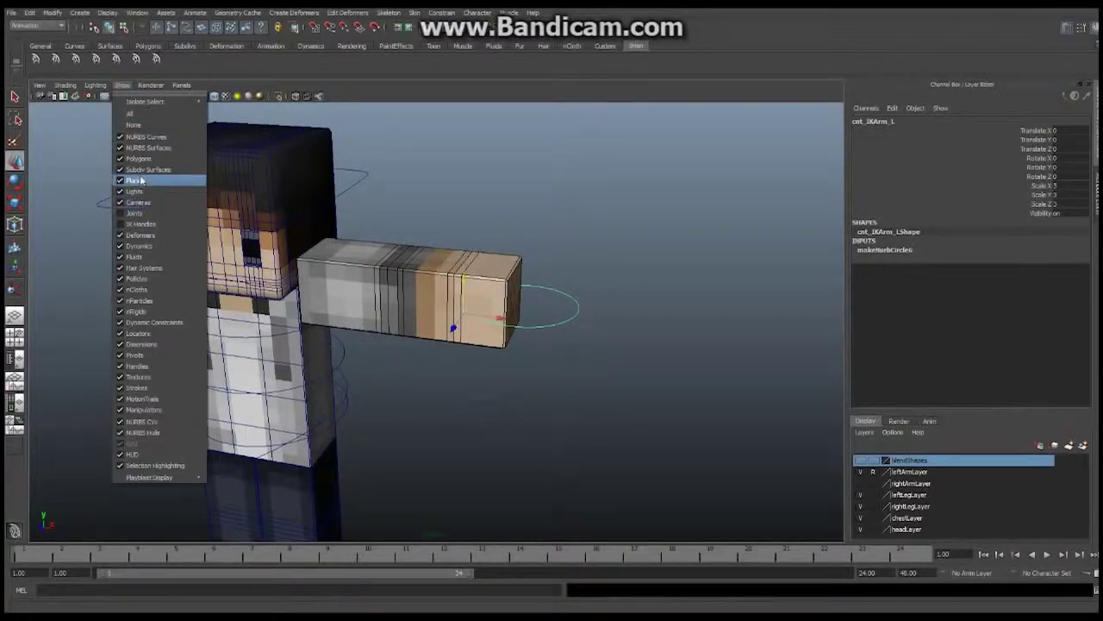
{"action": "left_click", "coordinate": [138, 158]}
{"action": "left_click", "coordinate": [121, 85]}
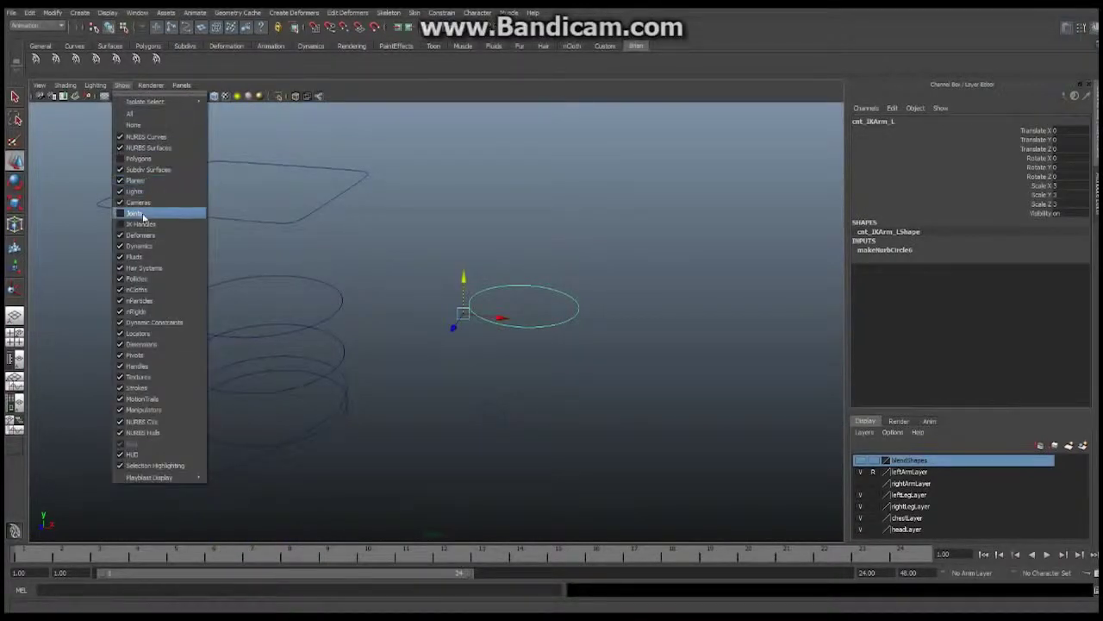
{"action": "left_click", "coordinate": [134, 213]}
{"action": "left_click", "coordinate": [121, 85]}
{"action": "left_click", "coordinate": [149, 225]}
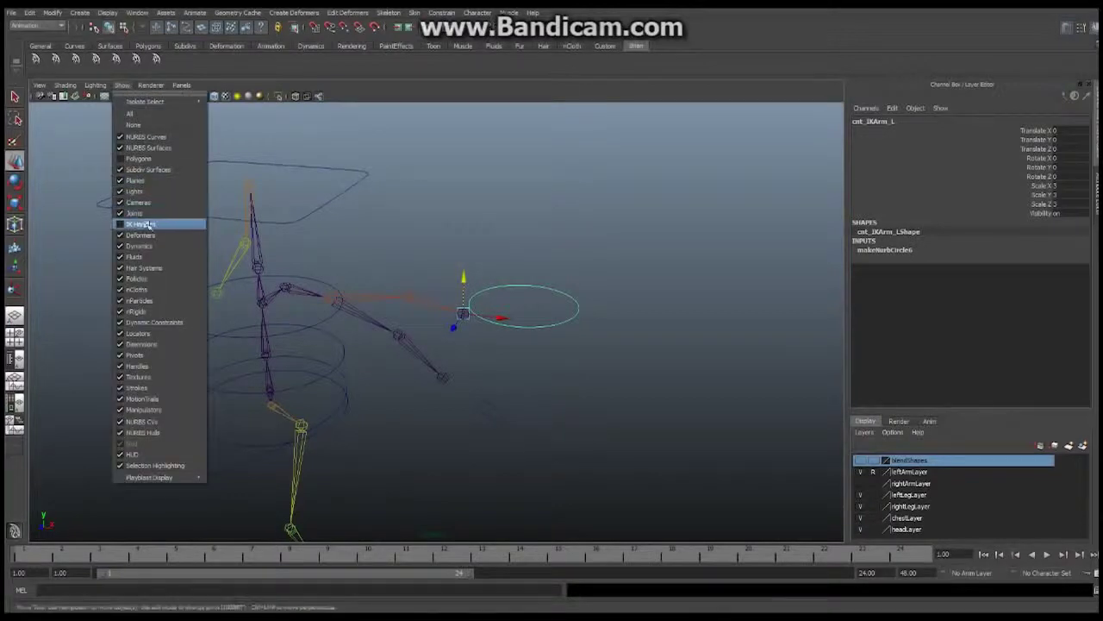
{"action": "right_click_drag", "start_coordinate": [481, 383], "coordinate": [464, 380], "text": "alt"}
{"action": "left_click_drag", "start_coordinate": [464, 380], "coordinate": [480, 362], "text": "alt"}
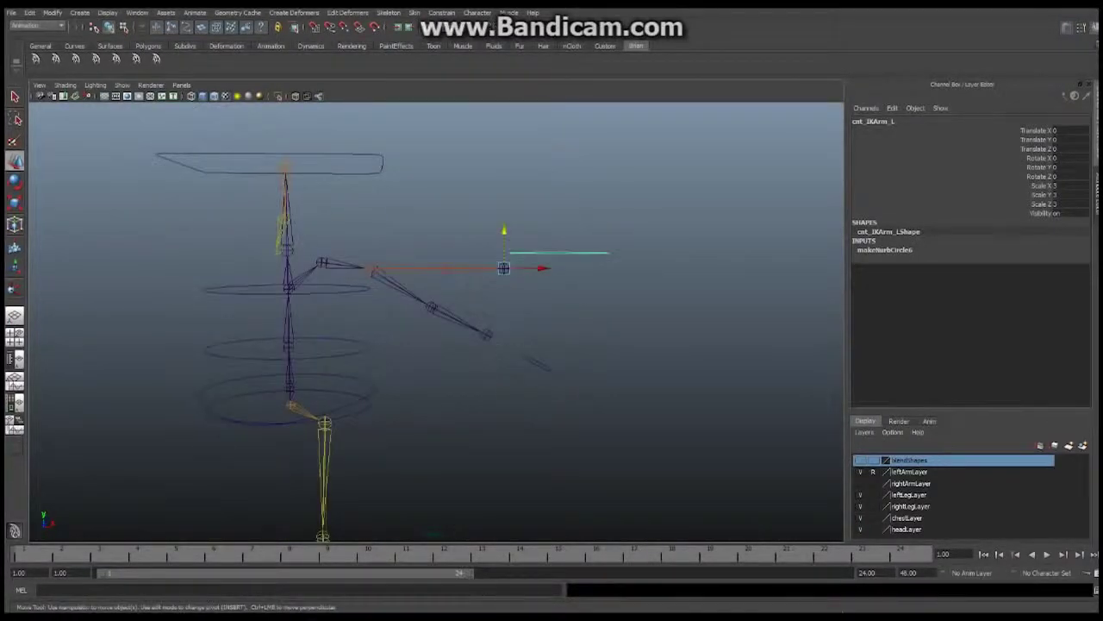
Parent ikHandle_Arm_L under cnt_IKArm_L in the Outliner.
{"action": "key", "text": "alt+Tab"}
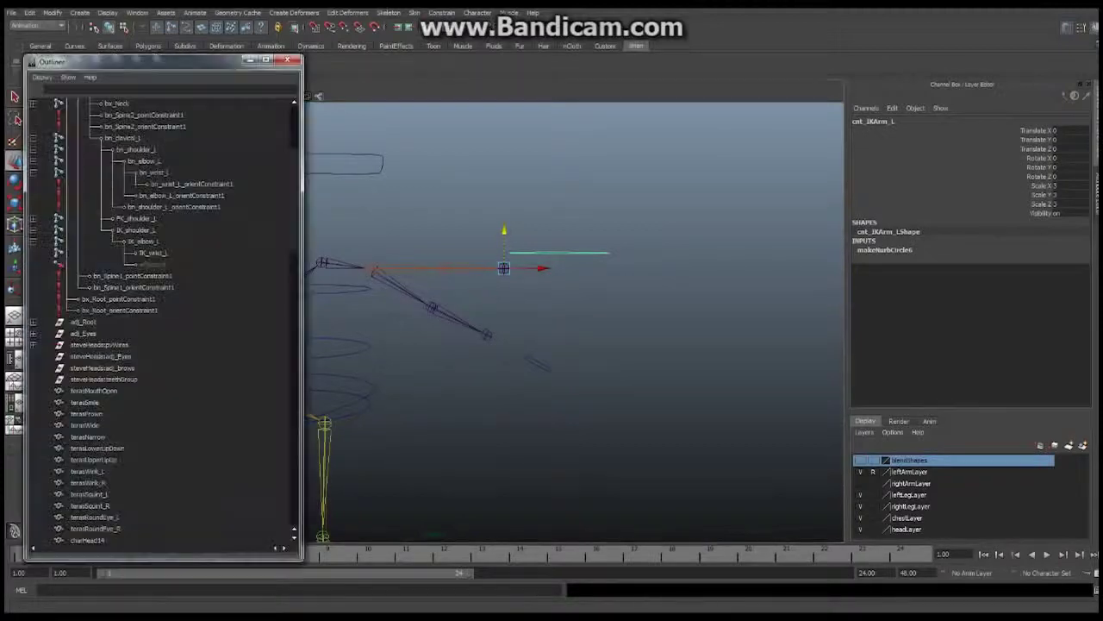
{"action": "left_click_drag", "start_coordinate": [298, 159], "coordinate": [295, 236]}
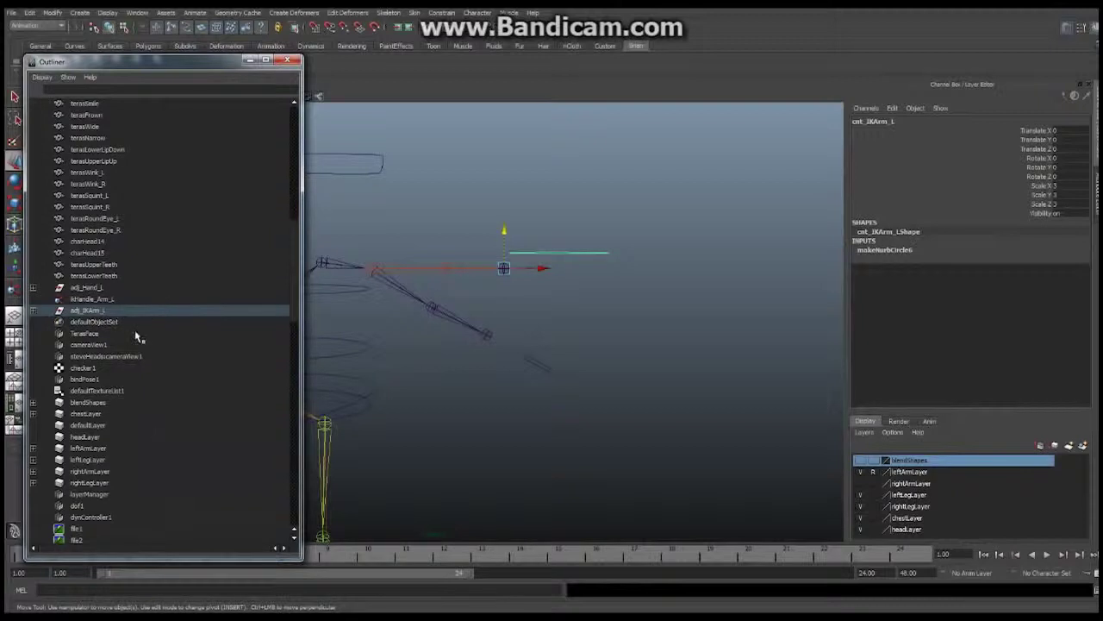
{"action": "left_click", "coordinate": [32, 310]}
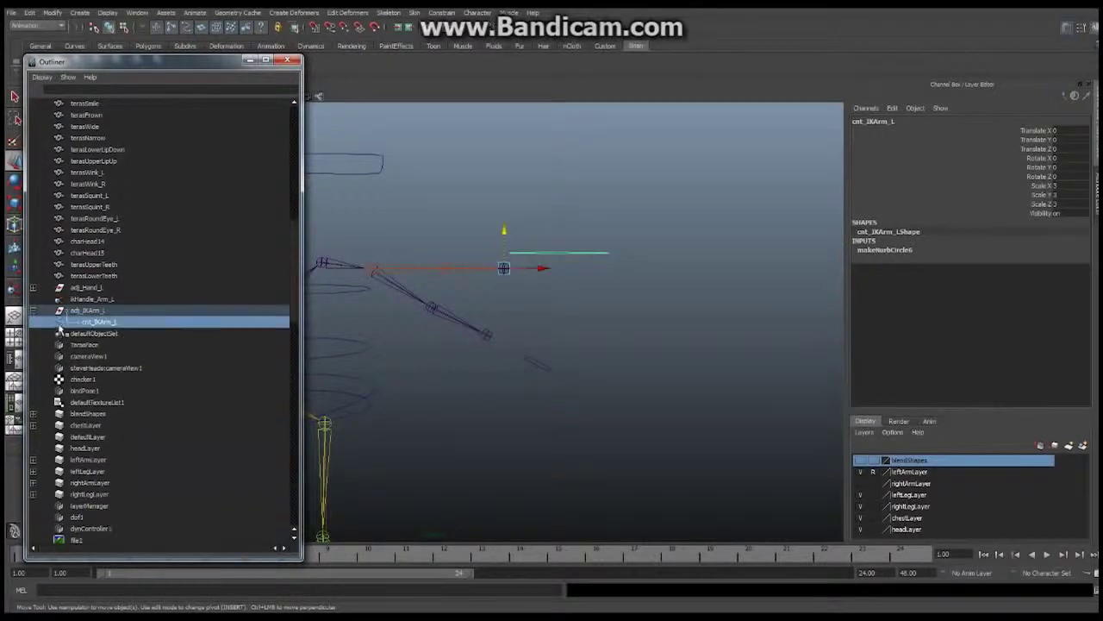
{"action": "left_click", "coordinate": [90, 300]}
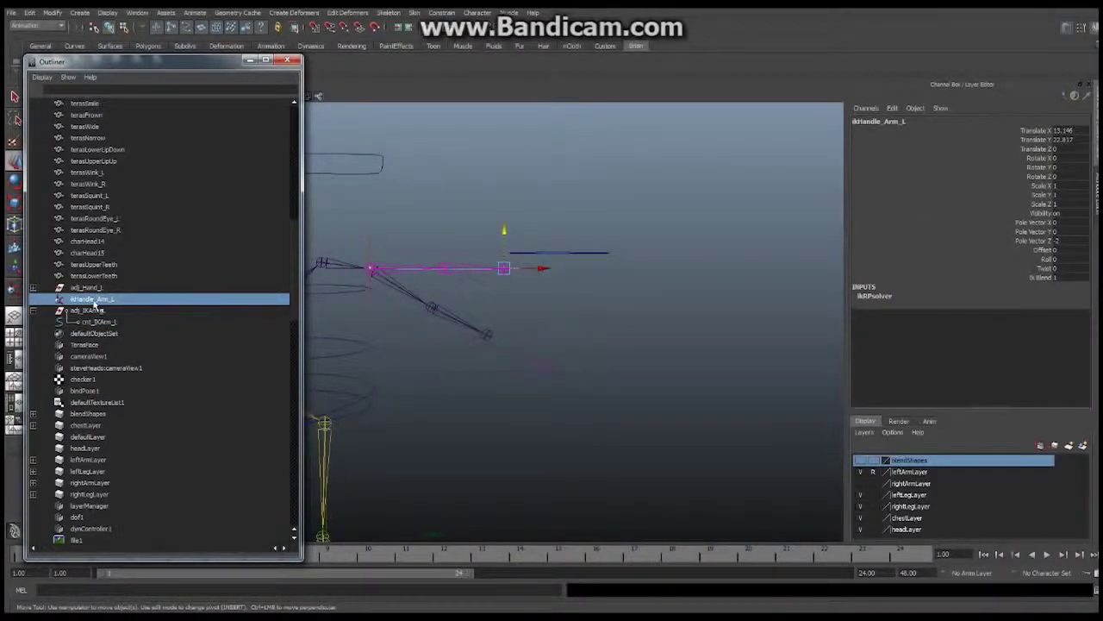
{"action": "middle_click_drag", "start_coordinate": [94, 299], "coordinate": [96, 322]}
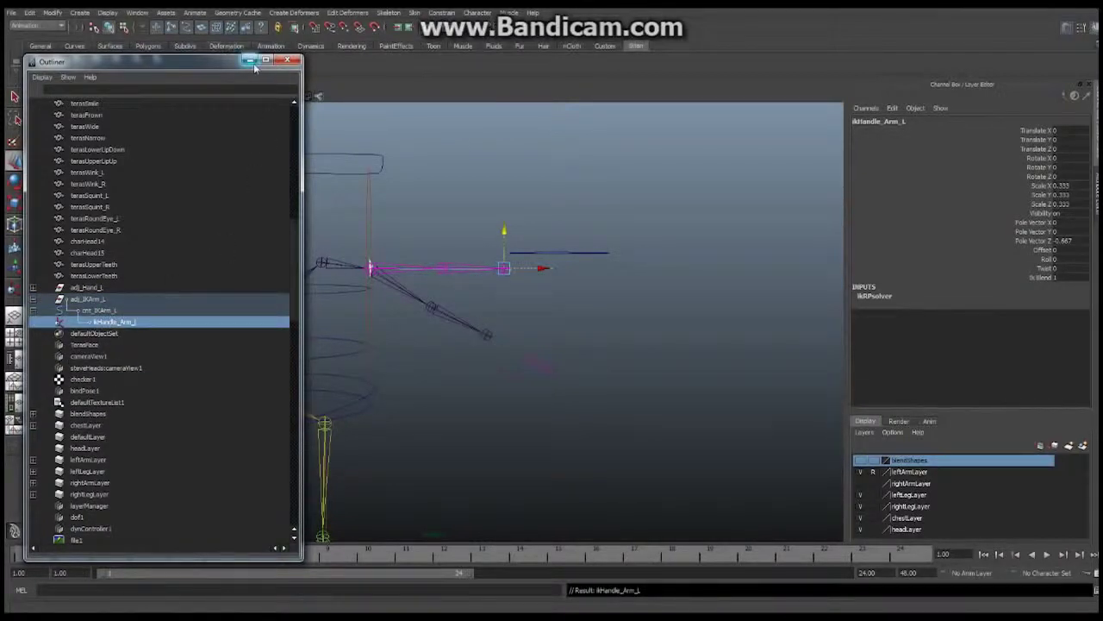
{"action": "left_click", "coordinate": [288, 60]}
Freeze the transformations of the cnt_IKArm_L control curve.
{"action": "left_click_drag", "start_coordinate": [655, 265], "coordinate": [612, 350], "text": "alt"}
{"action": "left_click", "coordinate": [604, 340]}
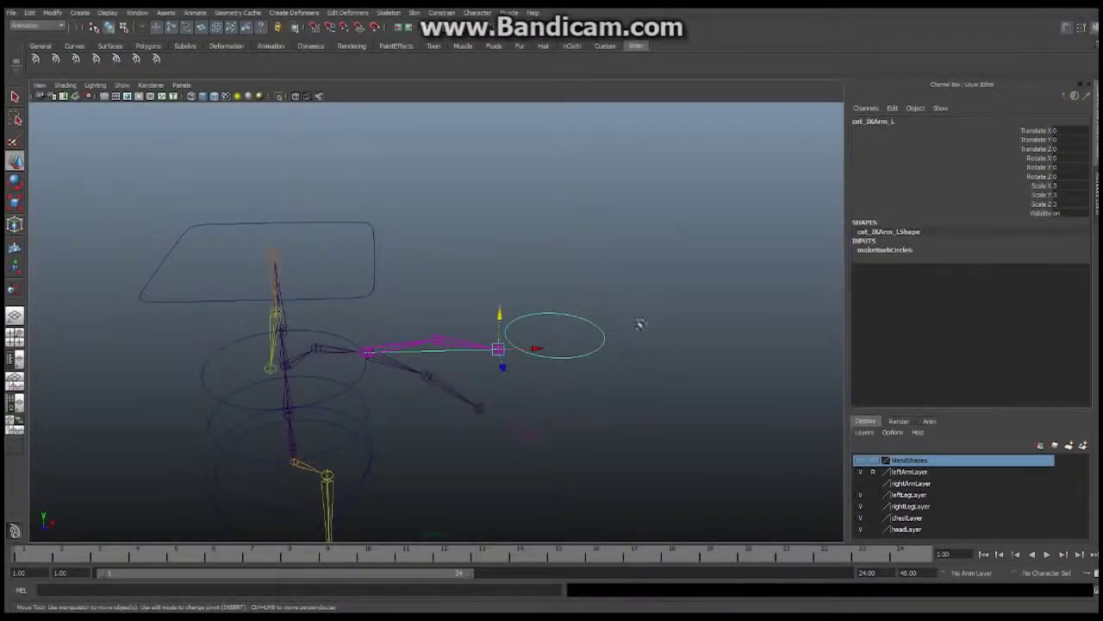
{"action": "left_click", "coordinate": [53, 12]}
{"action": "left_click", "coordinate": [84, 51]}
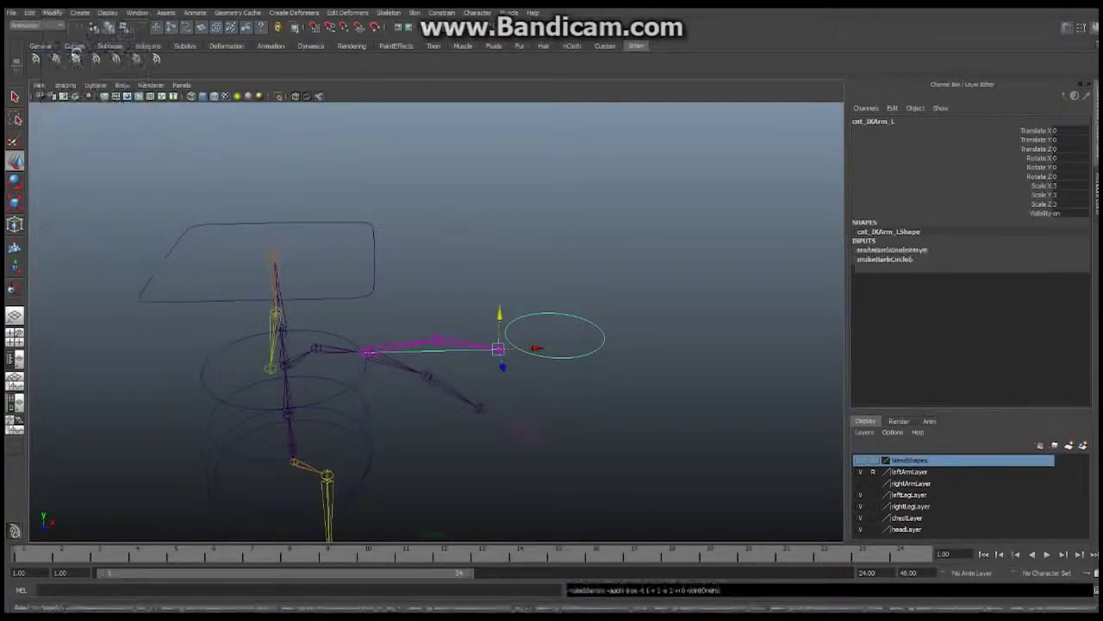
{"action": "left_click_drag", "start_coordinate": [631, 332], "coordinate": [552, 324], "text": "alt"}
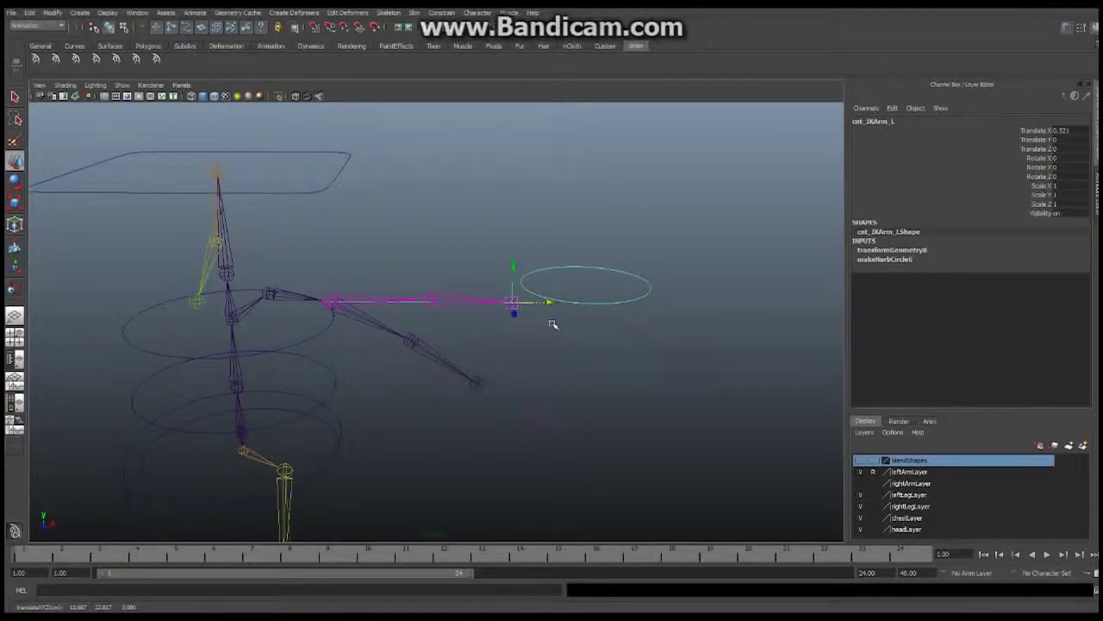
{"action": "key", "text": "q"}
{"action": "key", "text": "Delete"}
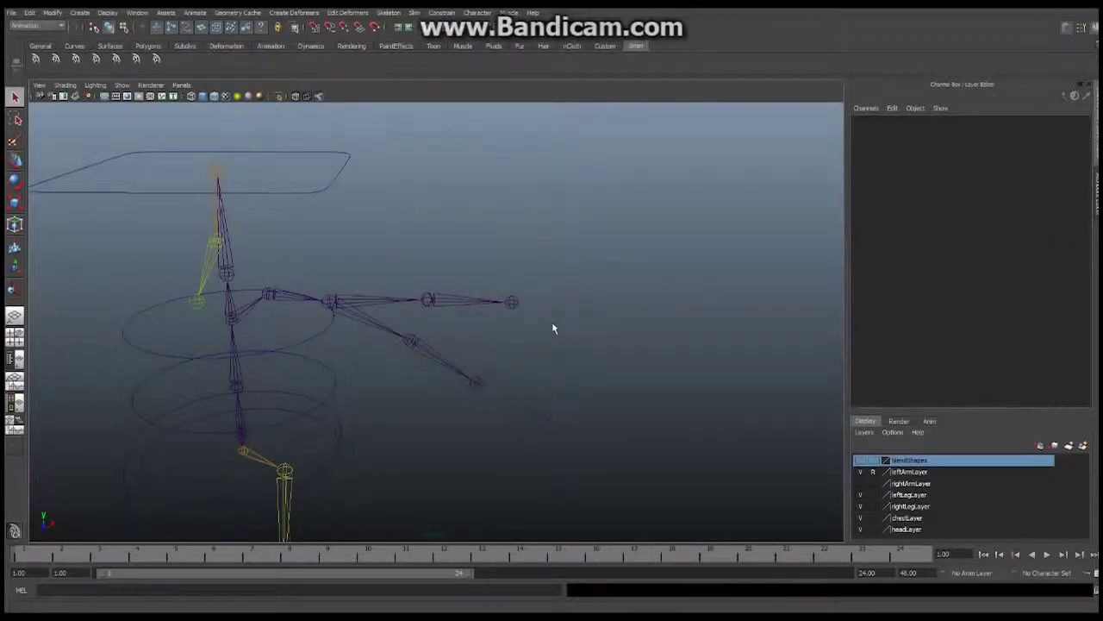
{"action": "key", "text": "ctrl+z"}
{"action": "left_click_drag", "start_coordinate": [557, 328], "coordinate": [698, 293], "text": "alt"}
Set the Translate X of cnt_IKArm_L to 0.
{"action": "left_click", "coordinate": [1063, 130]}
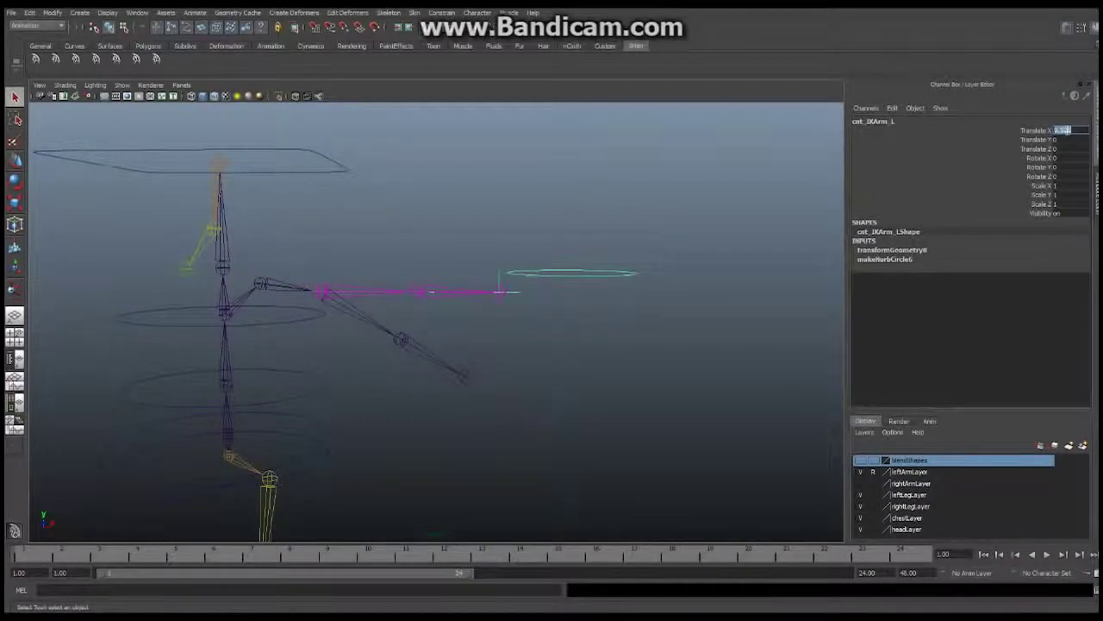
{"action": "type", "text": "0"}
{"action": "key", "text": "Return"}
Examine the left arm's IK chain, elbow bend and wrist control curve from several angles.
{"action": "left_click_drag", "start_coordinate": [547, 307], "coordinate": [414, 285], "text": "alt"}
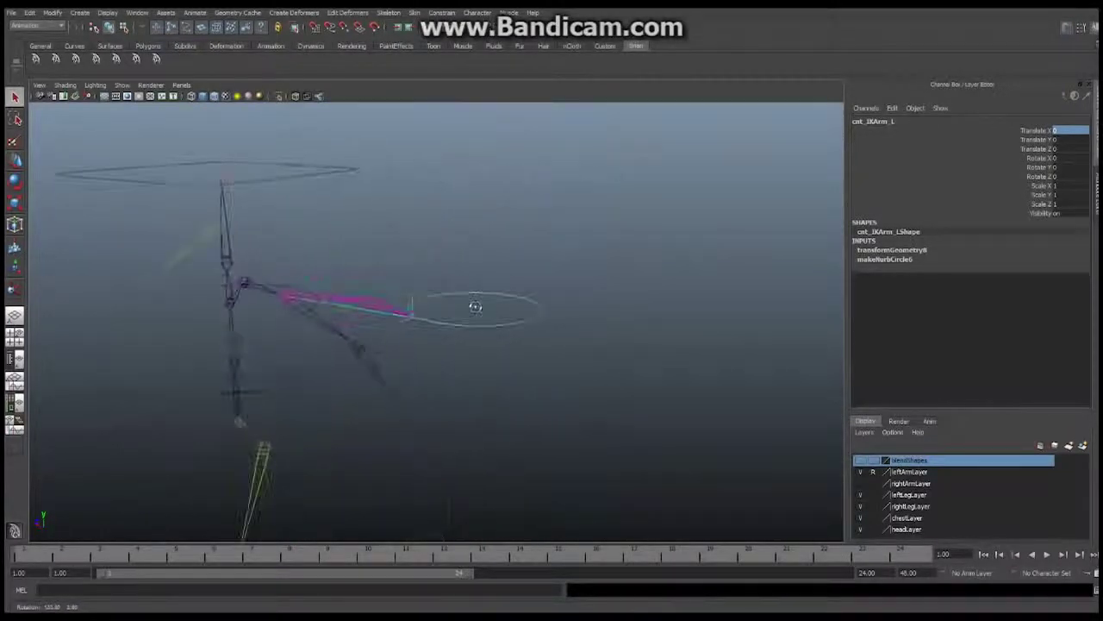
{"action": "left_click_drag", "start_coordinate": [475, 307], "coordinate": [497, 316], "text": "alt"}
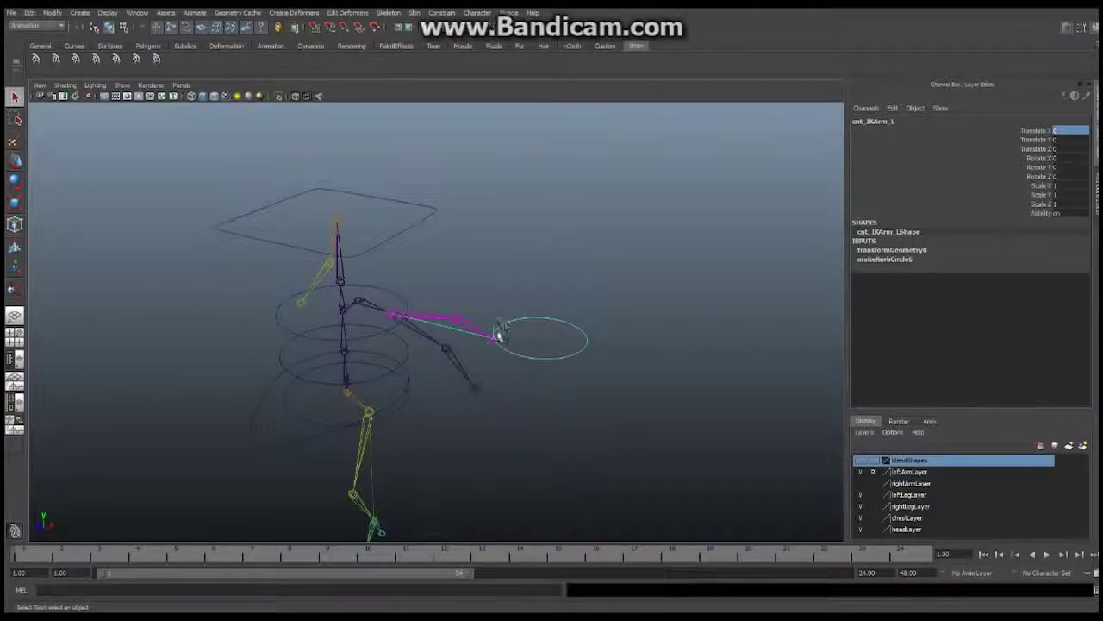
{"action": "middle_click_drag", "start_coordinate": [459, 336], "coordinate": [502, 299], "text": "alt"}
{"action": "left_click_drag", "start_coordinate": [480, 306], "coordinate": [414, 306], "text": "alt"}
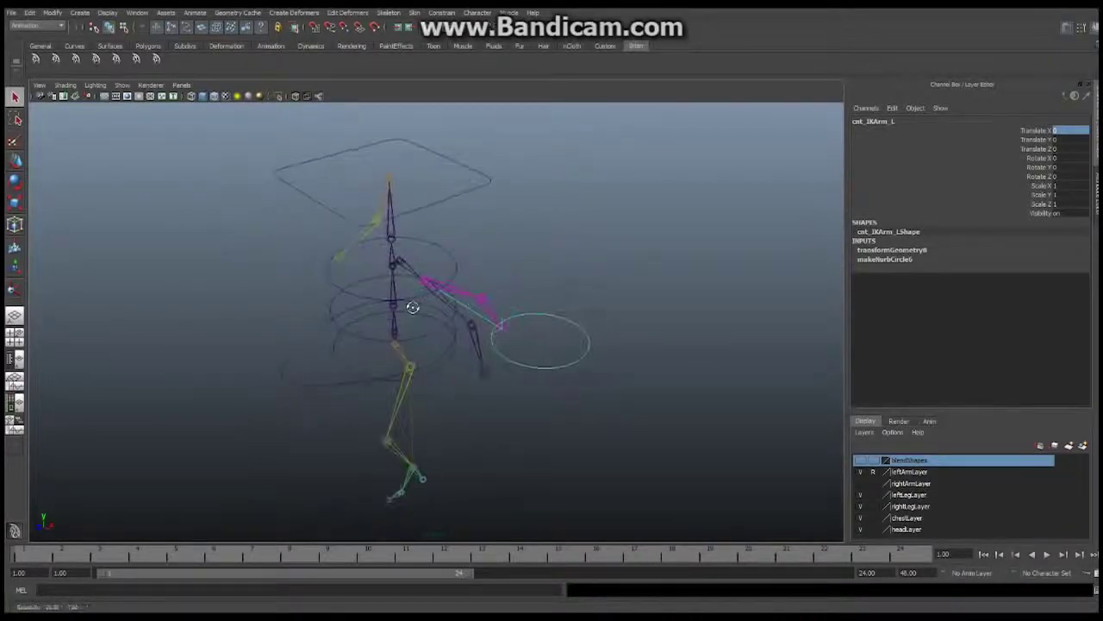
{"action": "right_click_drag", "start_coordinate": [414, 306], "coordinate": [533, 302], "text": "alt"}
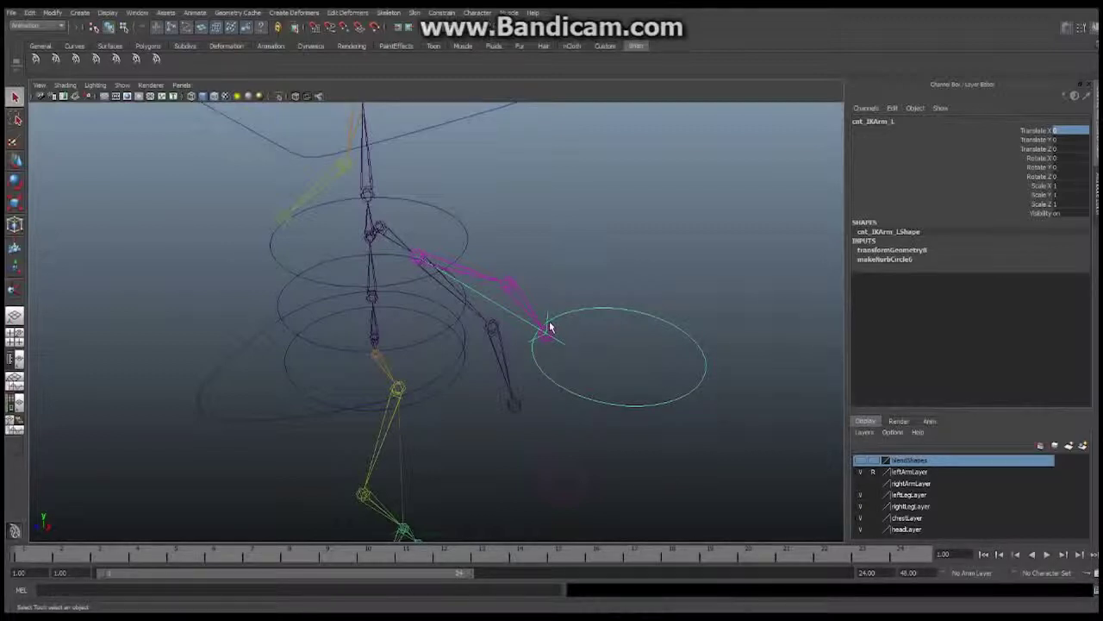
{"action": "left_click_drag", "start_coordinate": [628, 387], "coordinate": [638, 338], "text": "alt"}
{"action": "middle_click_drag", "start_coordinate": [657, 336], "coordinate": [693, 286], "text": "alt"}
{"action": "right_click_drag", "start_coordinate": [692, 285], "coordinate": [494, 340], "text": "alt"}
{"action": "left_click_drag", "start_coordinate": [493, 341], "coordinate": [222, 178], "text": "alt"}
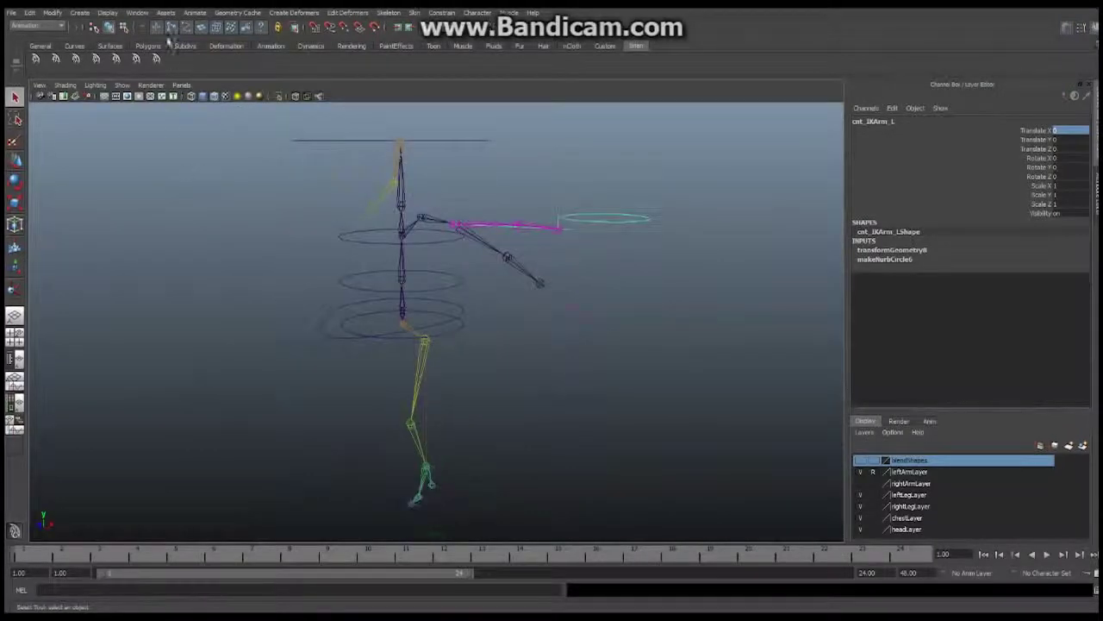
Create another NURBS circle at the origin.
{"action": "left_click", "coordinate": [80, 13]}
{"action": "mouse_move", "coordinate": [129, 28]}
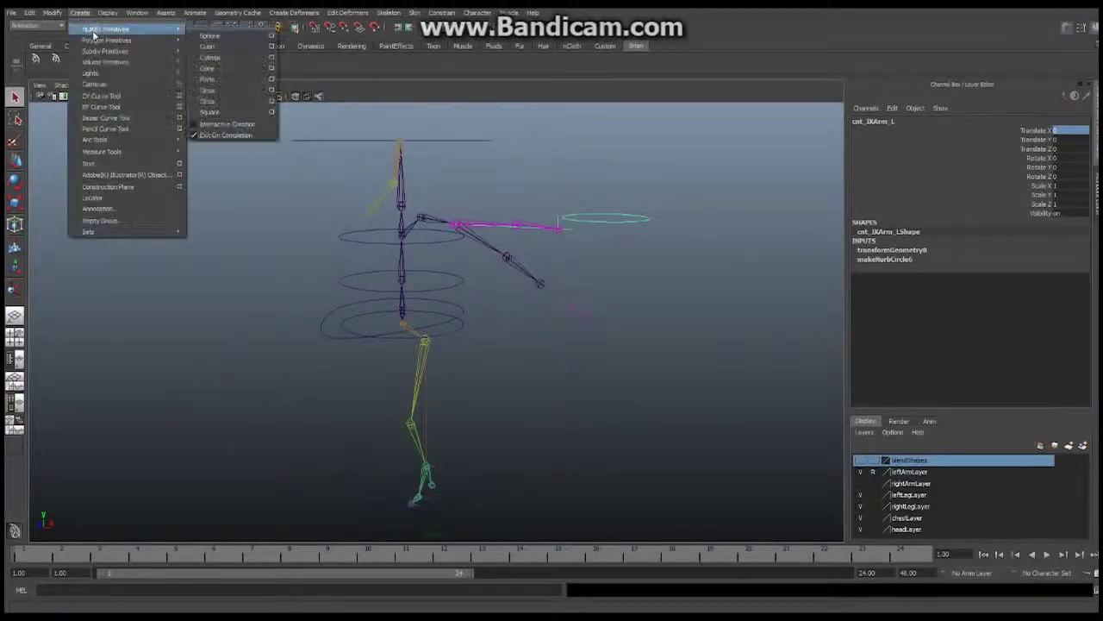
{"action": "left_click", "coordinate": [208, 101]}
{"action": "left_click_drag", "start_coordinate": [350, 354], "coordinate": [438, 369], "text": "alt"}
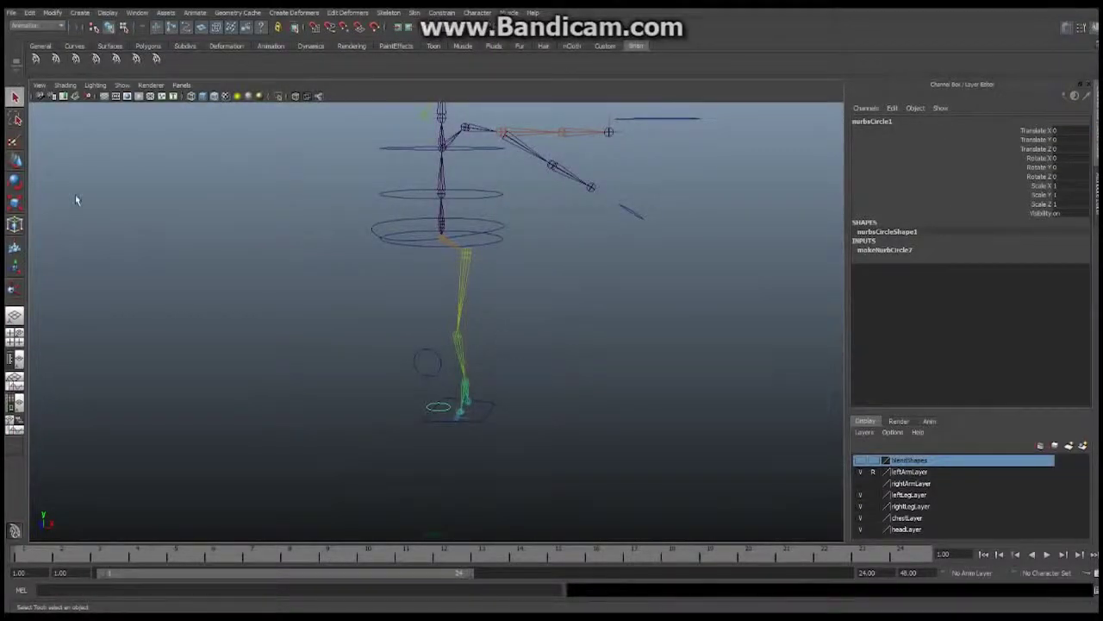
Set the new NURBS circle's Rotate X to 90.
{"action": "left_click", "coordinate": [14, 181]}
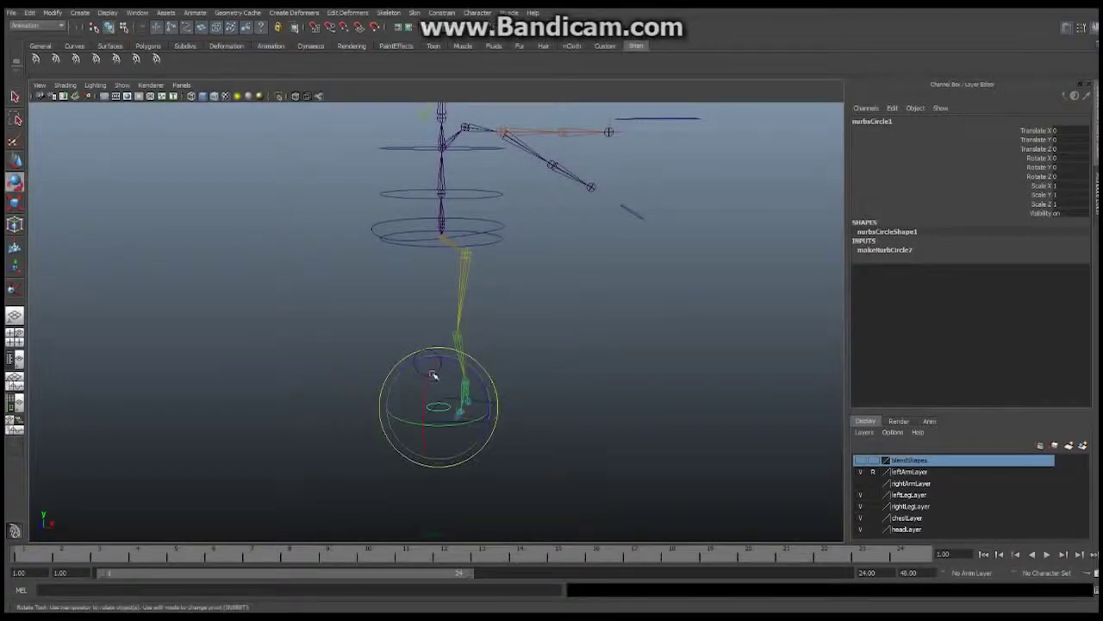
{"action": "left_click_drag", "start_coordinate": [434, 375], "coordinate": [433, 398]}
{"action": "left_click", "coordinate": [1065, 158]}
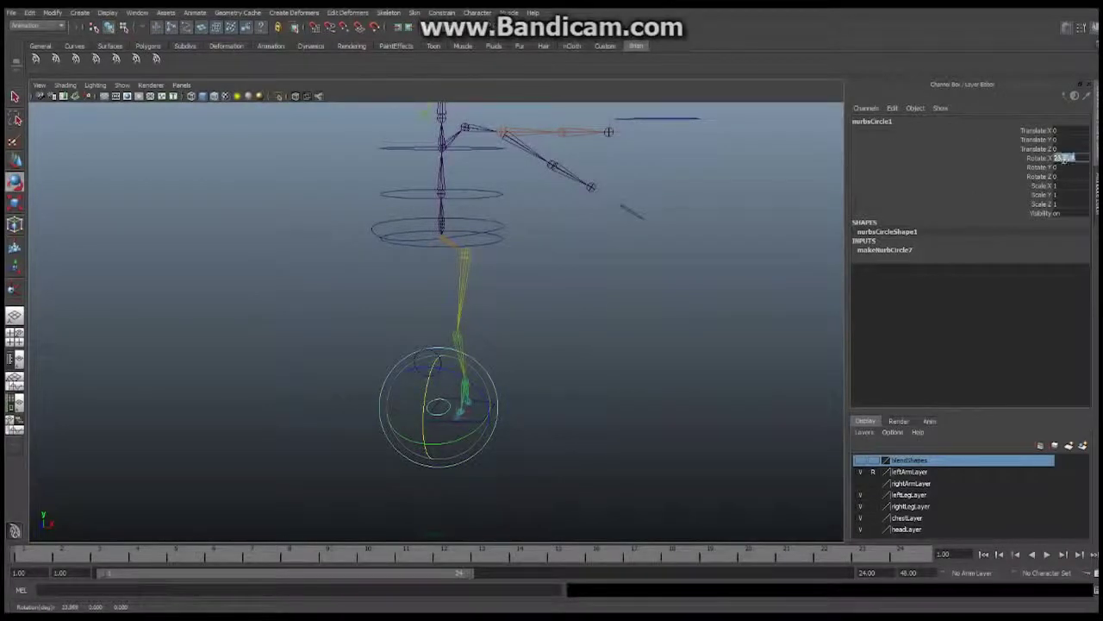
{"action": "double_click", "coordinate": [1065, 160]}
{"action": "type", "text": "90"}
{"action": "key", "text": "Return"}
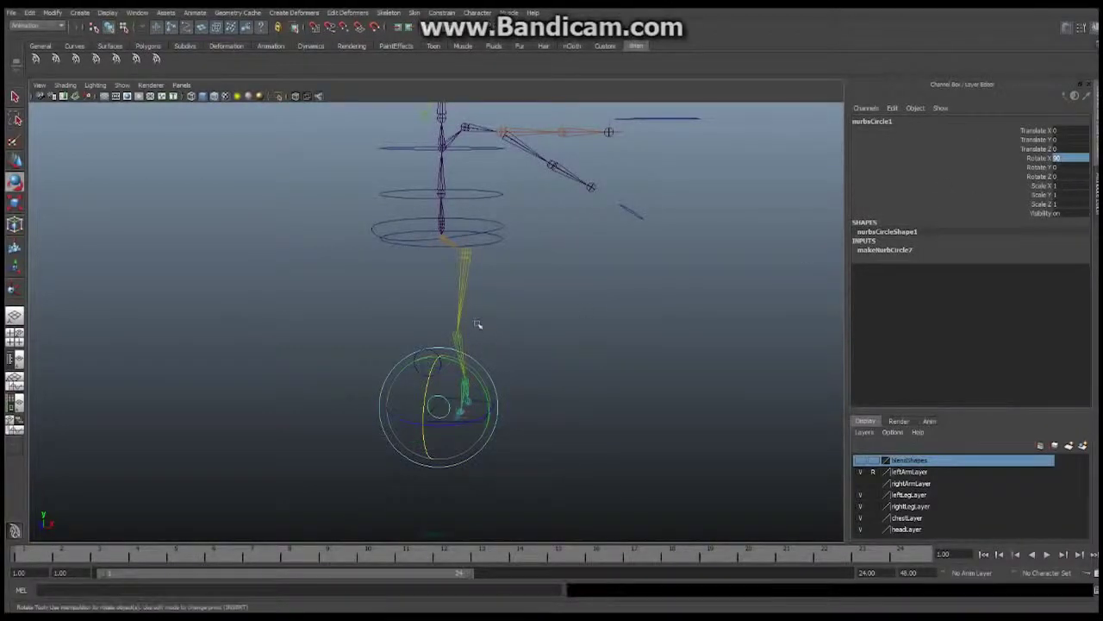
Rename the circle cnt_PVArm_L and freeze its transformations.
{"action": "double_click", "coordinate": [872, 121]}
{"action": "key", "text": "BackSpace"}
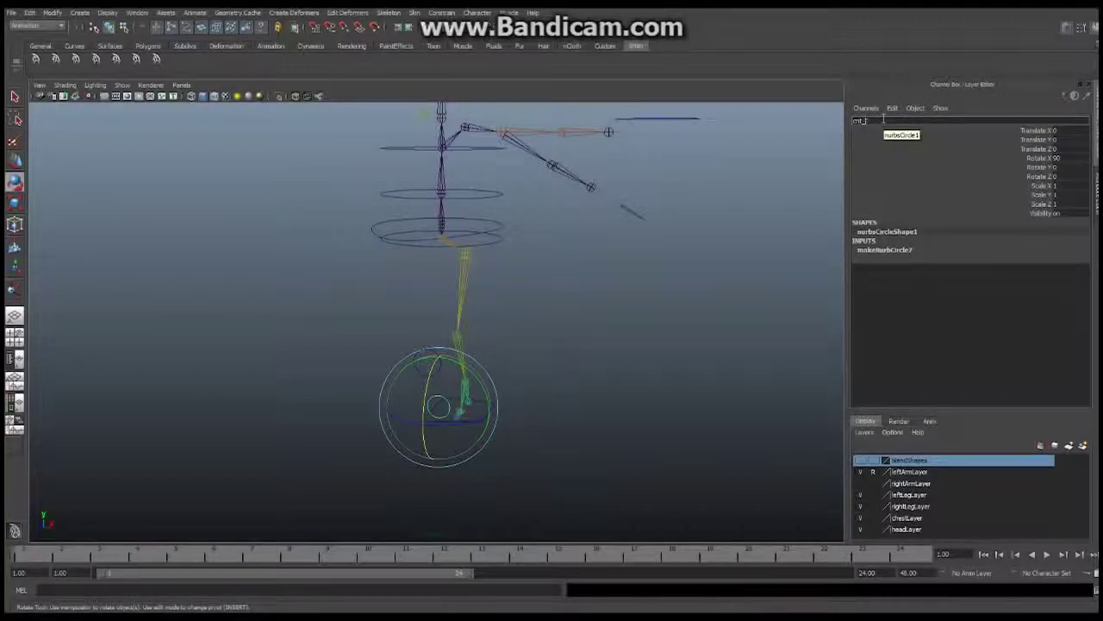
{"action": "type", "text": "cnt_PV_"}
{"action": "type", "text": "rArm"}
{"action": "key", "text": "Return"}
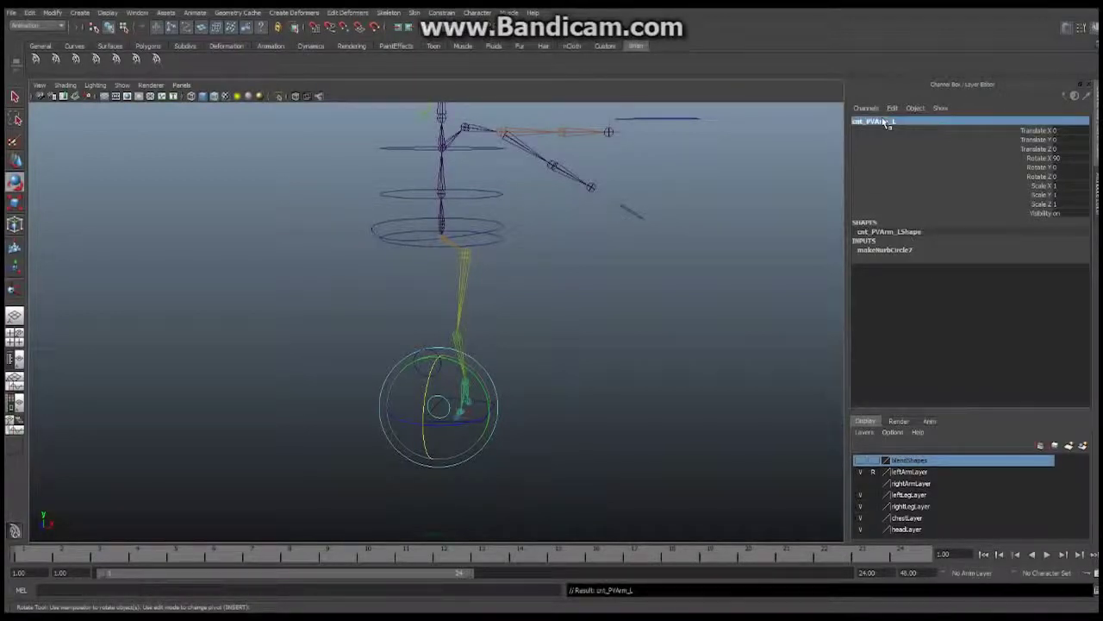
{"action": "left_click", "coordinate": [53, 12]}
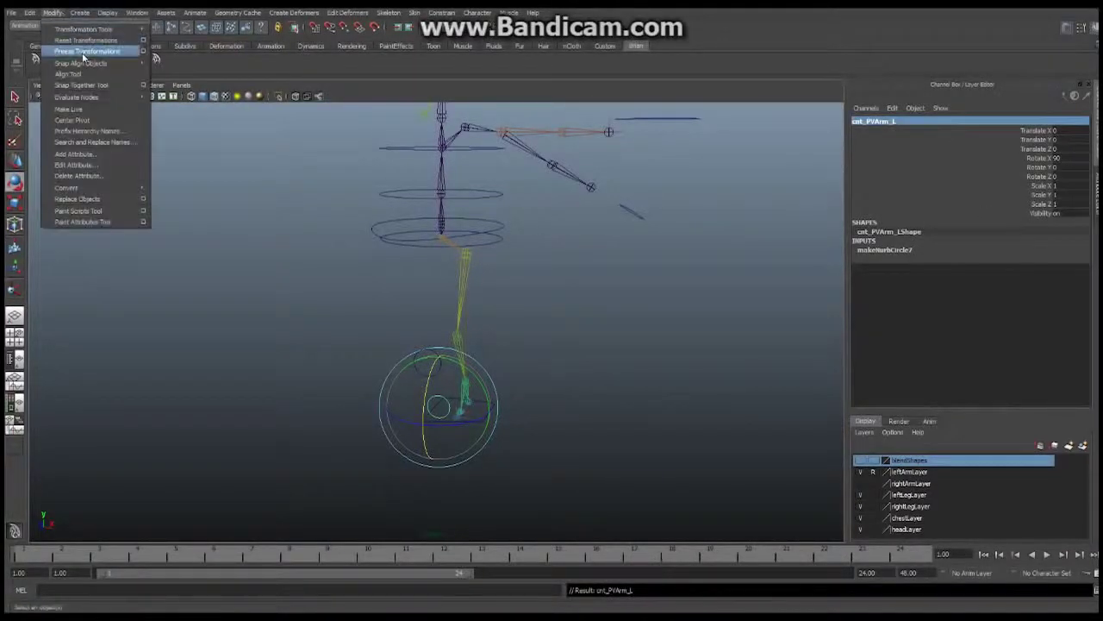
{"action": "left_click", "coordinate": [84, 51]}
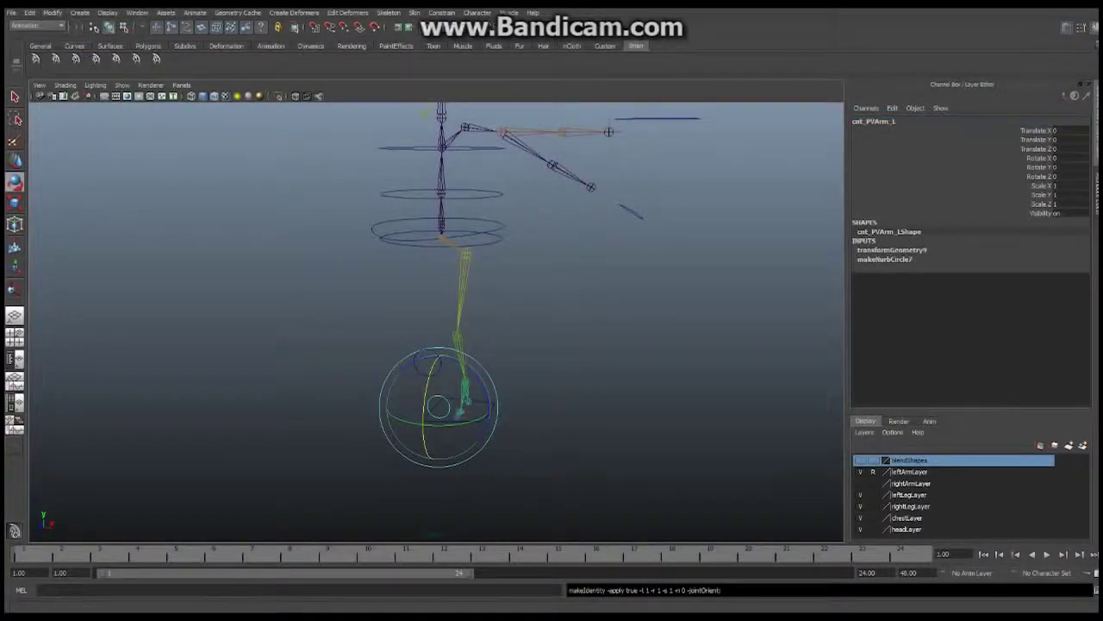
Group cnt_PVArm_L under a new group and name the group adj_PVArm_L.
{"action": "left_click", "coordinate": [31, 13]}
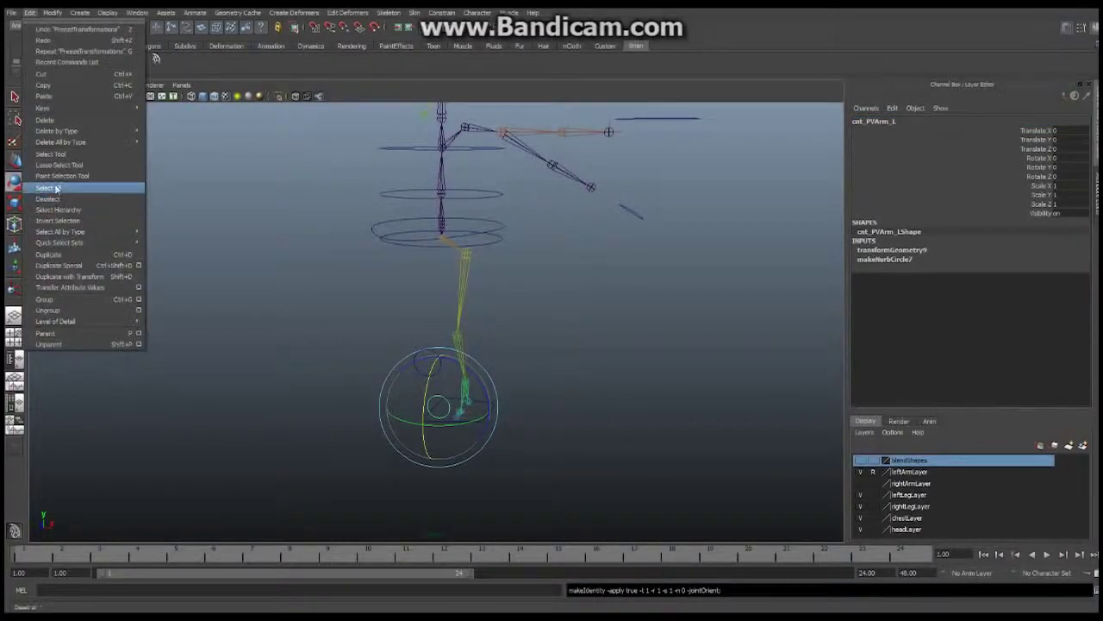
{"action": "left_click", "coordinate": [75, 300]}
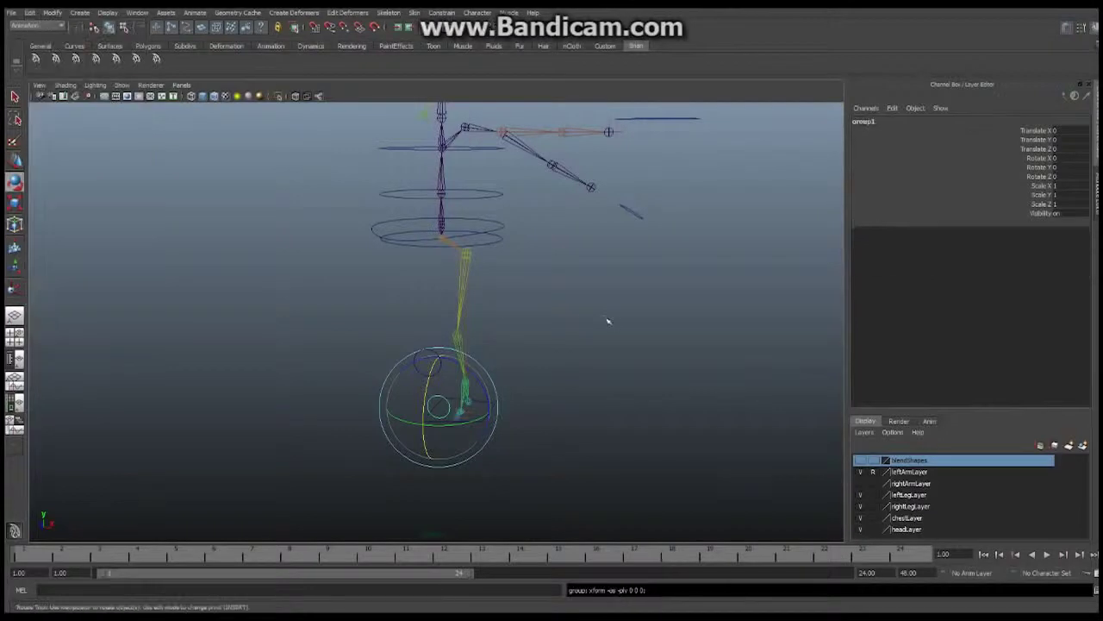
{"action": "left_click", "coordinate": [873, 121]}
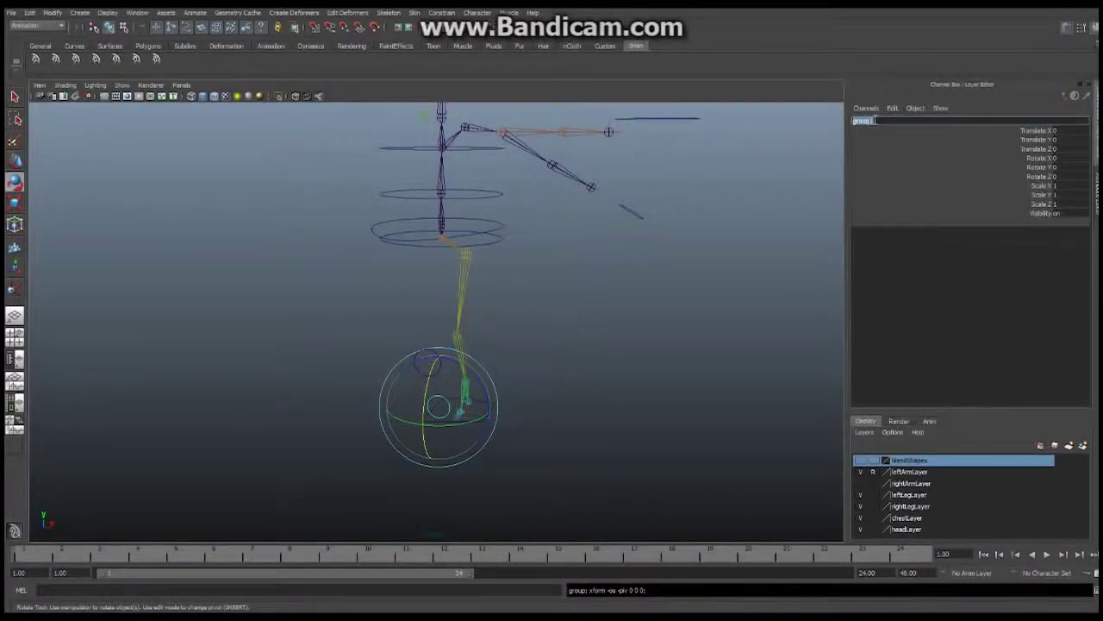
{"action": "type", "text": "p"}
{"action": "key", "text": "Return"}
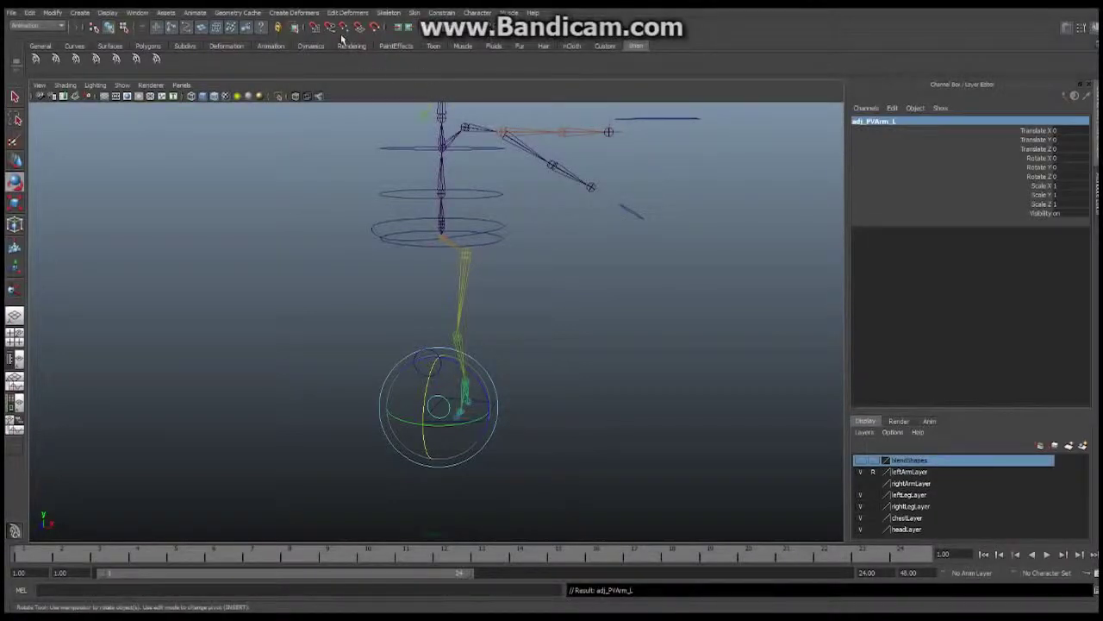
Move the adj_PVArm_L group from the origin onto the left arm's IK elbow joint with point snapping.
{"action": "key", "text": "w"}
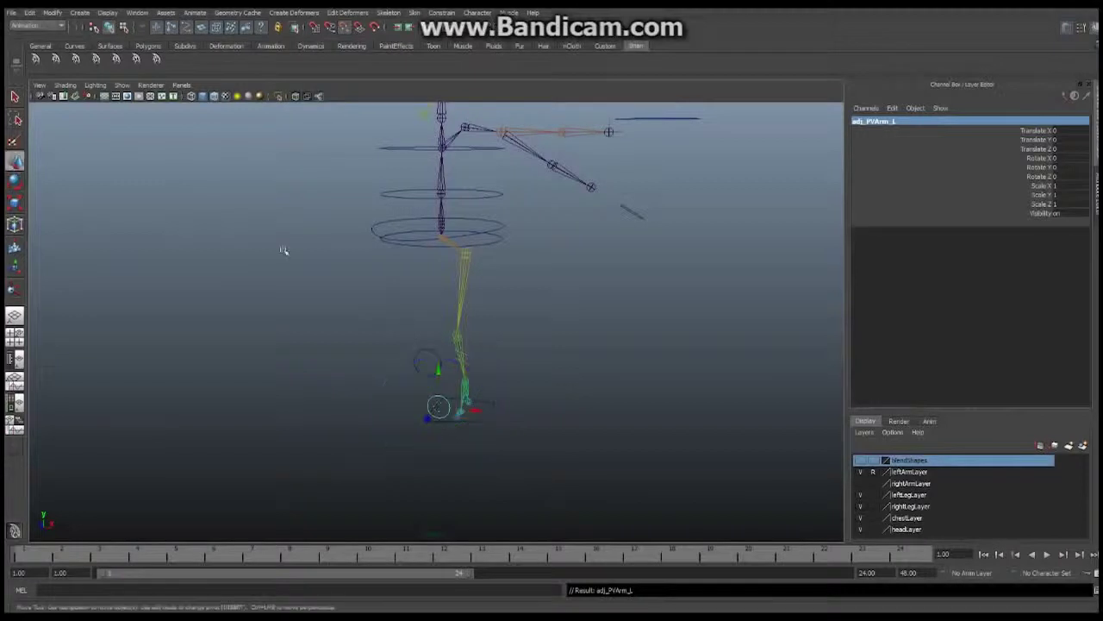
{"action": "left_click_drag", "start_coordinate": [517, 308], "coordinate": [430, 240], "text": "alt"}
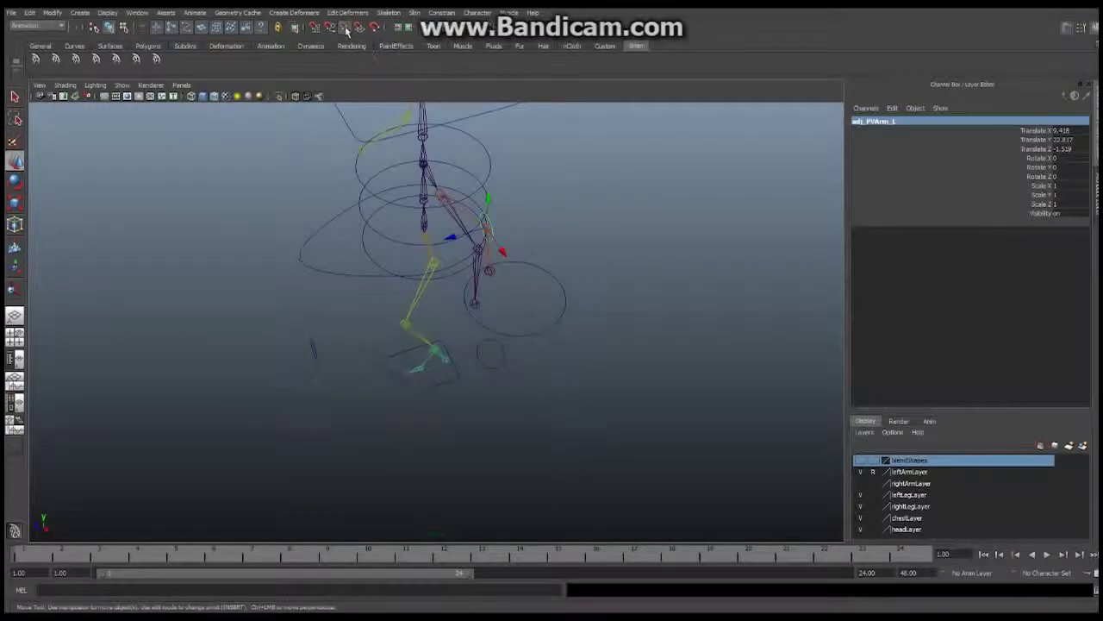
{"action": "right_click_drag", "start_coordinate": [487, 227], "coordinate": [555, 189], "text": "alt"}
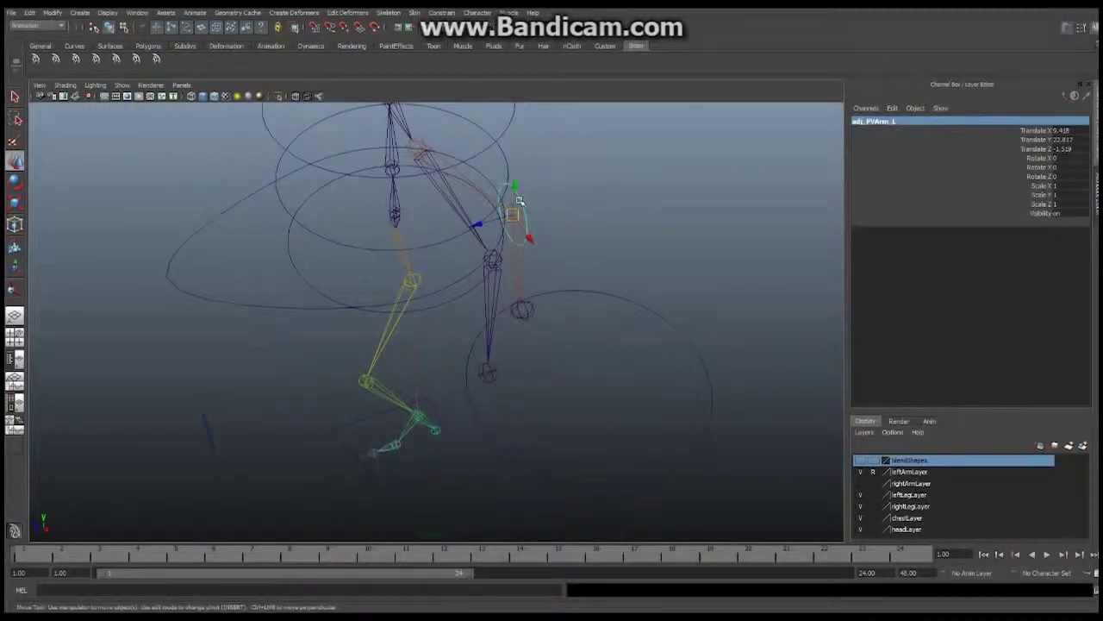
Move the cnt_PVArm_L curve behind the left elbow by setting its Translate Z to -10.
{"action": "left_click", "coordinate": [521, 201]}
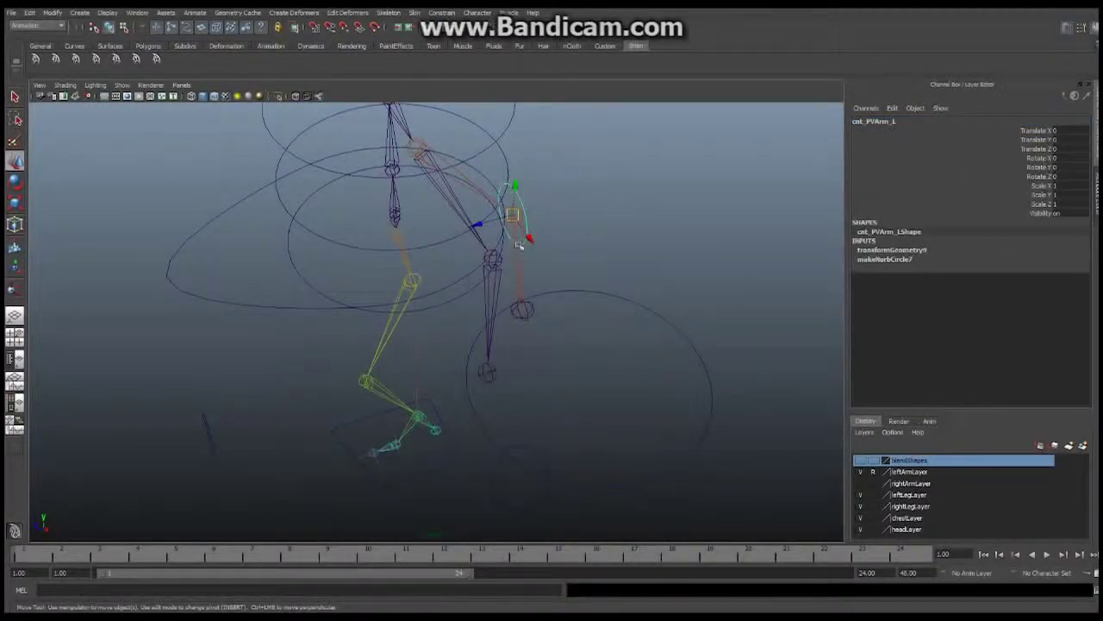
{"action": "left_click_drag", "start_coordinate": [475, 227], "coordinate": [507, 217]}
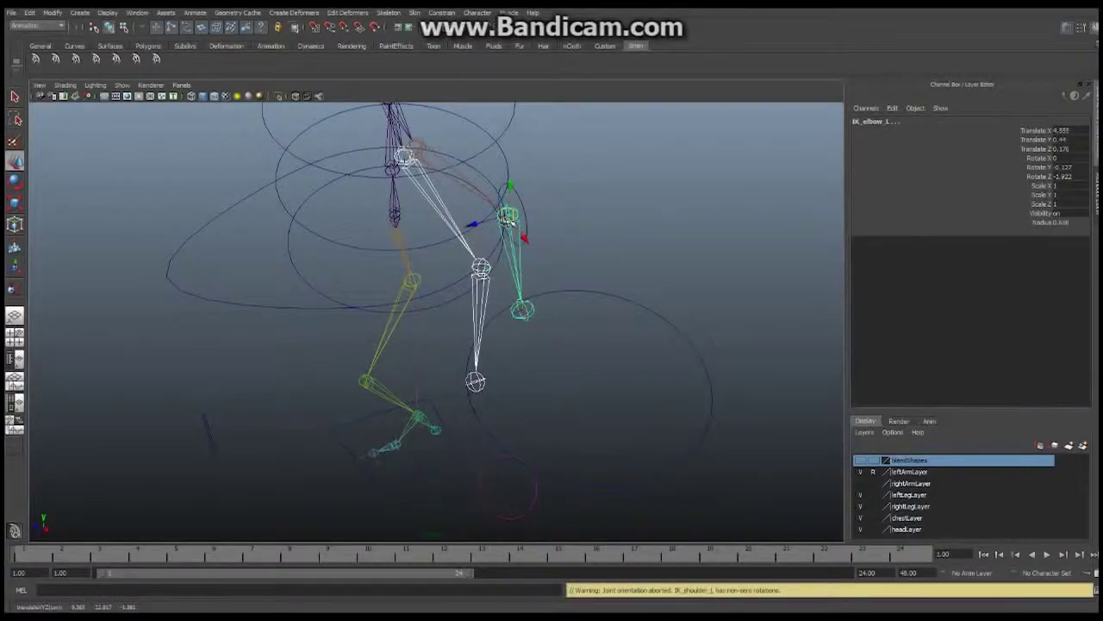
{"action": "key", "text": "ctrl+z"}
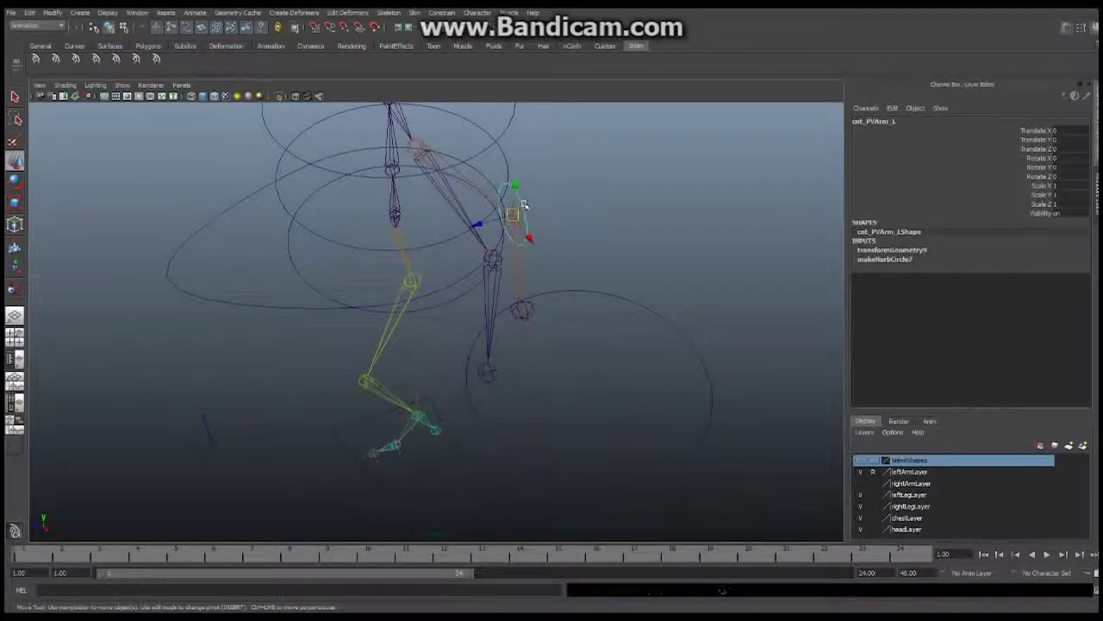
{"action": "mouse_move", "coordinate": [530, 212]}
{"action": "left_mouse_down", "text": "alt"}
{"action": "mouse_move", "coordinate": [505, 197]}
{"action": "mouse_move", "coordinate": [512, 224]}
{"action": "left_mouse_up", "text": "alt"}
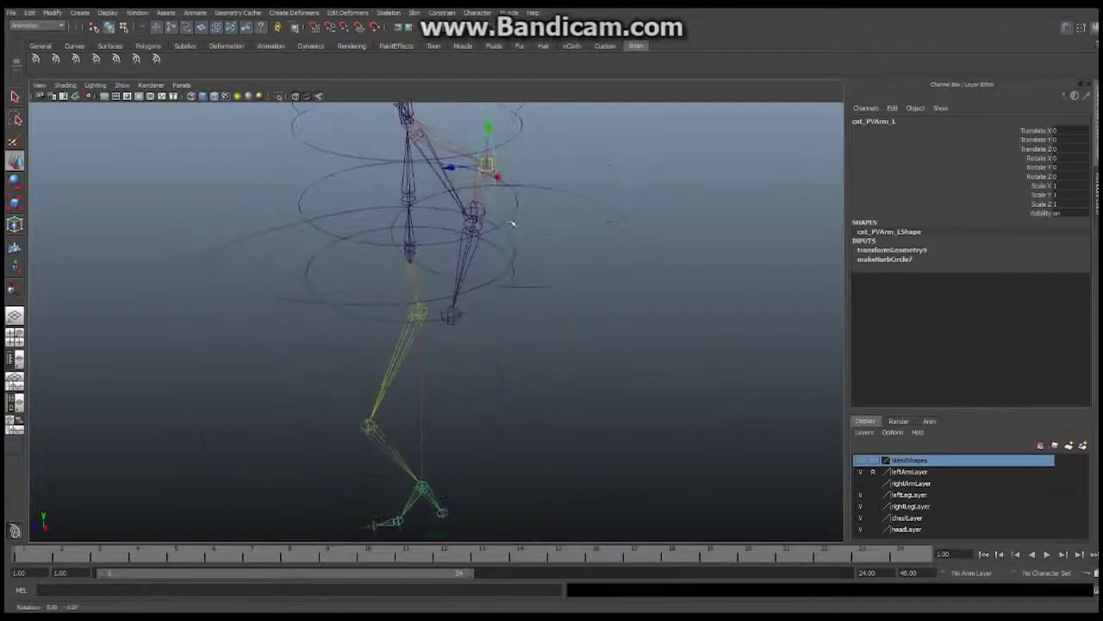
{"action": "left_click_drag", "start_coordinate": [465, 170], "coordinate": [475, 169]}
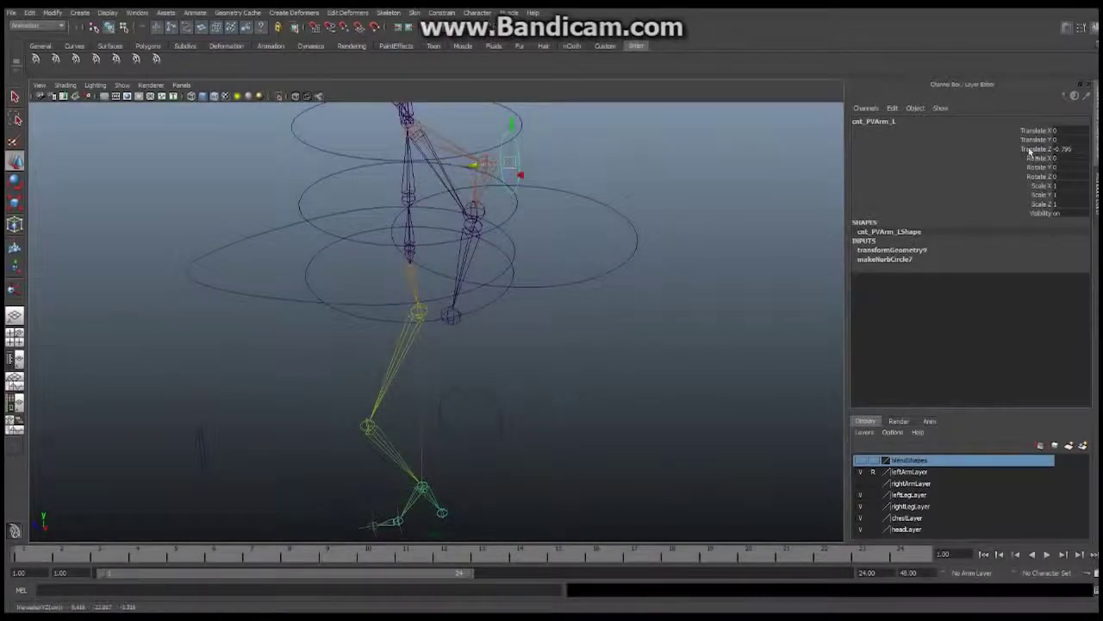
{"action": "left_click", "coordinate": [1065, 149]}
{"action": "type", "text": "-10"}
{"action": "key", "text": "Return"}
Freeze the transformations of cnt_PVArm_L at its position behind the elbow.
{"action": "scroll", "coordinate": [508, 379], "scroll_direction": "down", "scroll_amount": 5}
{"action": "left_click_drag", "start_coordinate": [508, 380], "coordinate": [436, 335], "text": "alt"}
{"action": "left_click_drag", "start_coordinate": [428, 350], "coordinate": [507, 324], "text": "alt"}
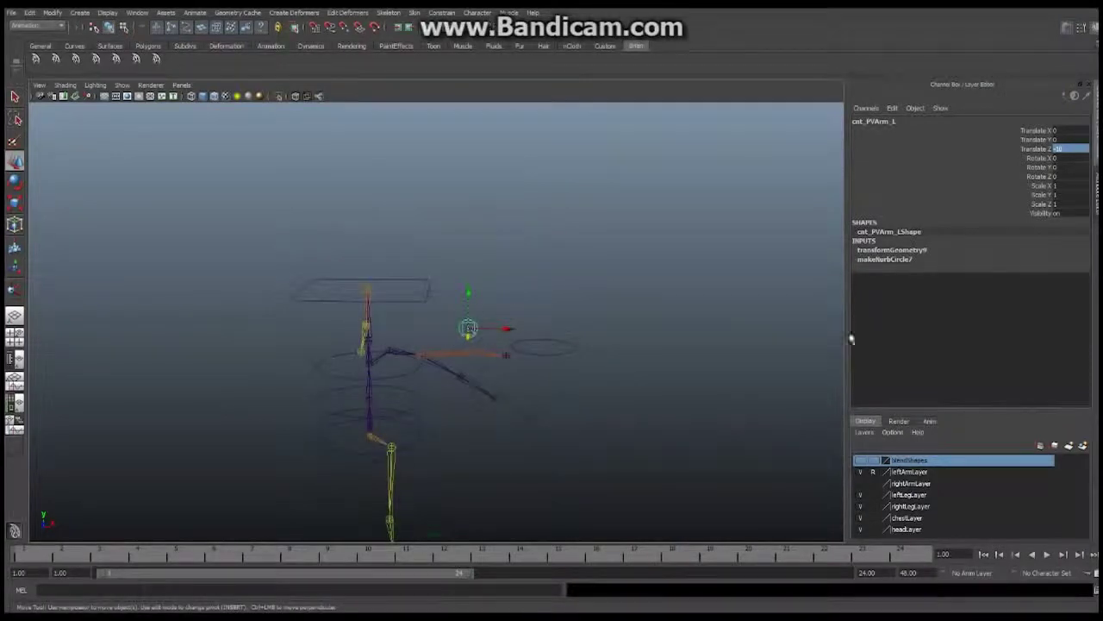
{"action": "left_click", "coordinate": [53, 12]}
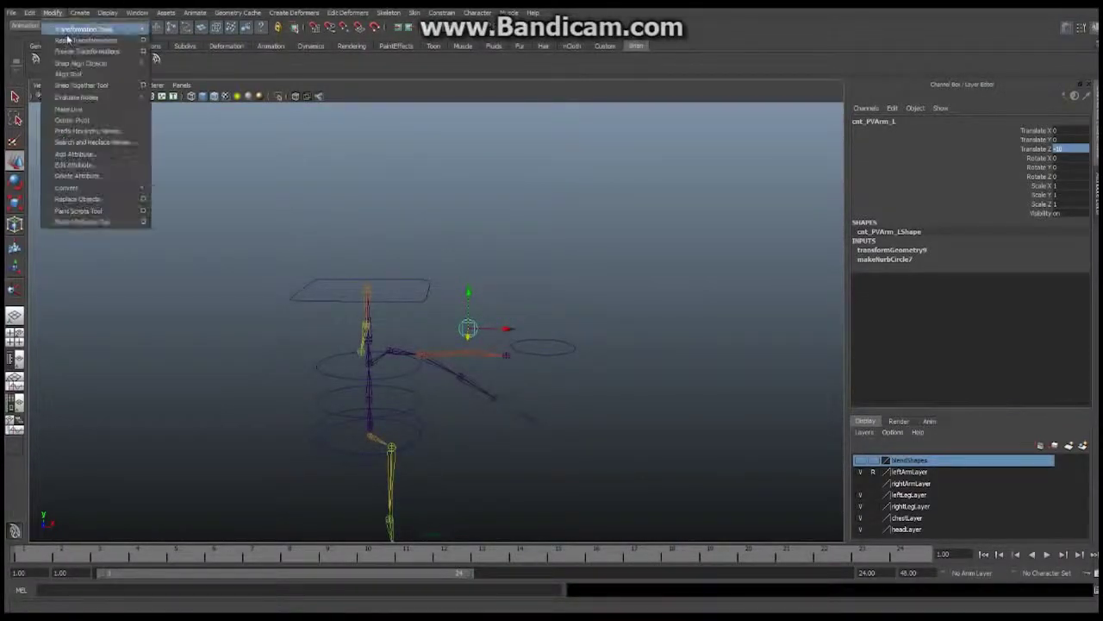
{"action": "left_click", "coordinate": [87, 52]}
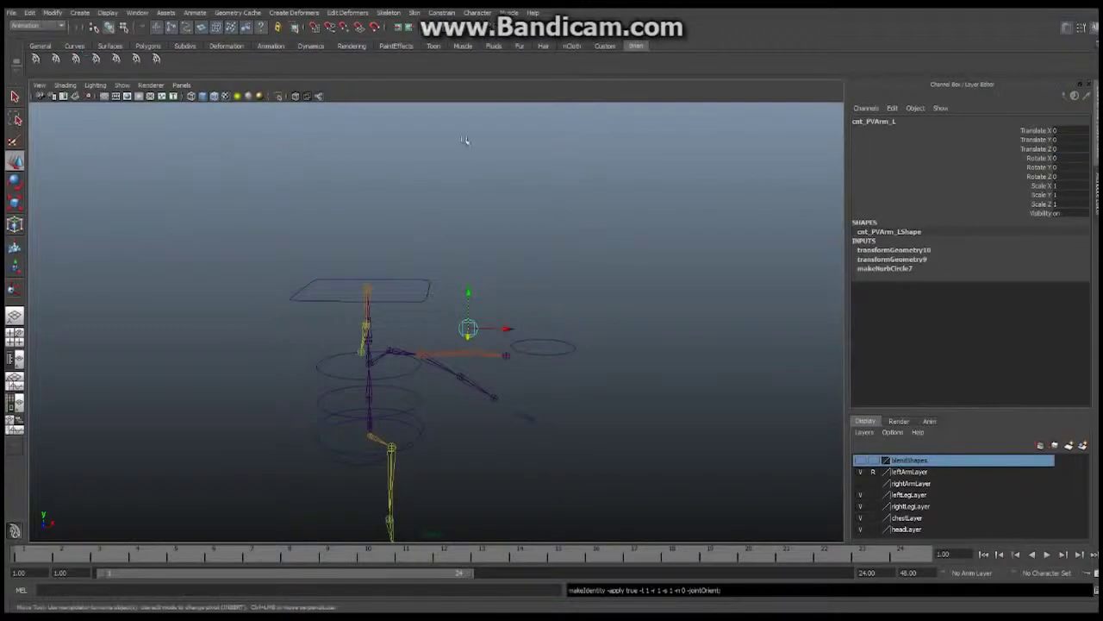
Point-constrain the adj_PVArm_L group to both IK_shoulder_L and IK_wrist_L with Maintain offset on.
{"action": "left_click_drag", "start_coordinate": [447, 308], "coordinate": [511, 278], "text": "alt"}
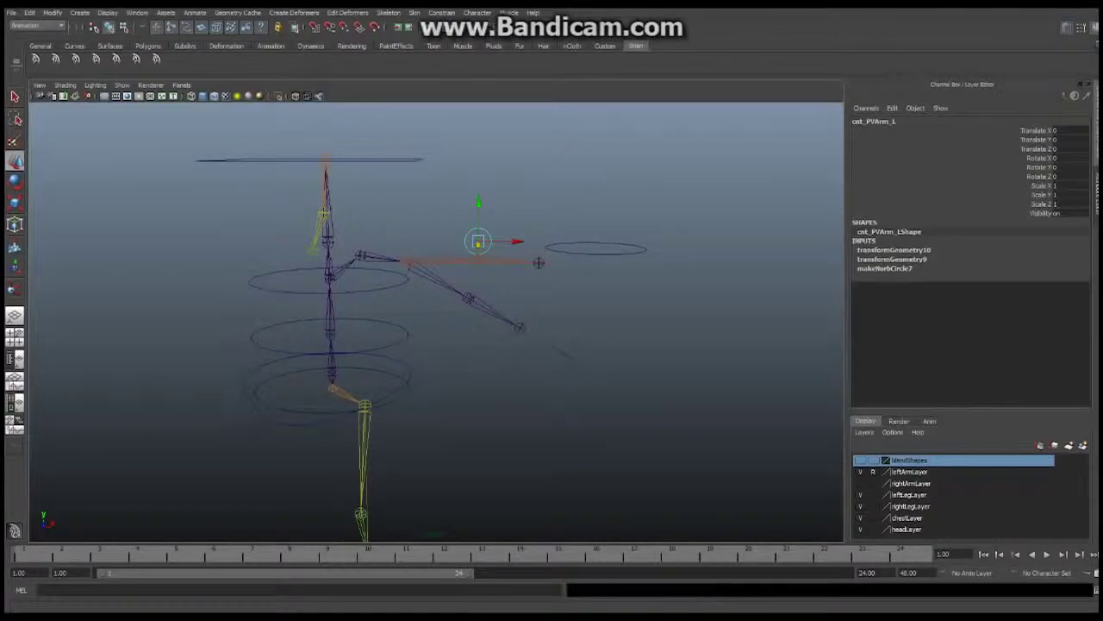
{"action": "key", "text": "alt+Tab"}
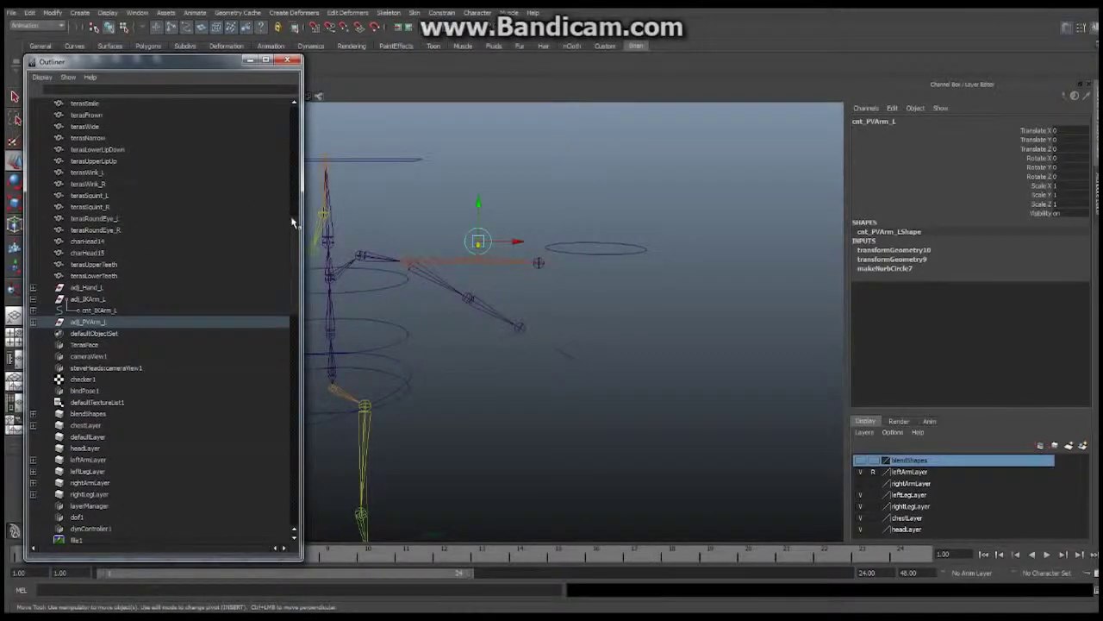
{"action": "left_click_drag", "start_coordinate": [293, 222], "coordinate": [287, 150]}
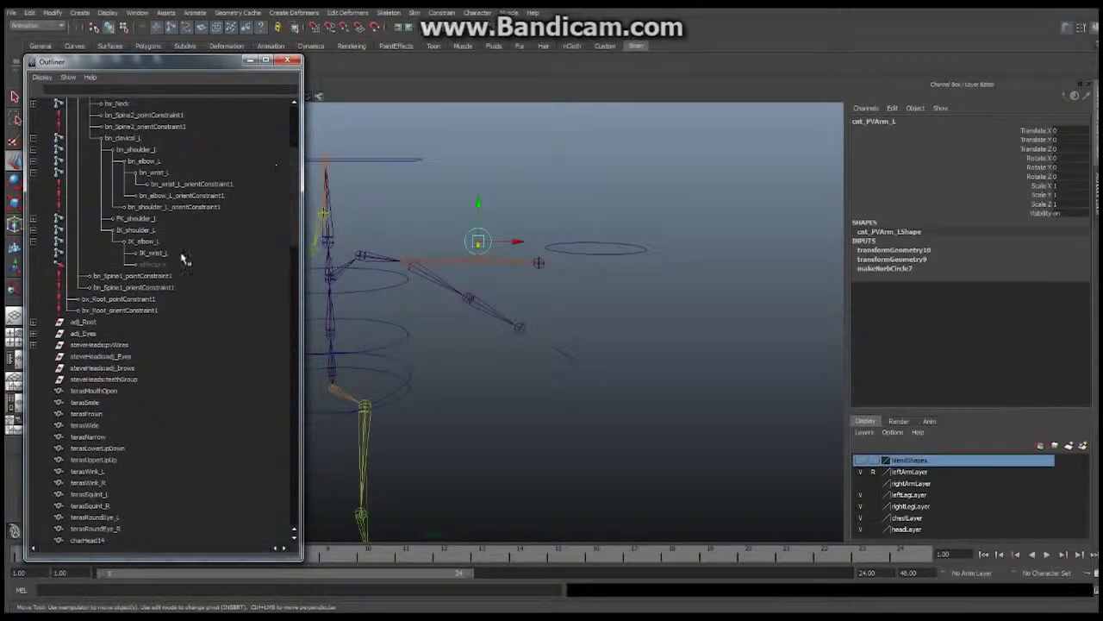
{"action": "left_click", "coordinate": [152, 231]}
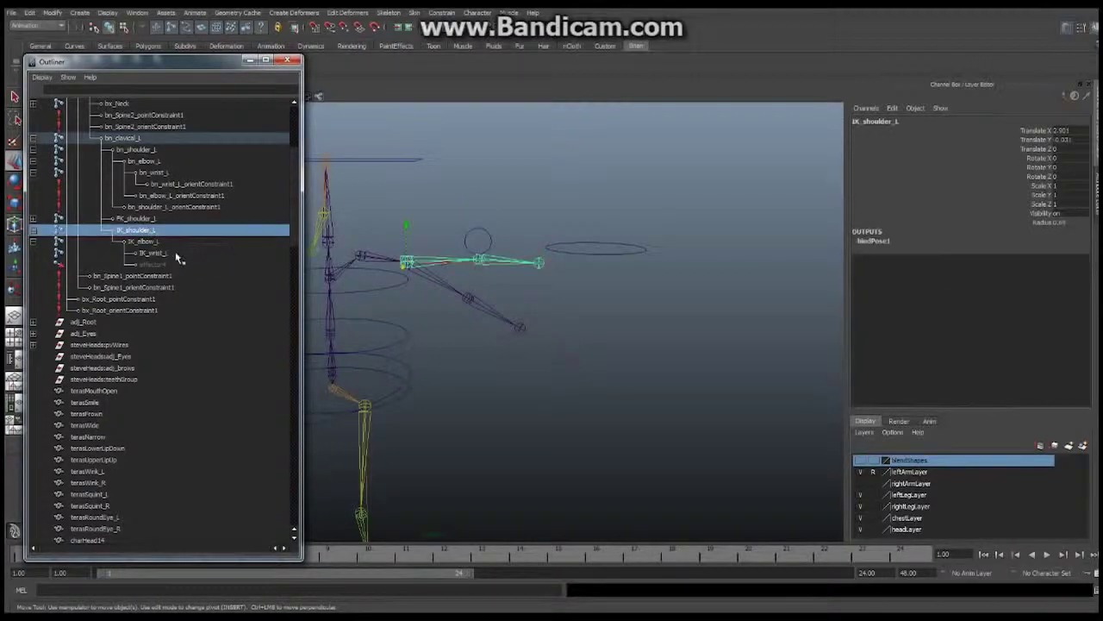
{"action": "left_click", "coordinate": [164, 254], "text": "ctrl"}
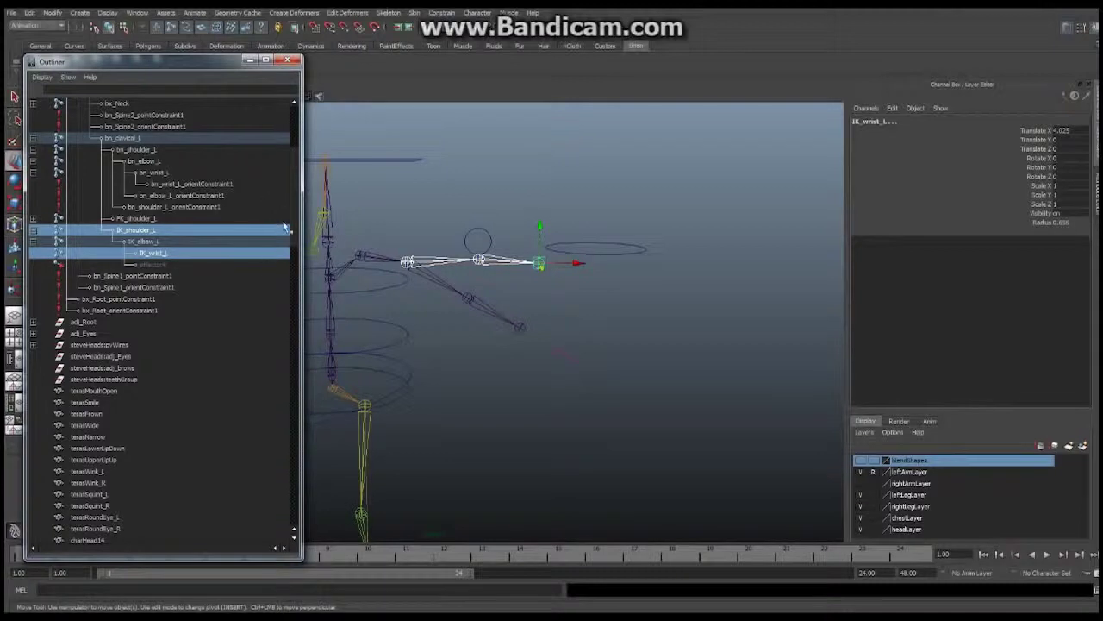
{"action": "left_click_drag", "start_coordinate": [296, 183], "coordinate": [296, 237]}
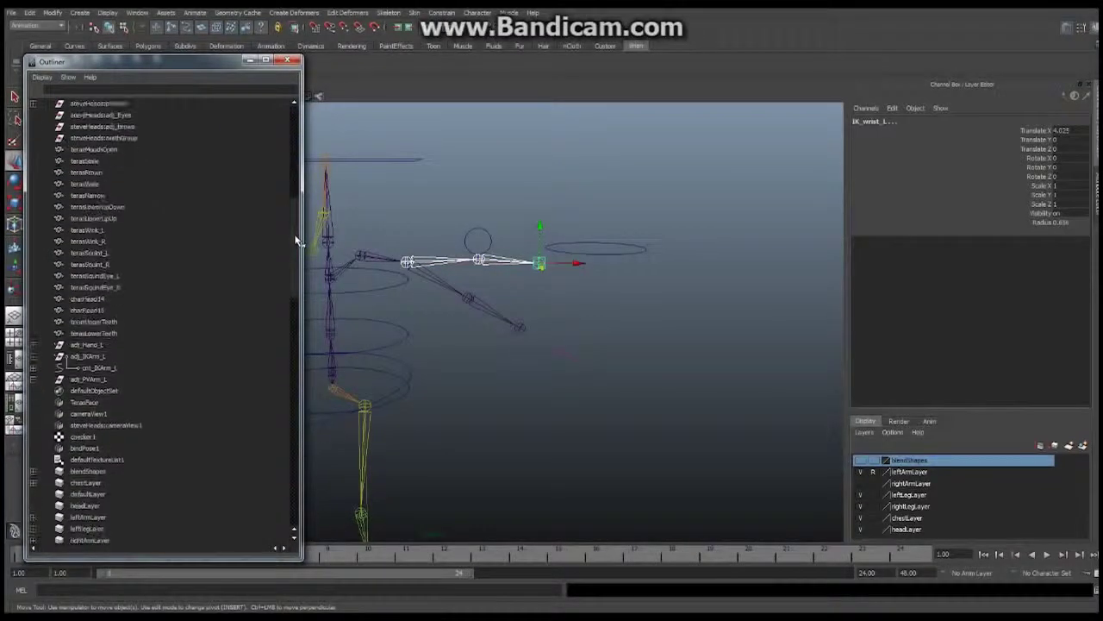
{"action": "left_click", "coordinate": [100, 378]}
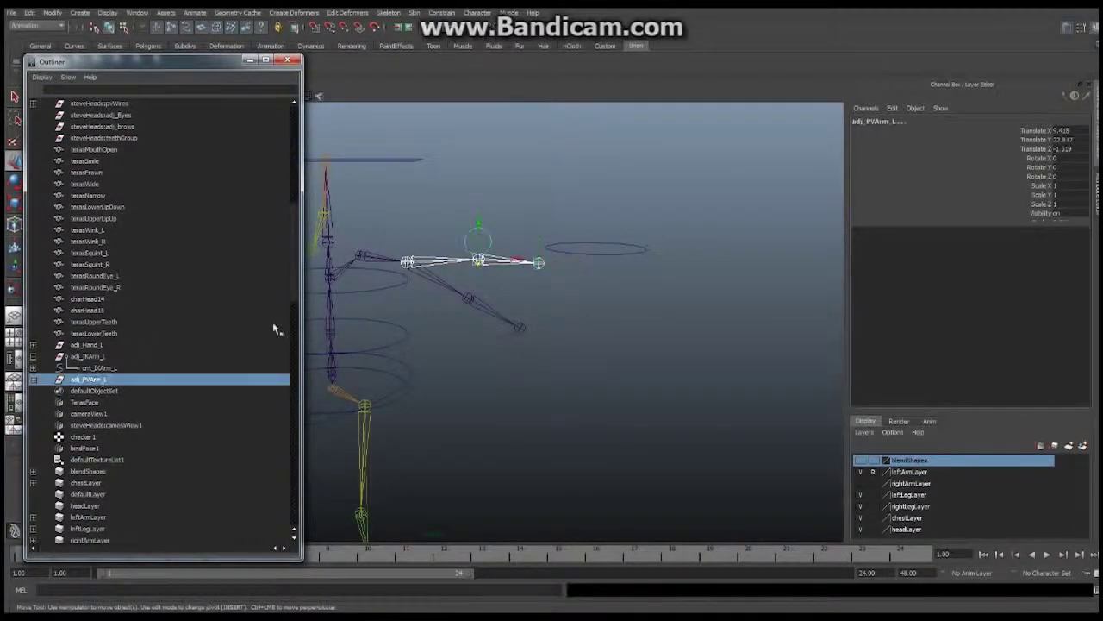
{"action": "left_click_drag", "start_coordinate": [293, 288], "coordinate": [291, 239]}
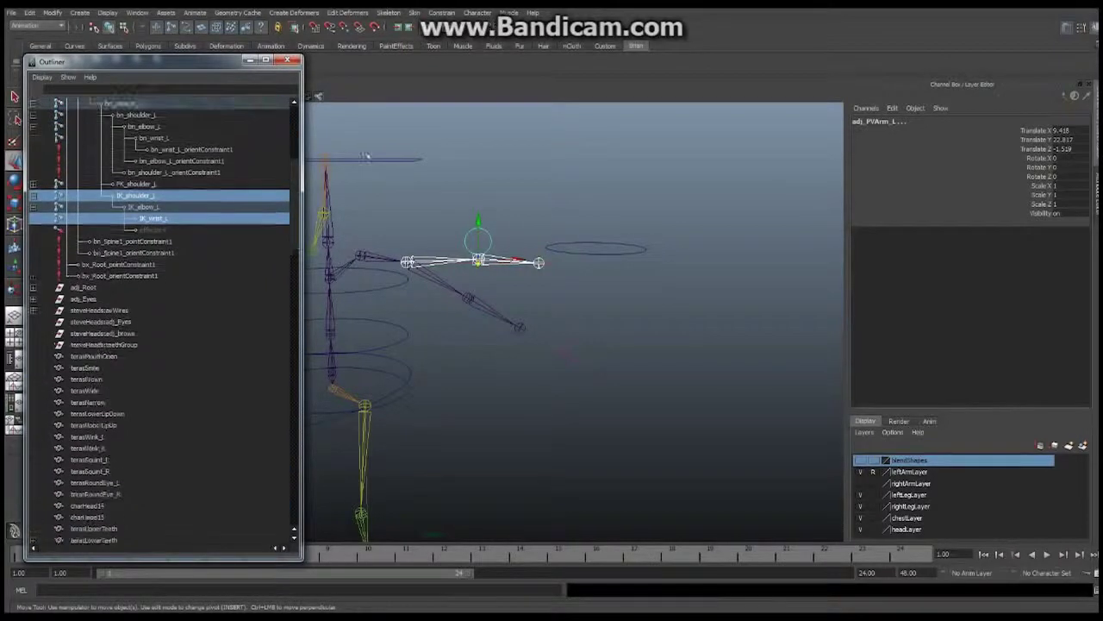
{"action": "left_click", "coordinate": [443, 13]}
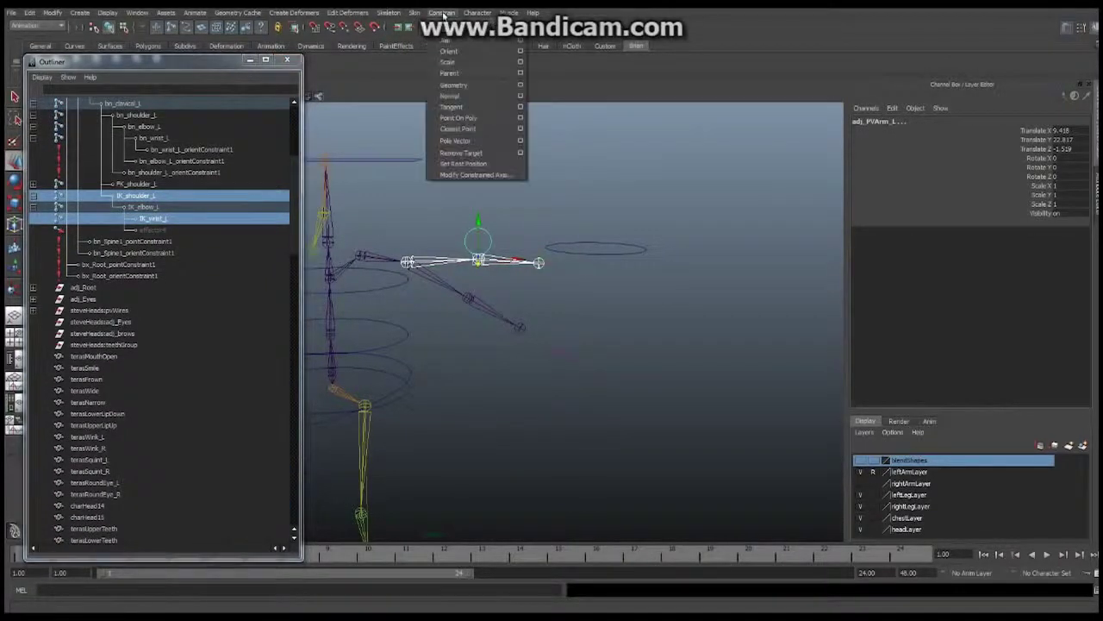
{"action": "left_click", "coordinate": [520, 28]}
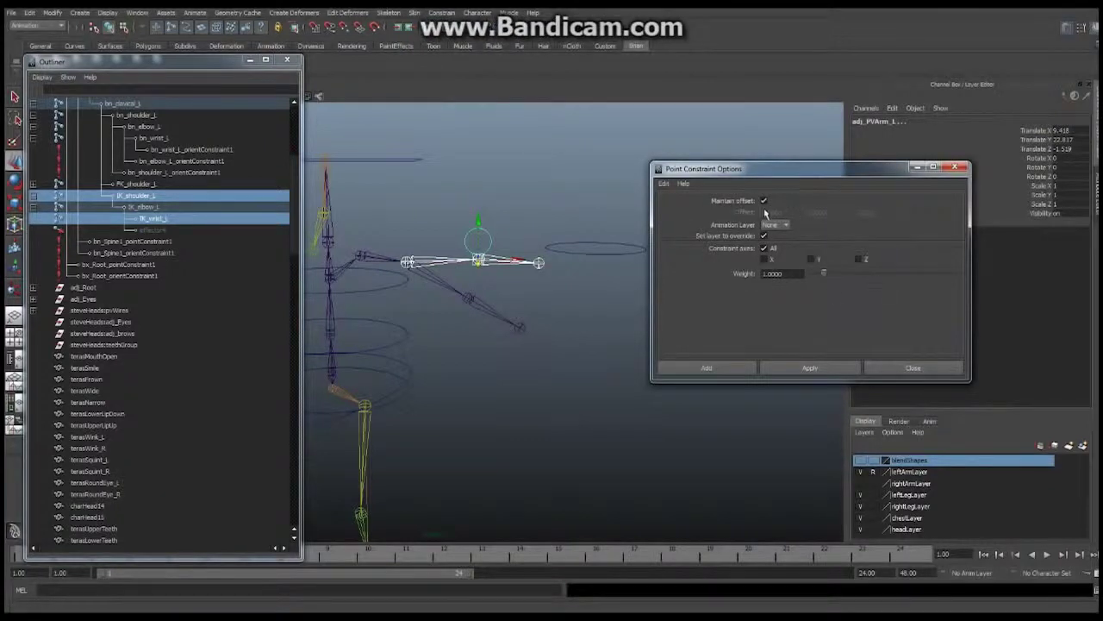
{"action": "left_click", "coordinate": [712, 369]}
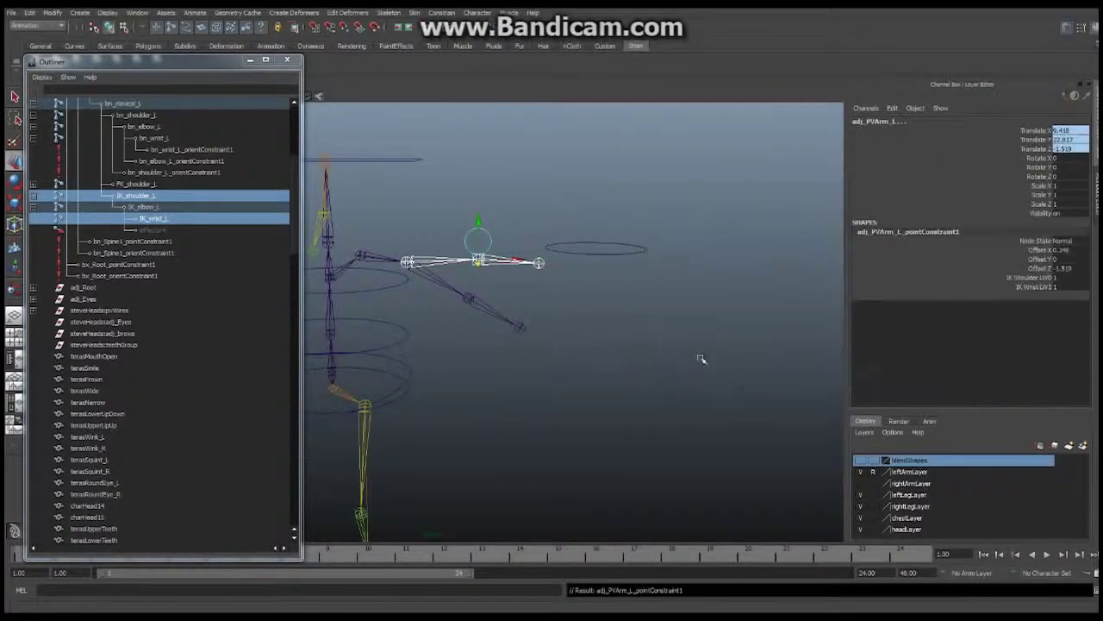
Test the constrained pole vector group by moving cnt_IKArm_L toward the body along X, and undo the move.
{"action": "left_click", "coordinate": [646, 250]}
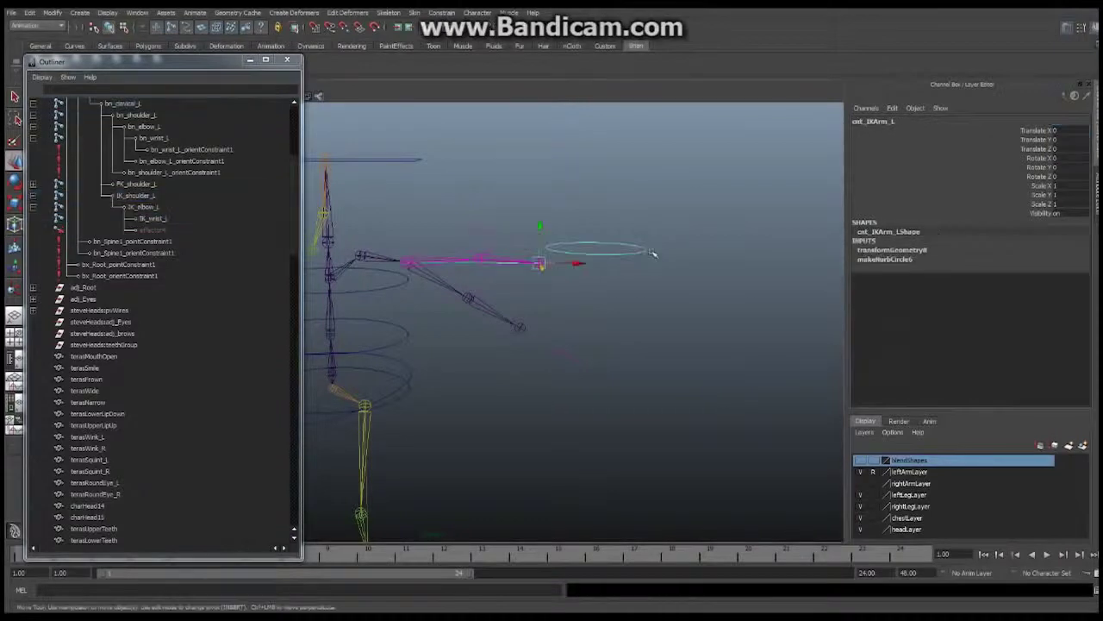
{"action": "left_click_drag", "start_coordinate": [584, 266], "coordinate": [524, 276]}
{"action": "key", "text": "ctrl+z"}
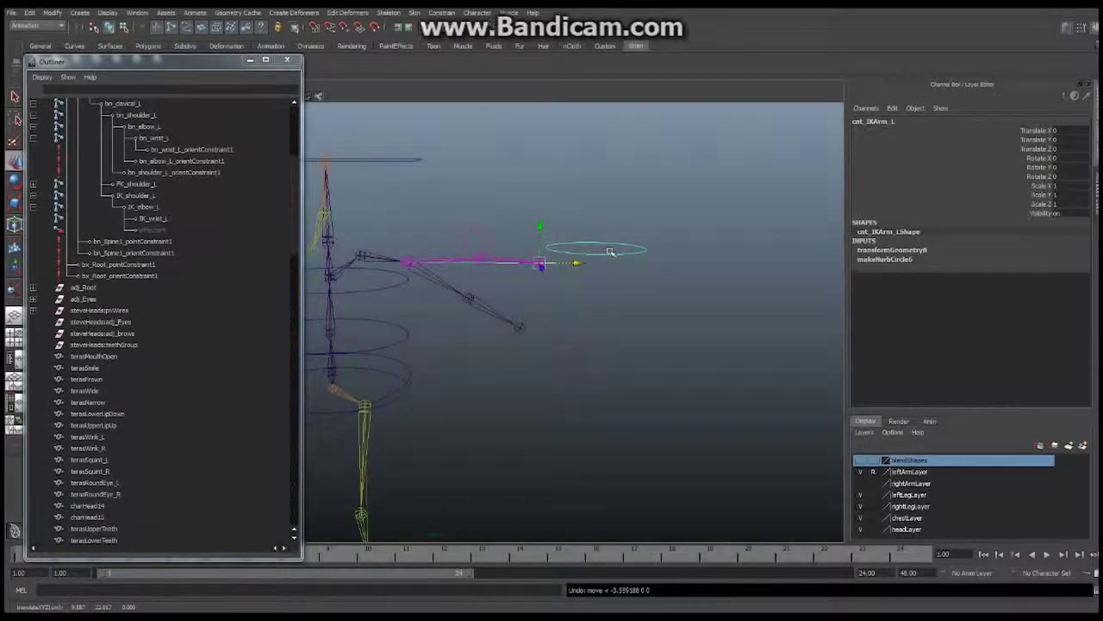
Constrain the left arm's IK handle ikHandle_Arm_L to the cnt_PVArm_L control with a Pole Vector constraint, and close the Outliner.
{"action": "left_click_drag", "start_coordinate": [527, 254], "coordinate": [462, 271], "text": "alt"}
{"action": "middle_click_drag", "start_coordinate": [462, 270], "coordinate": [617, 224], "text": "alt"}
{"action": "left_click_drag", "start_coordinate": [545, 269], "coordinate": [620, 231], "text": "alt"}
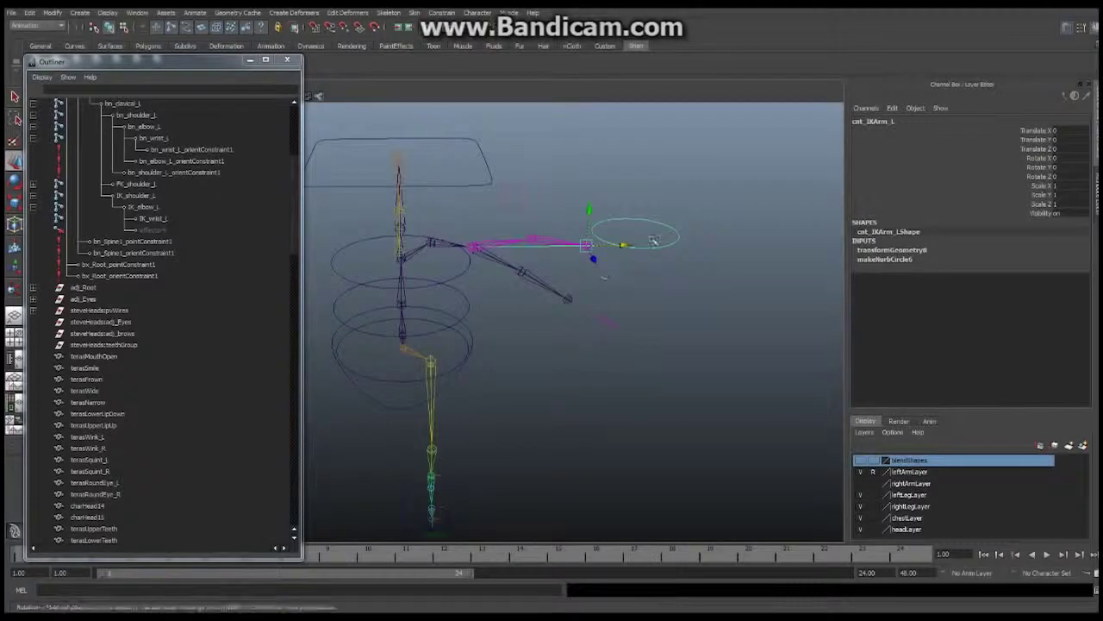
{"action": "left_click", "coordinate": [516, 192]}
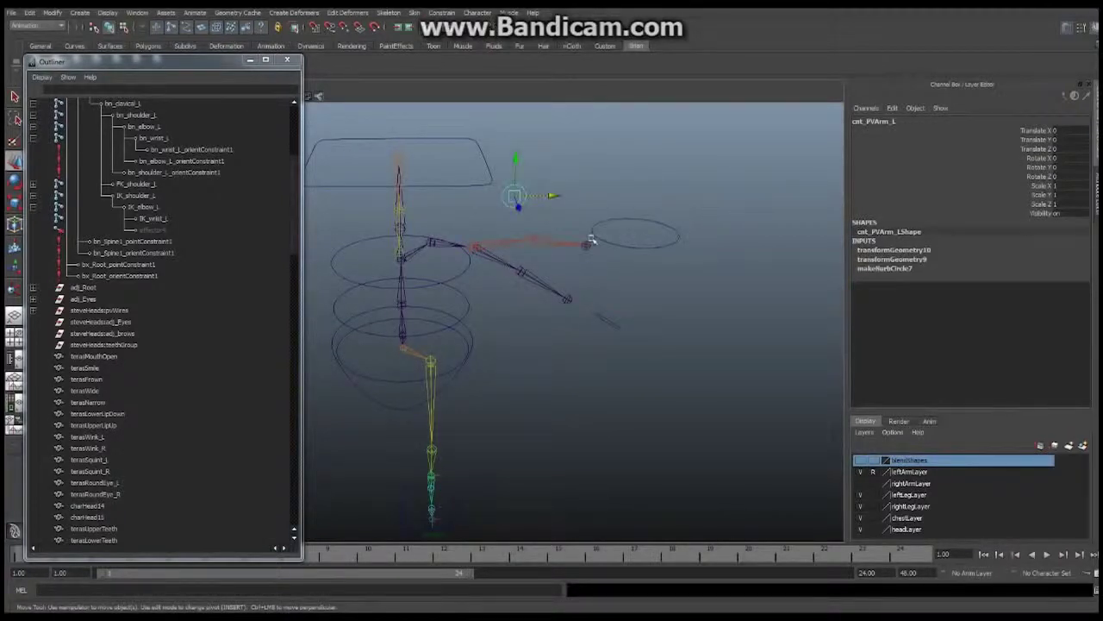
{"action": "middle_click_drag", "start_coordinate": [591, 239], "coordinate": [500, 201], "text": "alt"}
{"action": "right_click_drag", "start_coordinate": [500, 200], "coordinate": [650, 209], "text": "alt"}
{"action": "middle_click_drag", "start_coordinate": [544, 197], "coordinate": [559, 240], "text": "alt"}
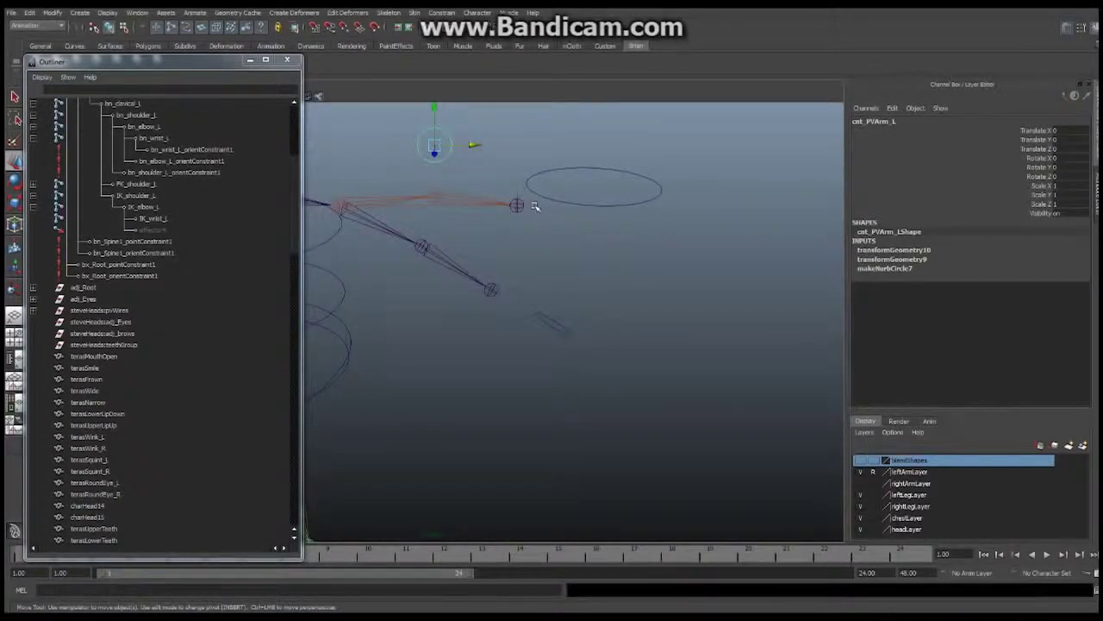
{"action": "left_click", "coordinate": [535, 205]}
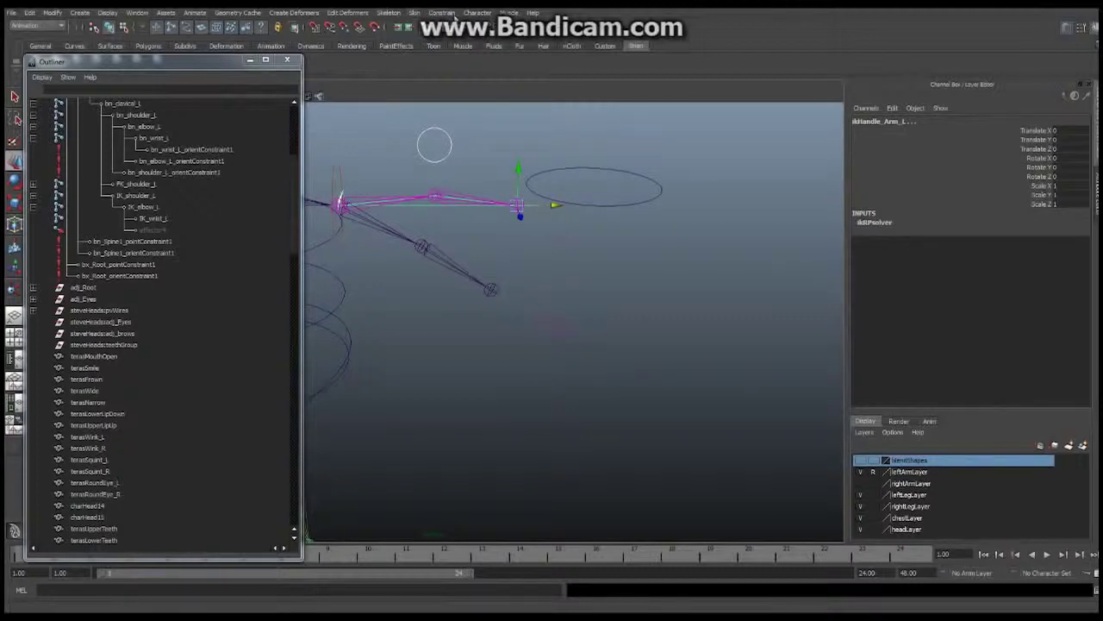
{"action": "left_click", "coordinate": [442, 12]}
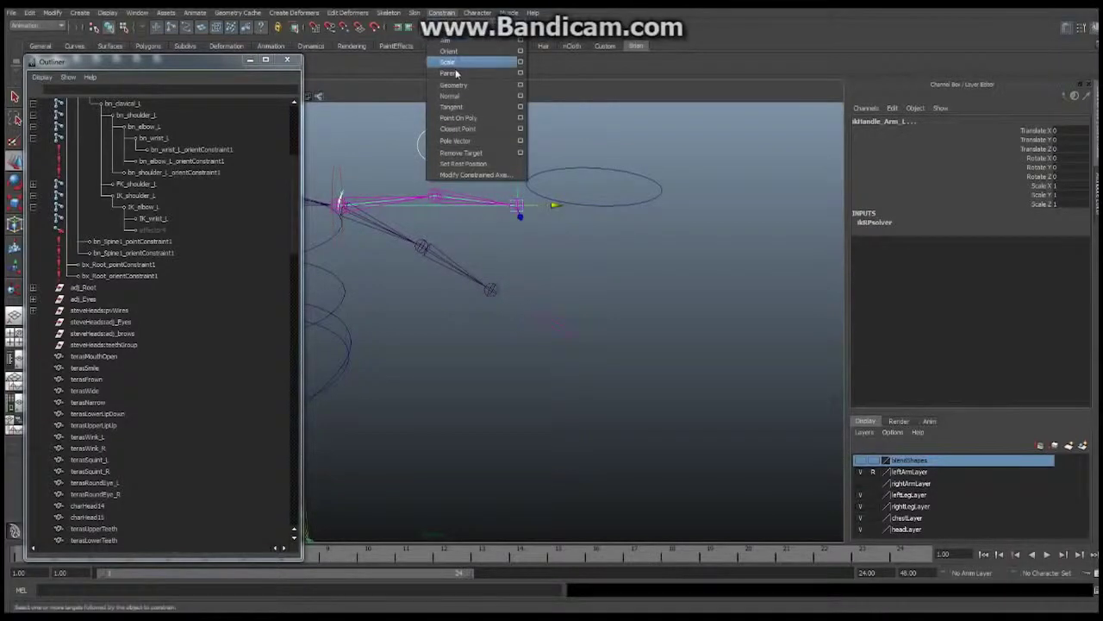
{"action": "left_click", "coordinate": [456, 141]}
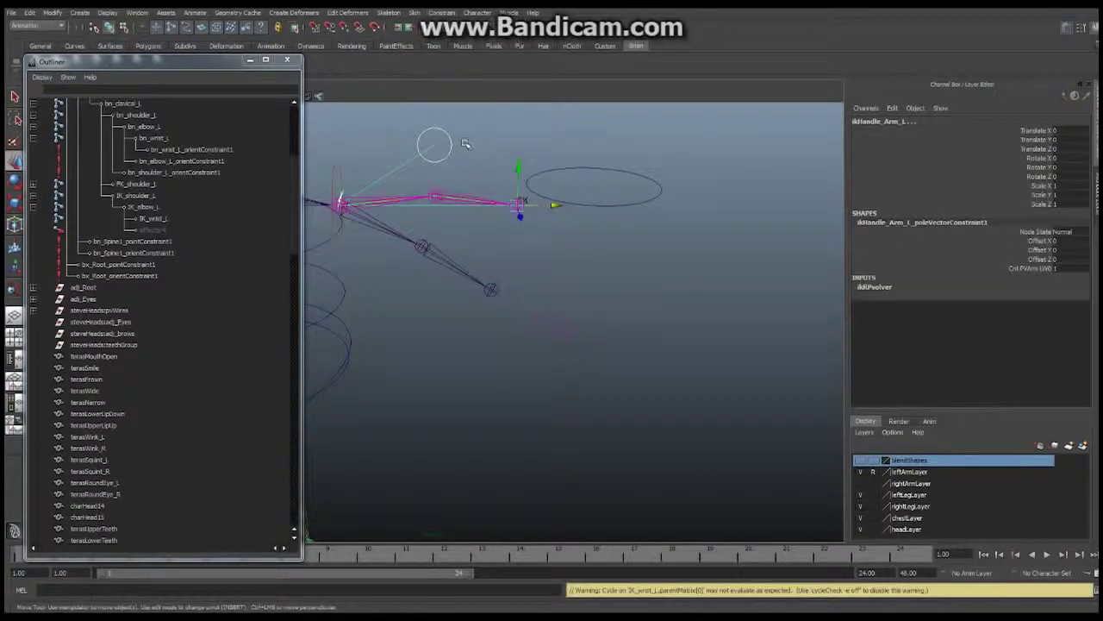
{"action": "left_click", "coordinate": [287, 59]}
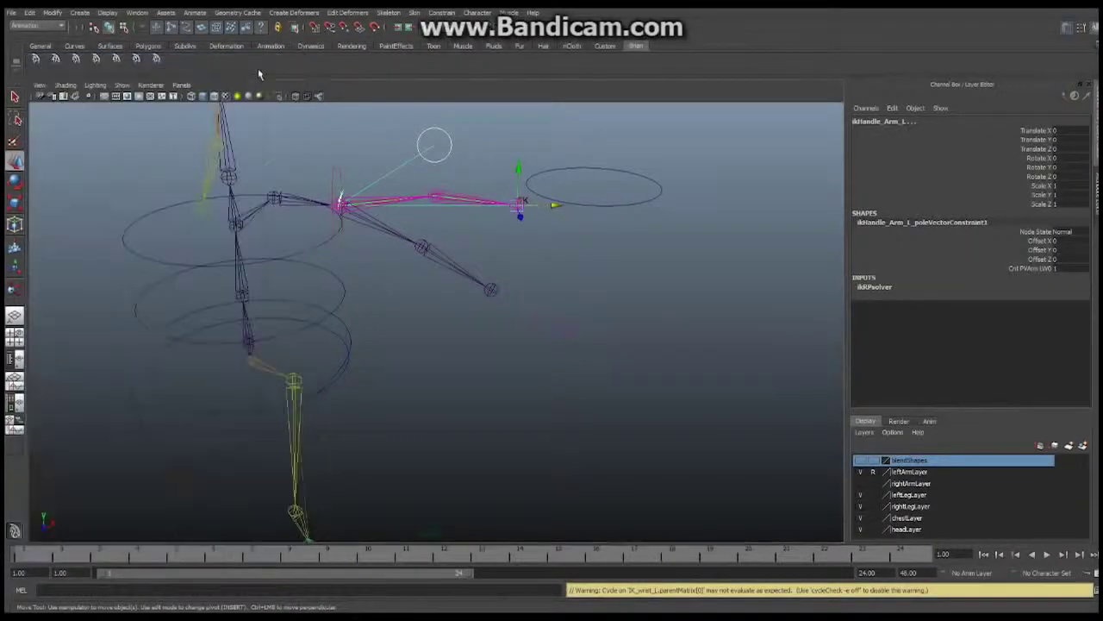
Test the pole vector constraint by raising cnt_PVArm_L along Y, and undo the move.
{"action": "left_click_drag", "start_coordinate": [463, 233], "coordinate": [569, 226], "text": "alt"}
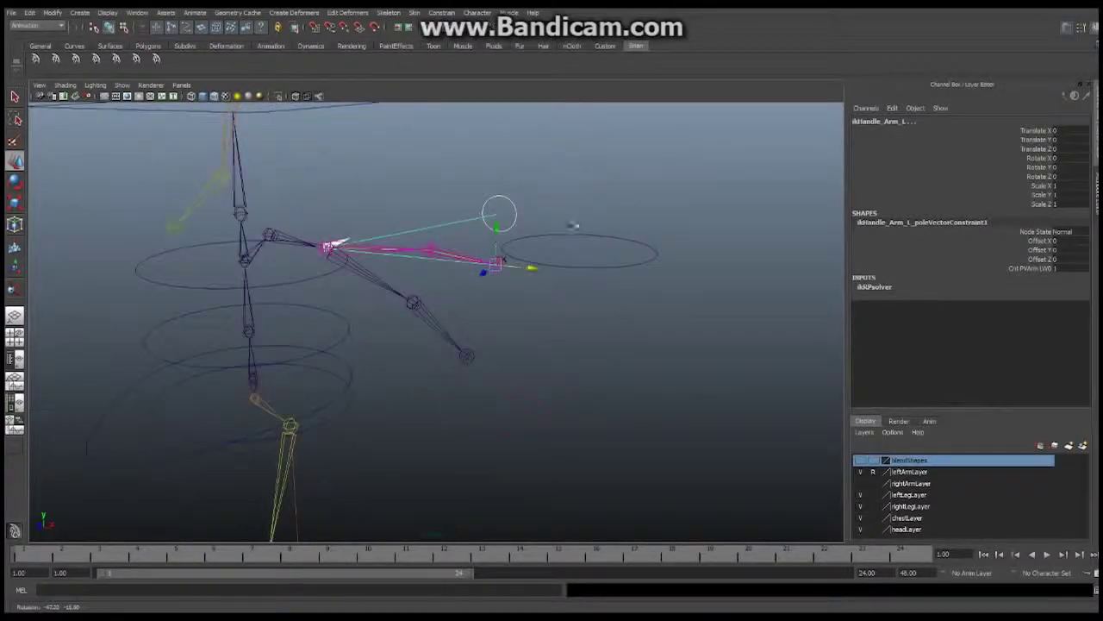
{"action": "left_click", "coordinate": [517, 209]}
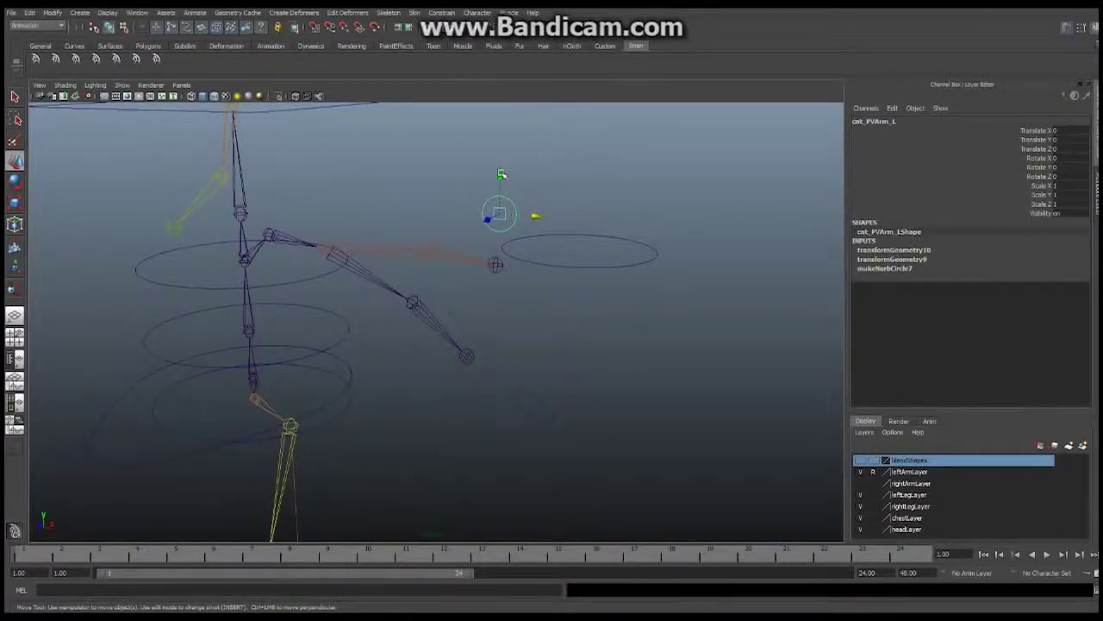
{"action": "left_click_drag", "start_coordinate": [501, 174], "coordinate": [480, 146]}
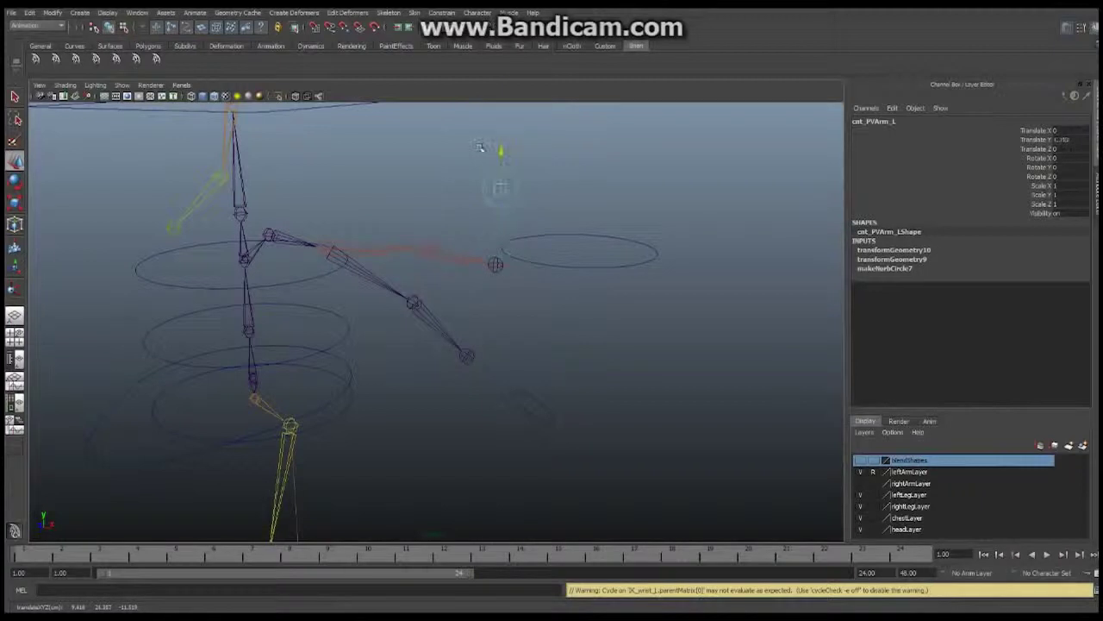
{"action": "key", "text": "ctrl+z"}
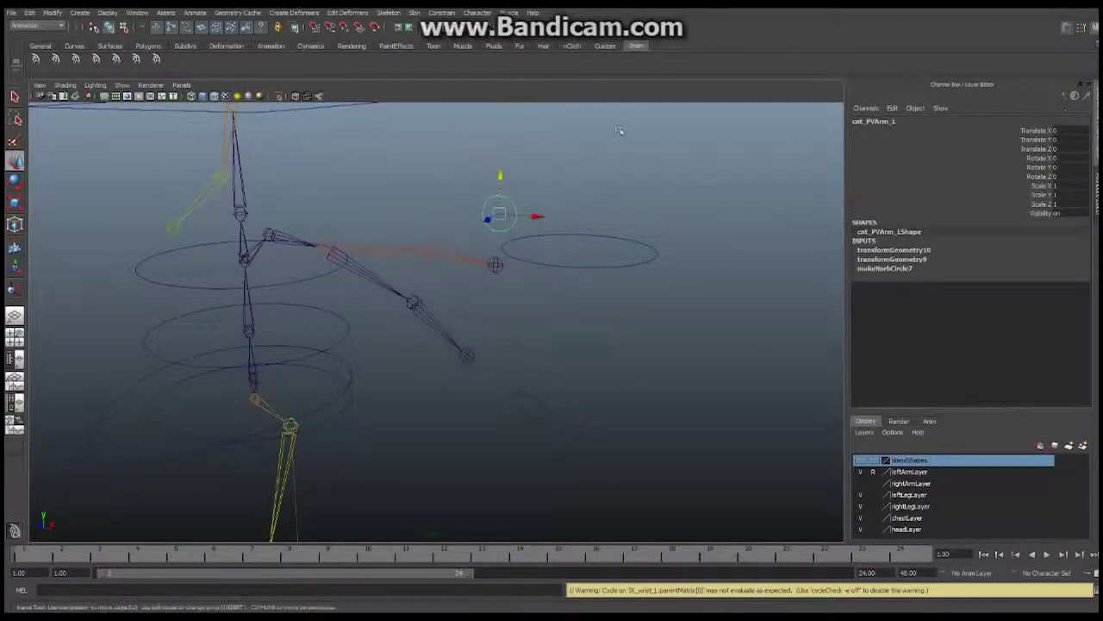
Examine the character's left arm, leg joints and the control circles around the feet from several angles.
{"action": "left_click_drag", "start_coordinate": [589, 227], "coordinate": [583, 207], "text": "alt"}
{"action": "right_click_drag", "start_coordinate": [583, 206], "coordinate": [357, 227], "text": "alt"}
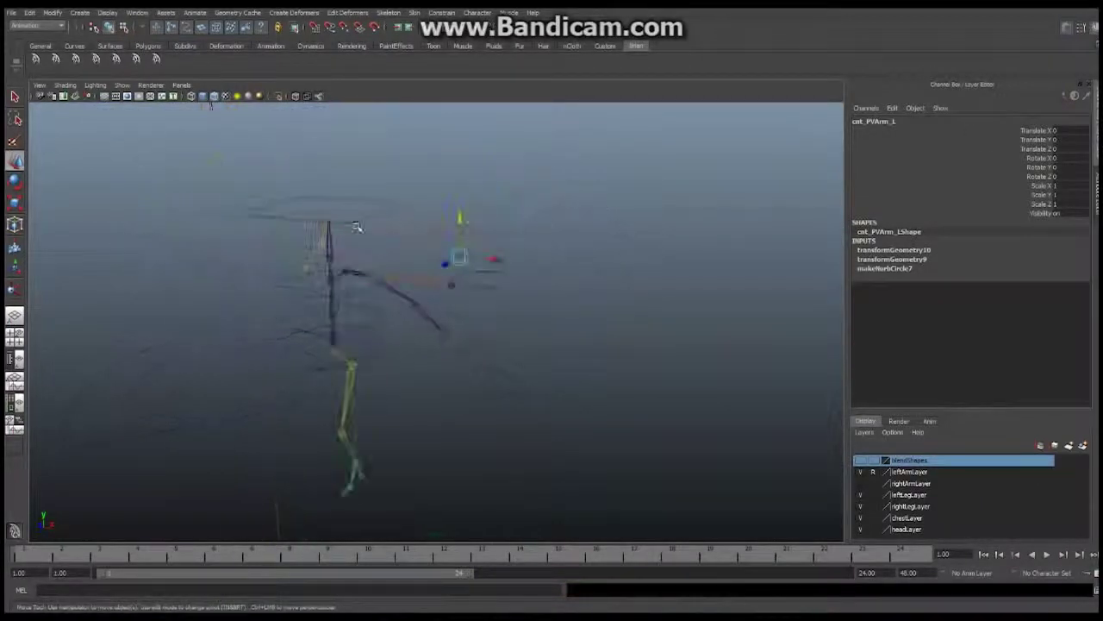
{"action": "middle_click_drag", "start_coordinate": [357, 227], "coordinate": [390, 225], "text": "alt"}
{"action": "left_click_drag", "start_coordinate": [441, 199], "coordinate": [491, 251], "text": "alt"}
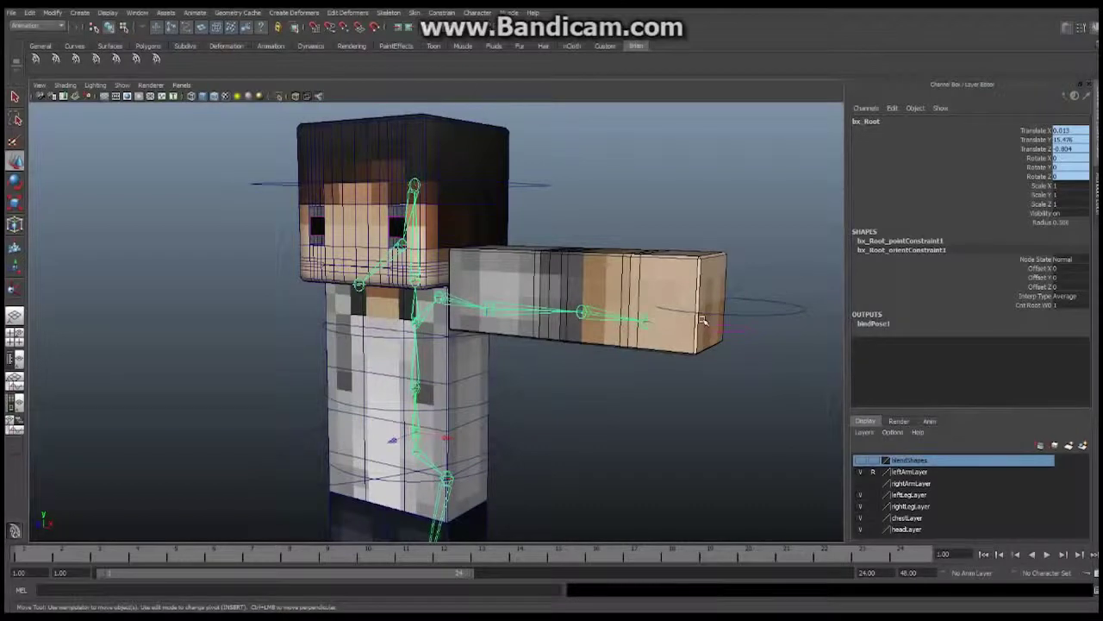
{"action": "middle_click_drag", "start_coordinate": [631, 294], "coordinate": [495, 230], "text": "alt"}
{"action": "right_click_drag", "start_coordinate": [482, 250], "coordinate": [385, 279], "text": "alt"}
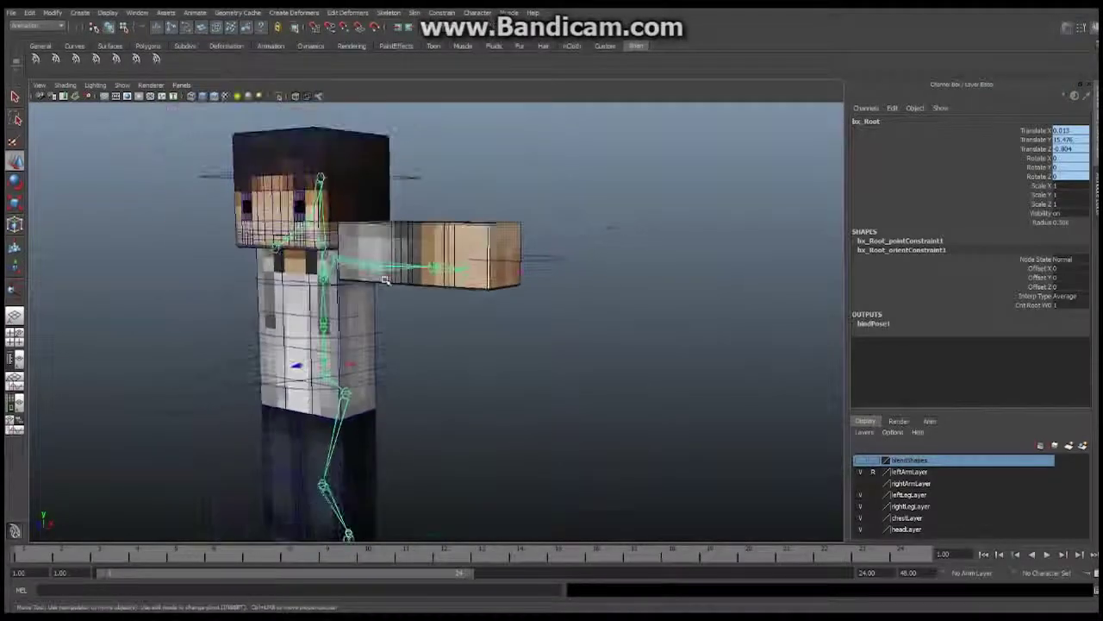
{"action": "left_click_drag", "start_coordinate": [384, 278], "coordinate": [380, 315], "text": "alt"}
{"action": "middle_click_drag", "start_coordinate": [493, 431], "coordinate": [558, 280], "text": "alt"}
{"action": "left_click_drag", "start_coordinate": [558, 281], "coordinate": [485, 288], "text": "alt"}
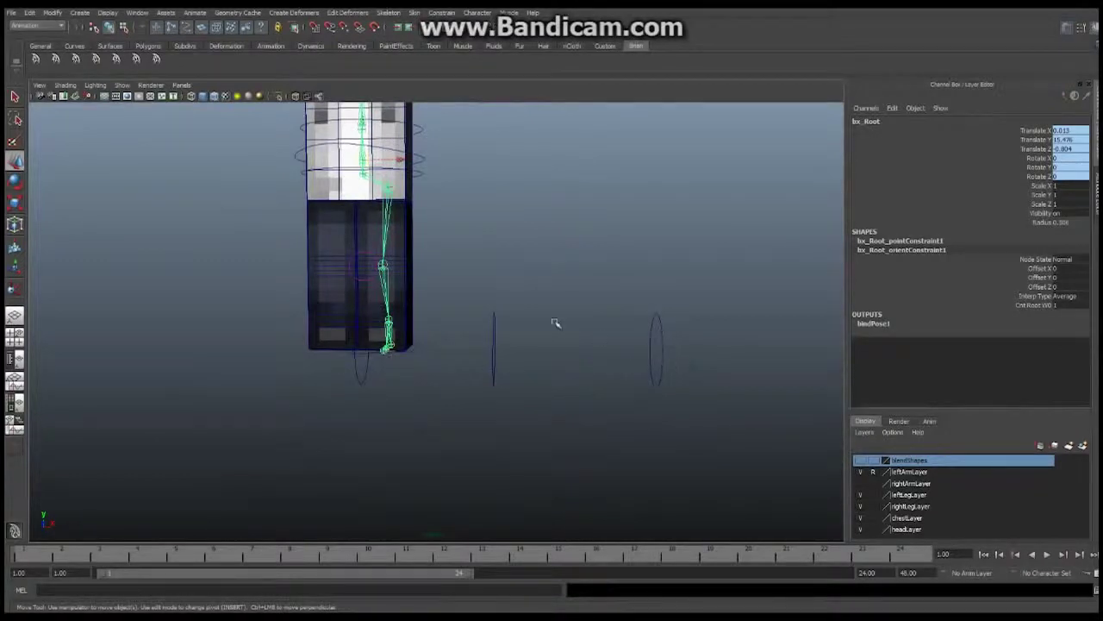
{"action": "left_click_drag", "start_coordinate": [489, 213], "coordinate": [556, 218], "text": "alt"}
Move cnt_IKArm_L to about X -3.25 and Y -8, and select the IK FK attribute of cnt_Hand_L.
{"action": "left_click", "coordinate": [549, 217]}
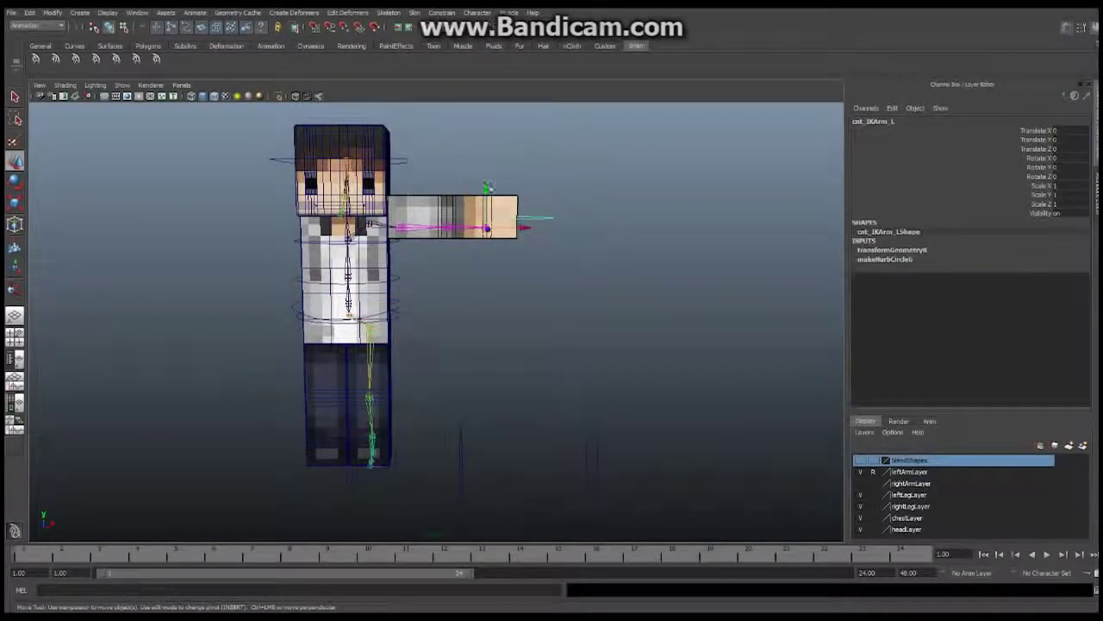
{"action": "left_click_drag", "start_coordinate": [487, 188], "coordinate": [452, 276]}
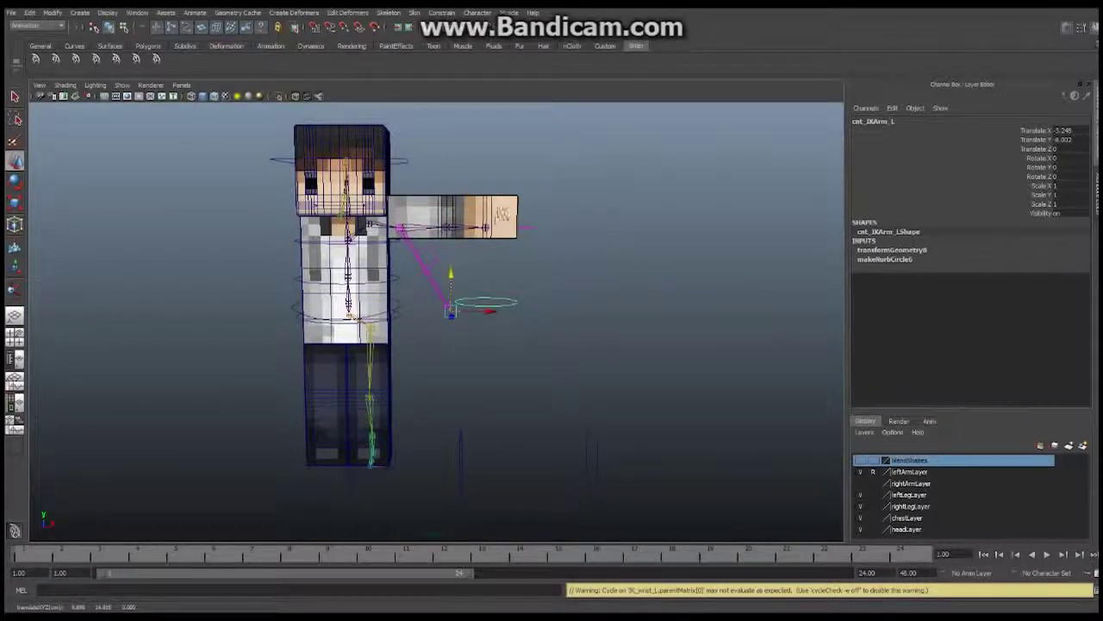
{"action": "left_click", "coordinate": [529, 228]}
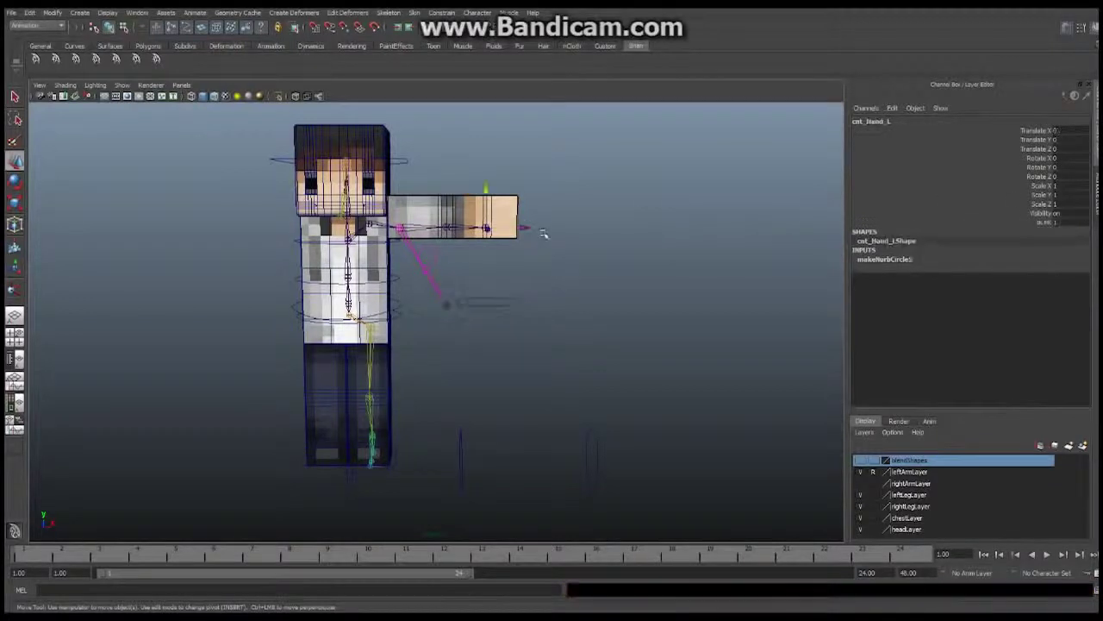
{"action": "left_click", "coordinate": [1043, 221]}
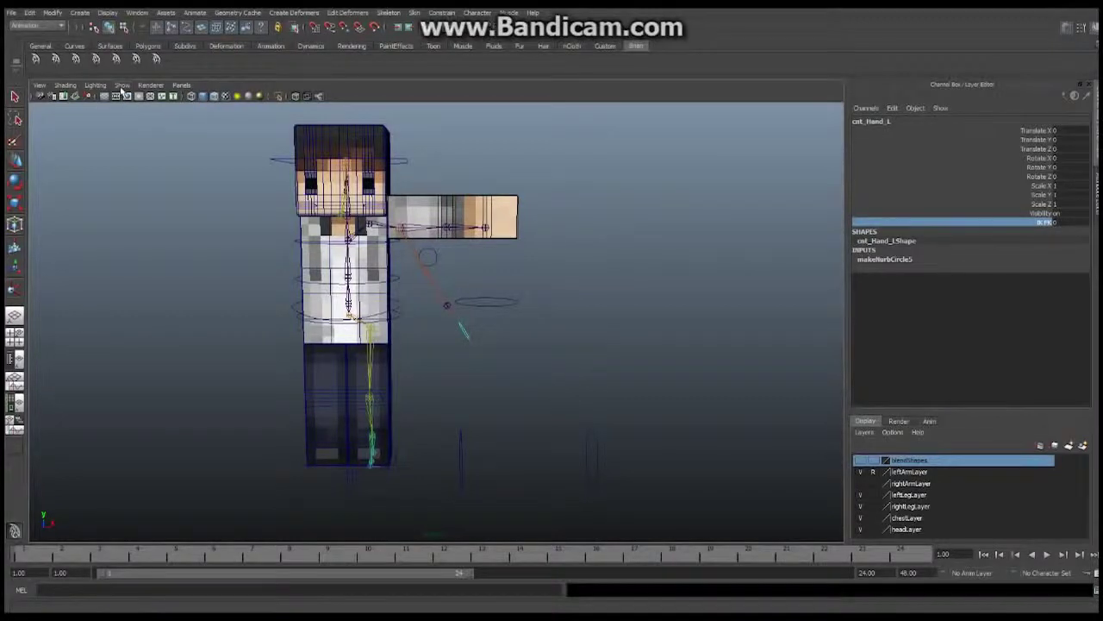
Hide polygons in the viewport and reveal the shoulder, elbow and wrist control groups in the Outliner.
{"action": "left_click", "coordinate": [122, 86]}
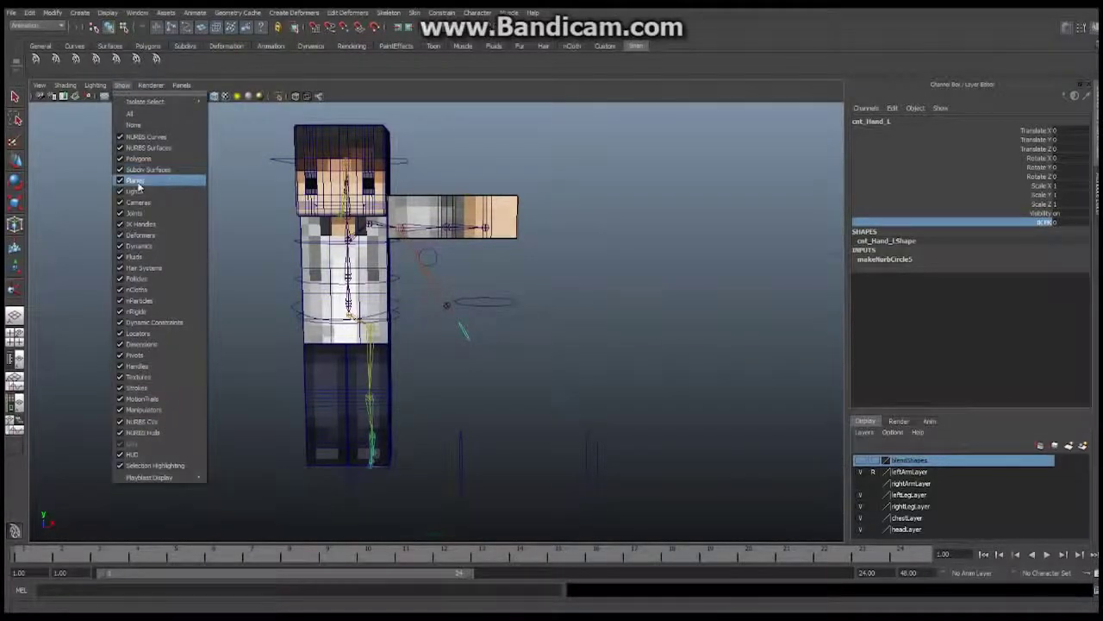
{"action": "left_click", "coordinate": [138, 160]}
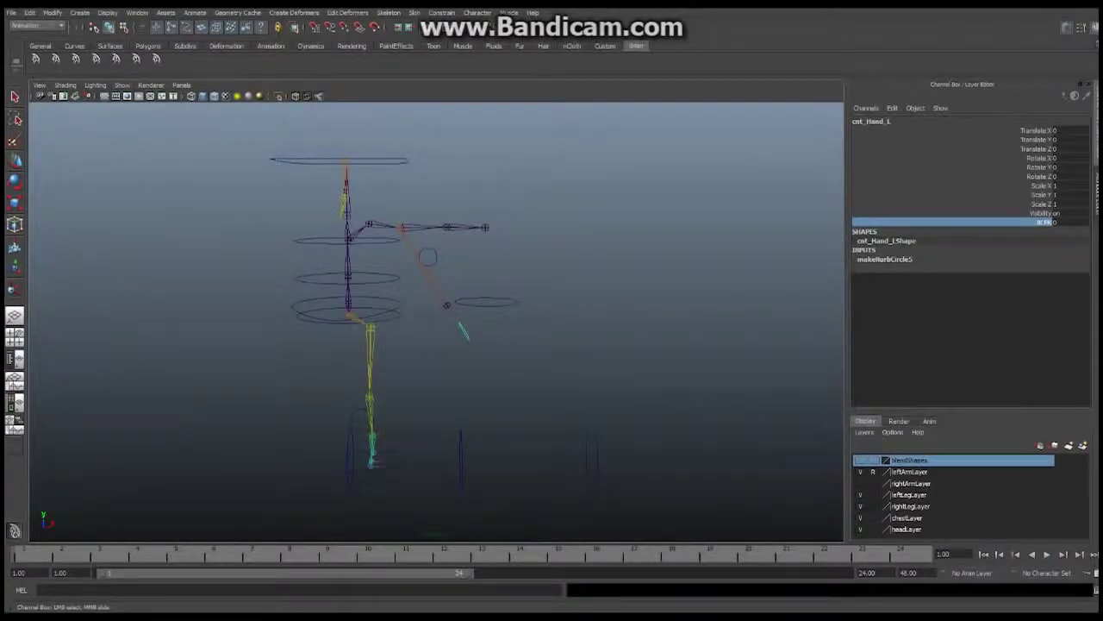
{"action": "key", "text": "alt+Tab"}
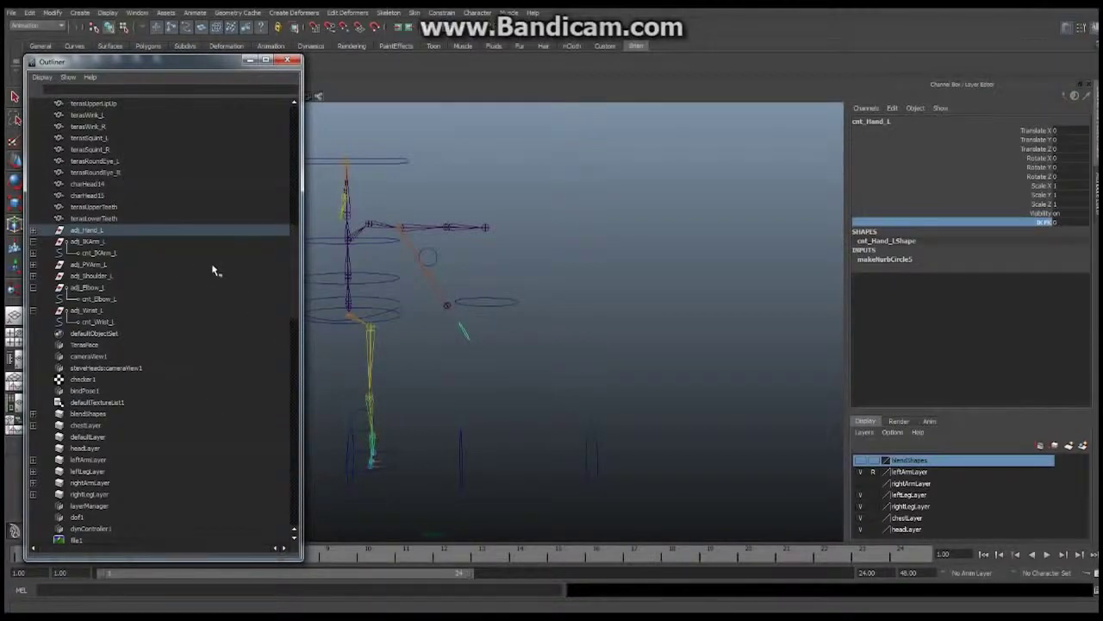
{"action": "left_click", "coordinate": [33, 231]}
{"action": "left_click", "coordinate": [34, 231]}
{"action": "left_click", "coordinate": [460, 452]}
{"action": "key", "text": "w"}
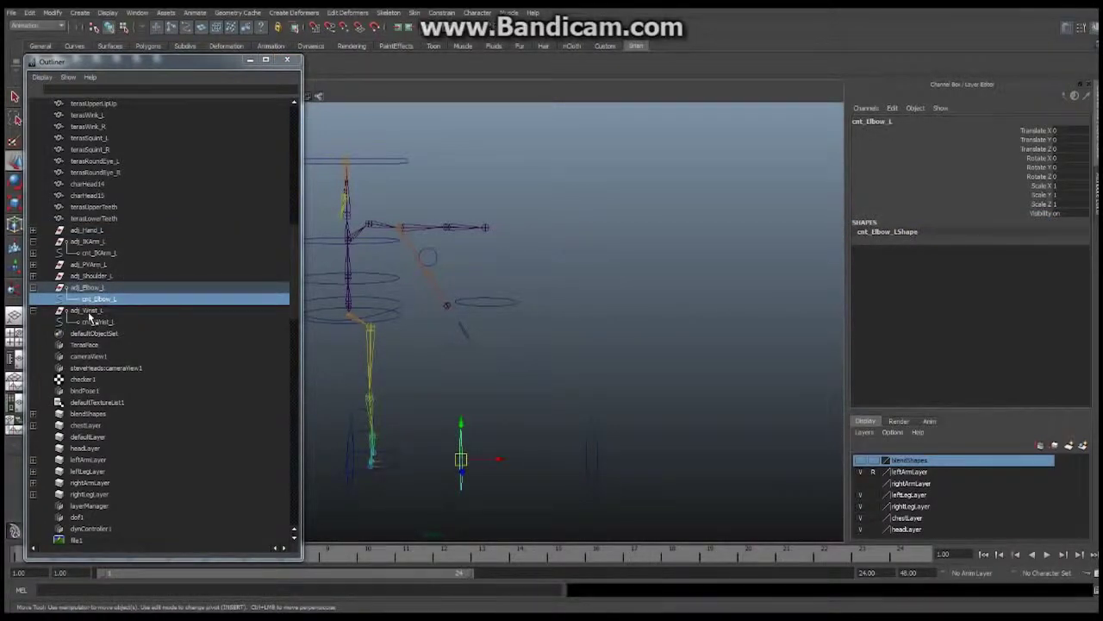
{"action": "left_click", "coordinate": [32, 276]}
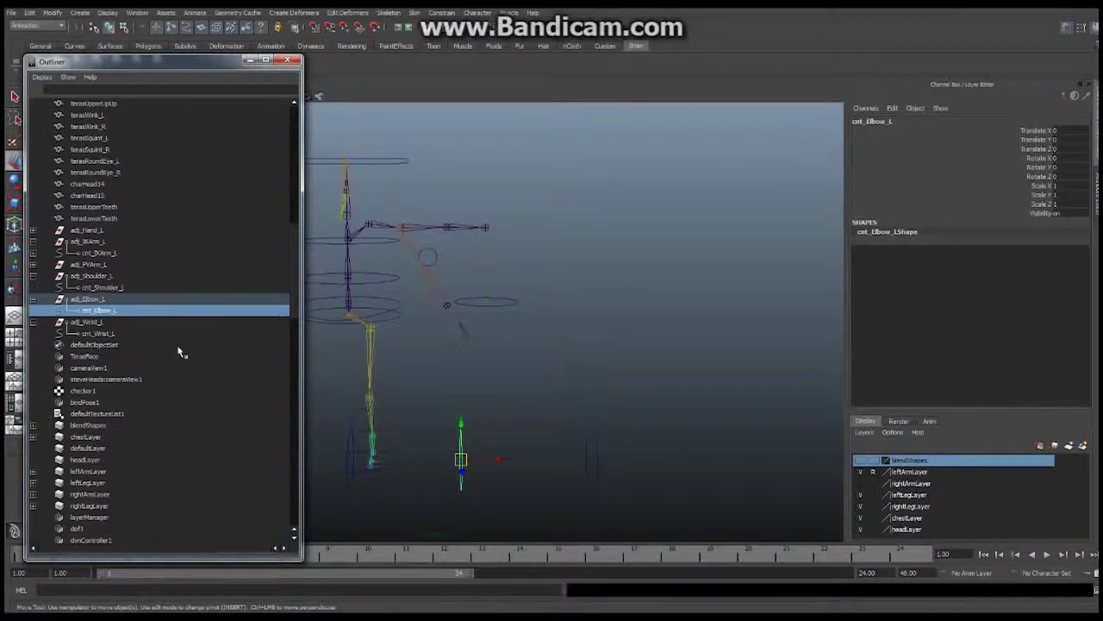
Snap the adj_Shoulder_L, adj_Elbow_L and adj_Wrist_L groups onto the straight left arm's shoulder, elbow and wrist joints, and close the Outliner.
{"action": "left_click", "coordinate": [95, 277]}
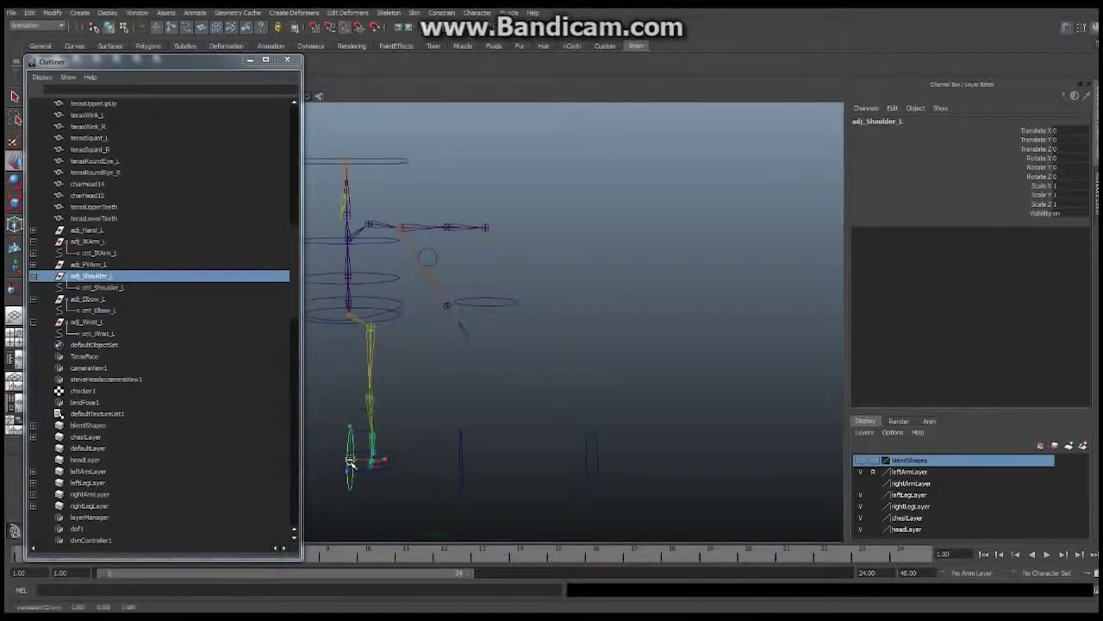
{"action": "left_click_drag", "start_coordinate": [349, 461], "coordinate": [399, 231]}
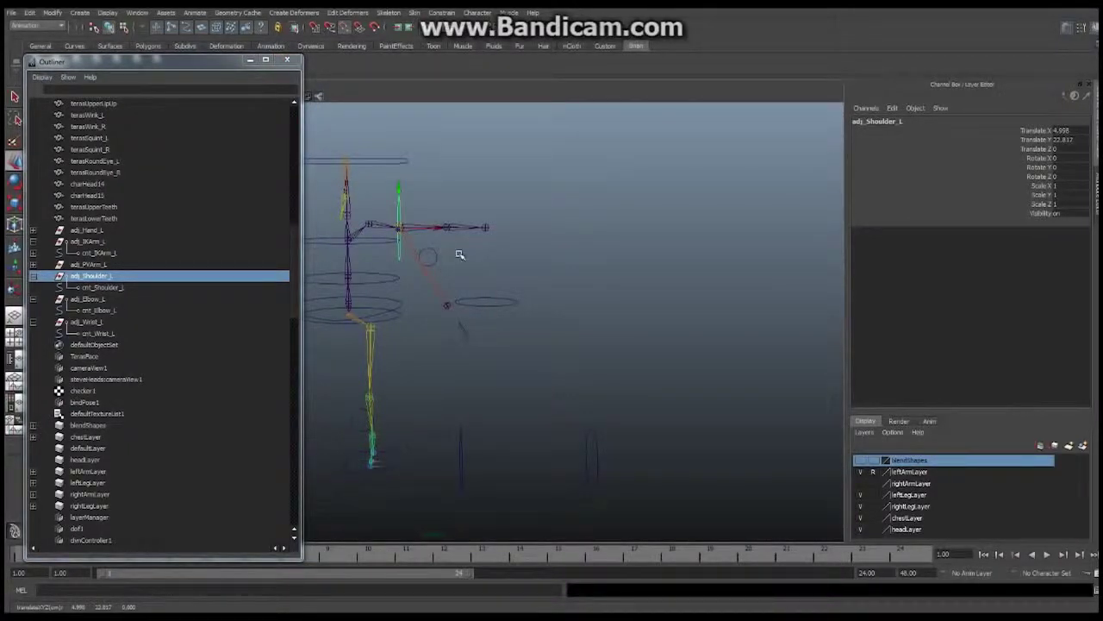
{"action": "left_click", "coordinate": [91, 299]}
{"action": "left_click_drag", "start_coordinate": [457, 457], "coordinate": [458, 244]}
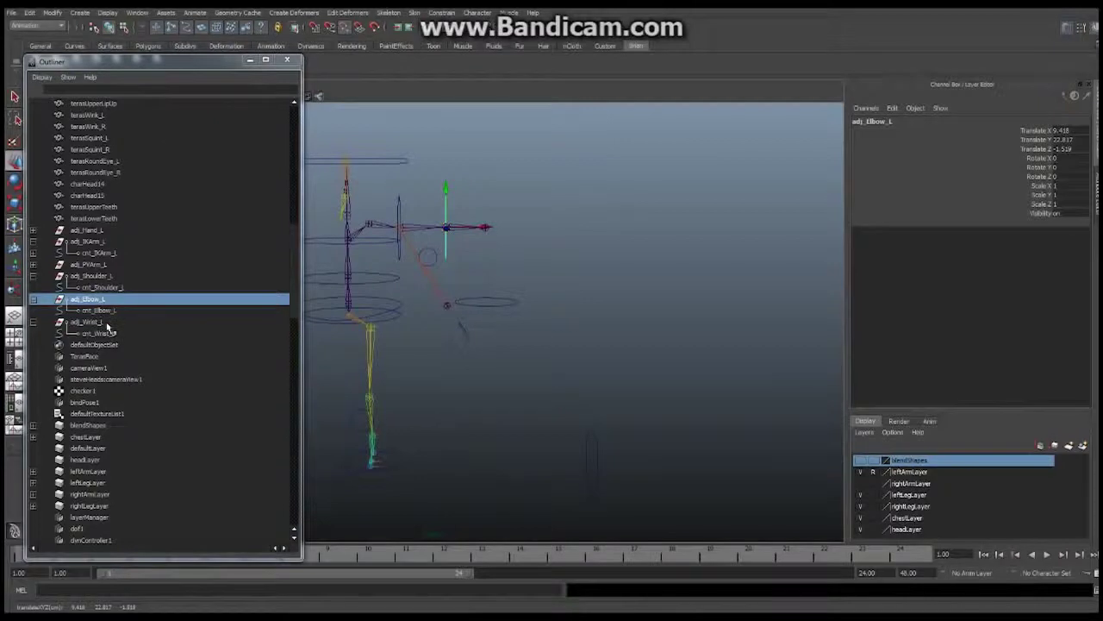
{"action": "left_click", "coordinate": [89, 322]}
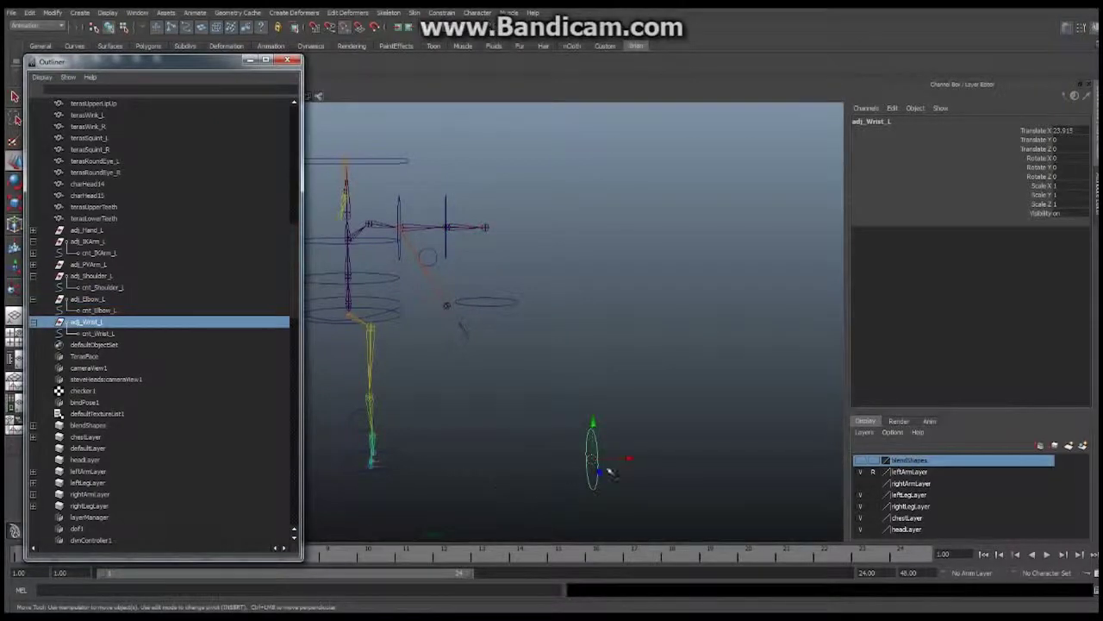
{"action": "left_click_drag", "start_coordinate": [591, 460], "coordinate": [508, 258]}
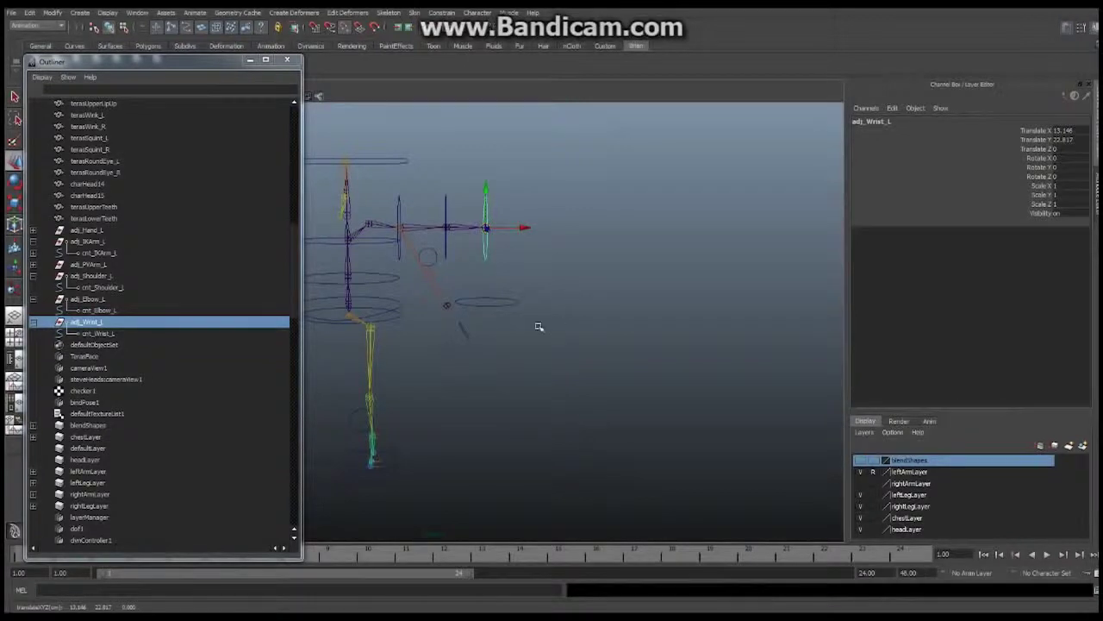
{"action": "left_click", "coordinate": [287, 59]}
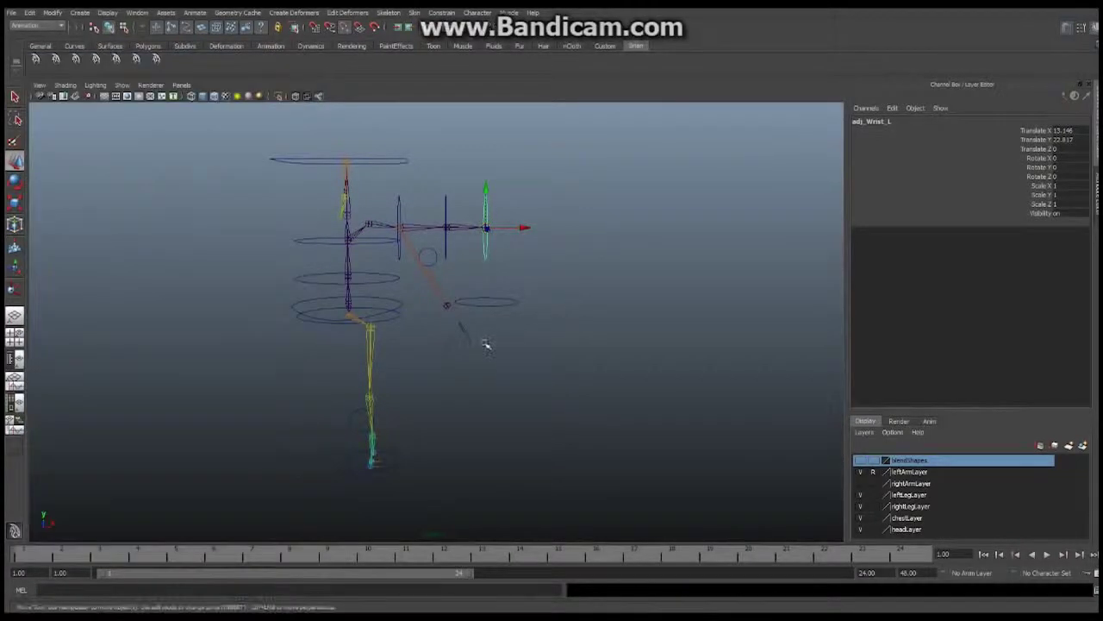
Show polygons in the viewport again and hide the IK handles and joints.
{"action": "left_click_drag", "start_coordinate": [497, 368], "coordinate": [485, 265], "text": "alt"}
{"action": "middle_click_drag", "start_coordinate": [488, 266], "coordinate": [512, 337], "text": "alt"}
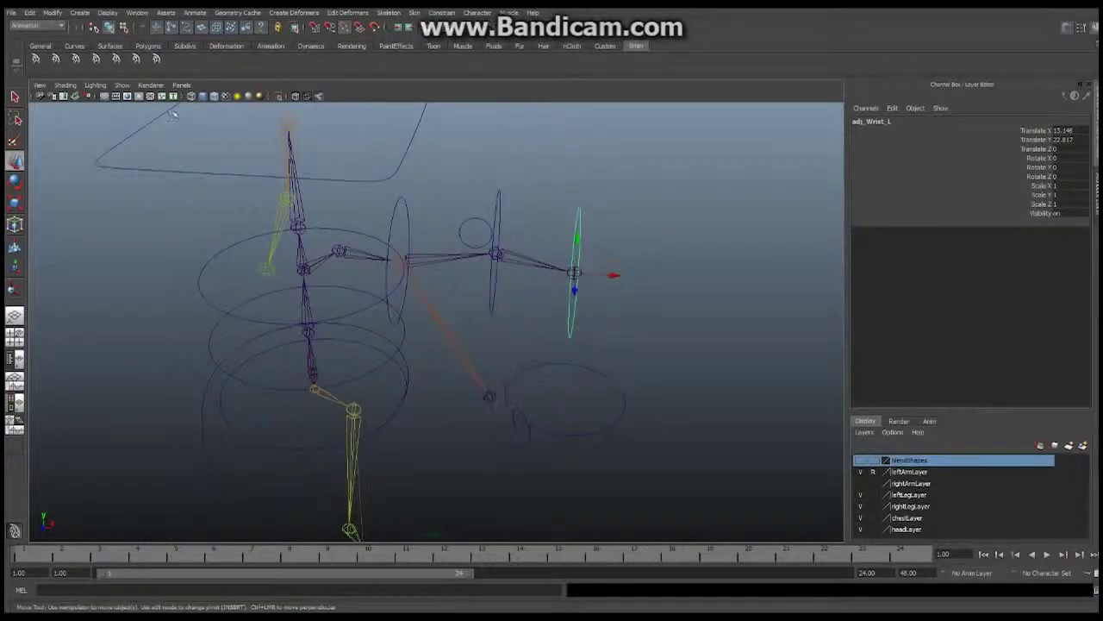
{"action": "left_click", "coordinate": [123, 86]}
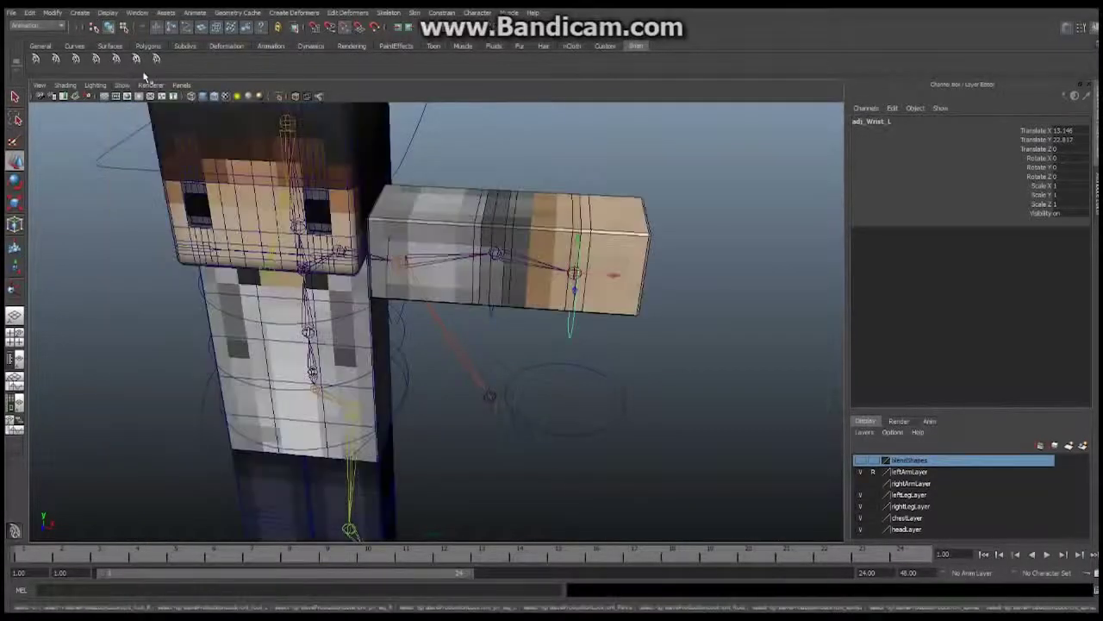
{"action": "left_click", "coordinate": [139, 158]}
{"action": "left_click", "coordinate": [122, 85]}
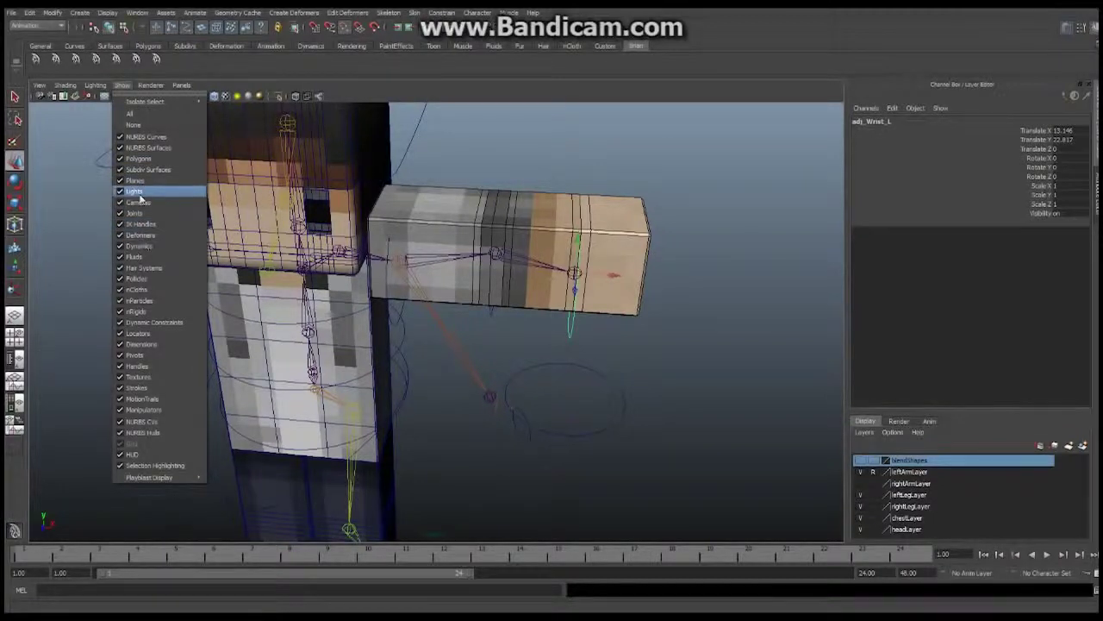
{"action": "left_click", "coordinate": [142, 224]}
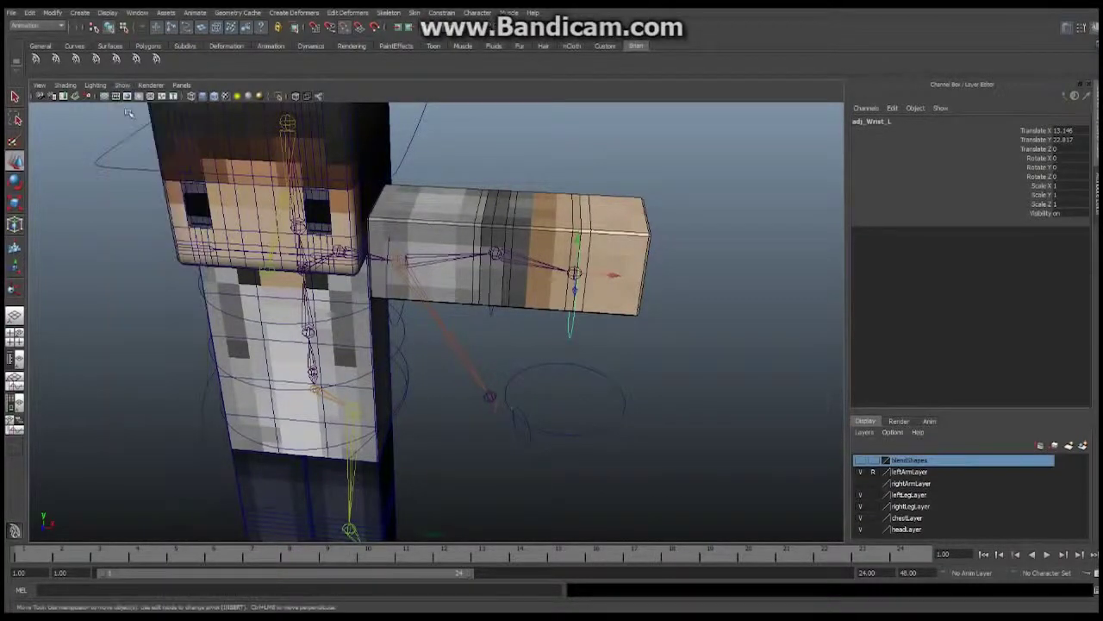
{"action": "left_click", "coordinate": [122, 84]}
{"action": "left_click", "coordinate": [135, 213]}
{"action": "left_click_drag", "start_coordinate": [578, 270], "coordinate": [423, 322], "text": "alt"}
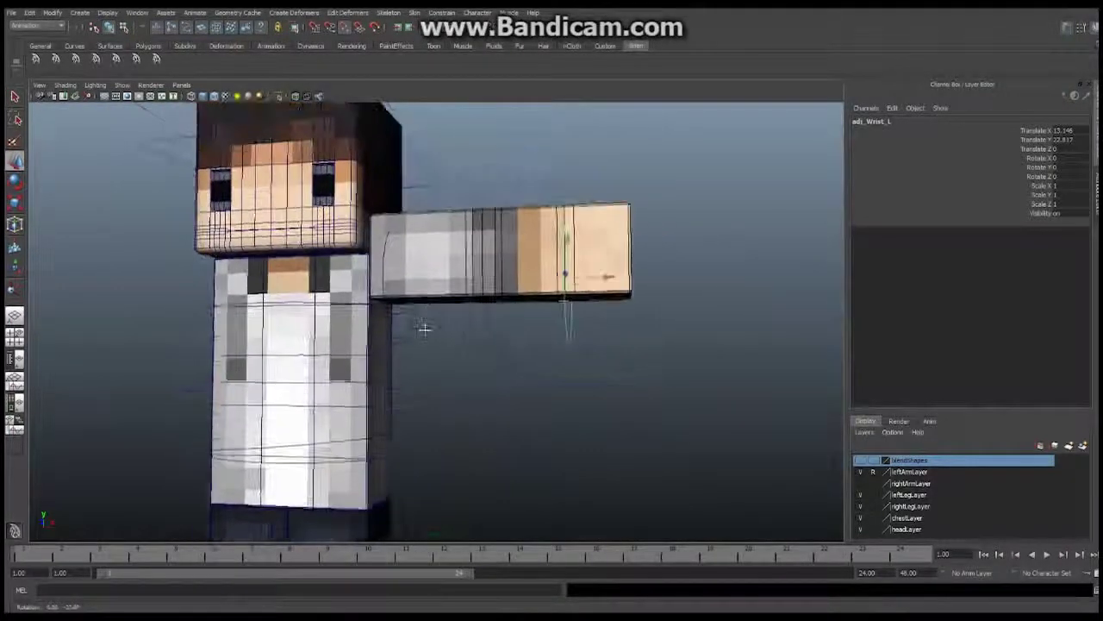
Raise the control vertices of the cnt_Shoulder_L circle so that it surrounds the left arm at the shoulder.
{"action": "left_click_drag", "start_coordinate": [382, 271], "coordinate": [420, 278], "text": "alt"}
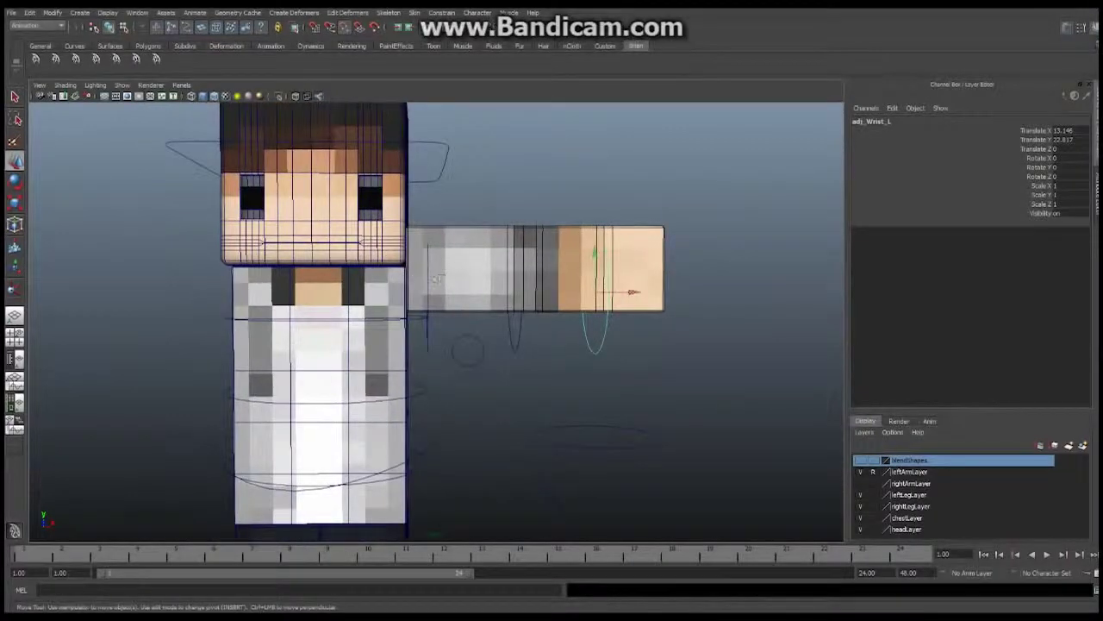
{"action": "left_click", "coordinate": [429, 276]}
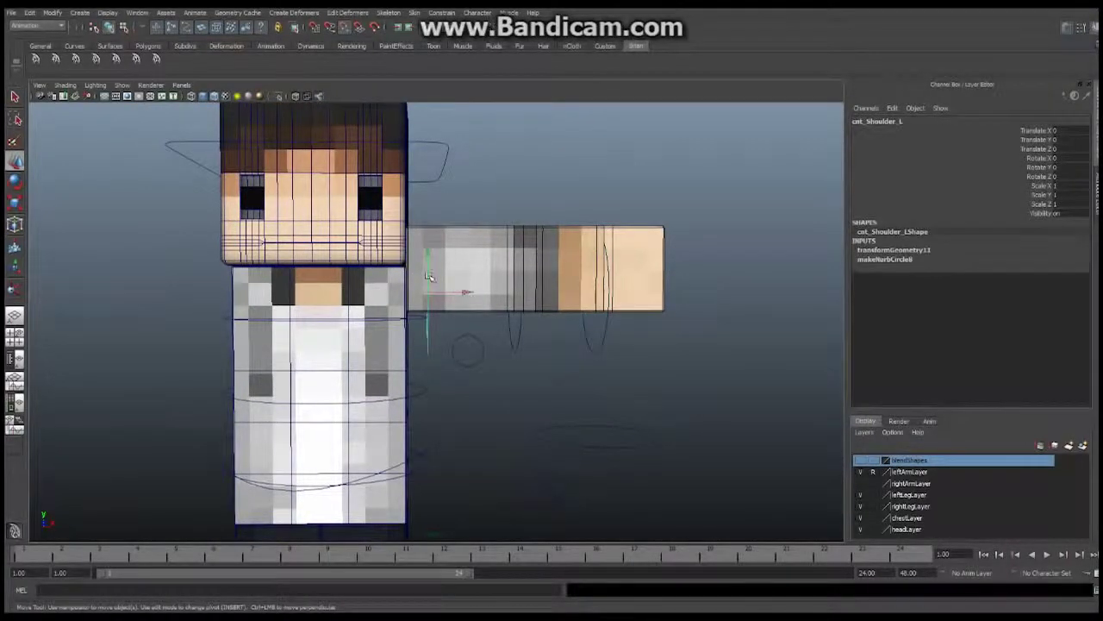
{"action": "right_click", "coordinate": [428, 276]}
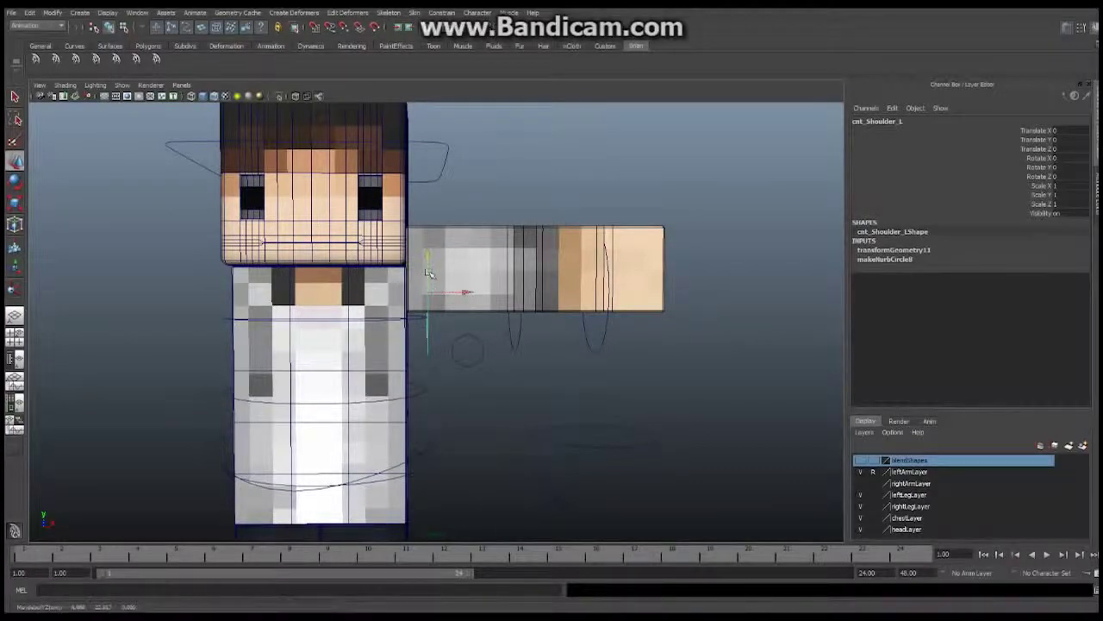
{"action": "right_click", "coordinate": [429, 274]}
{"action": "left_click", "coordinate": [415, 274]}
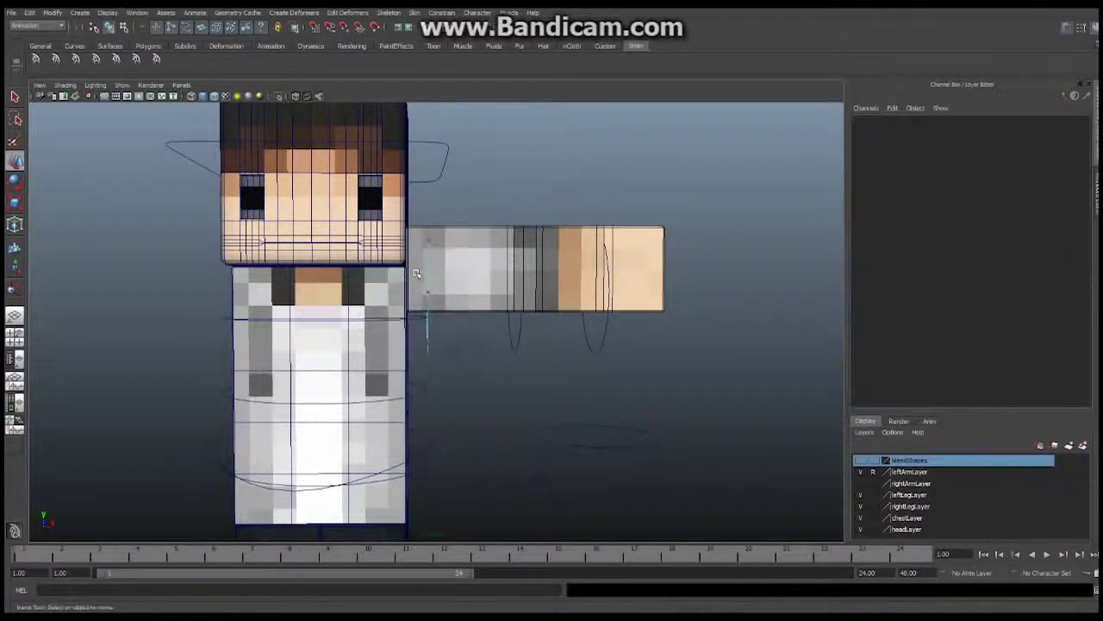
{"action": "left_click_drag", "start_coordinate": [445, 347], "coordinate": [446, 365]}
{"action": "left_click_drag", "start_coordinate": [426, 324], "coordinate": [483, 340], "text": "alt"}
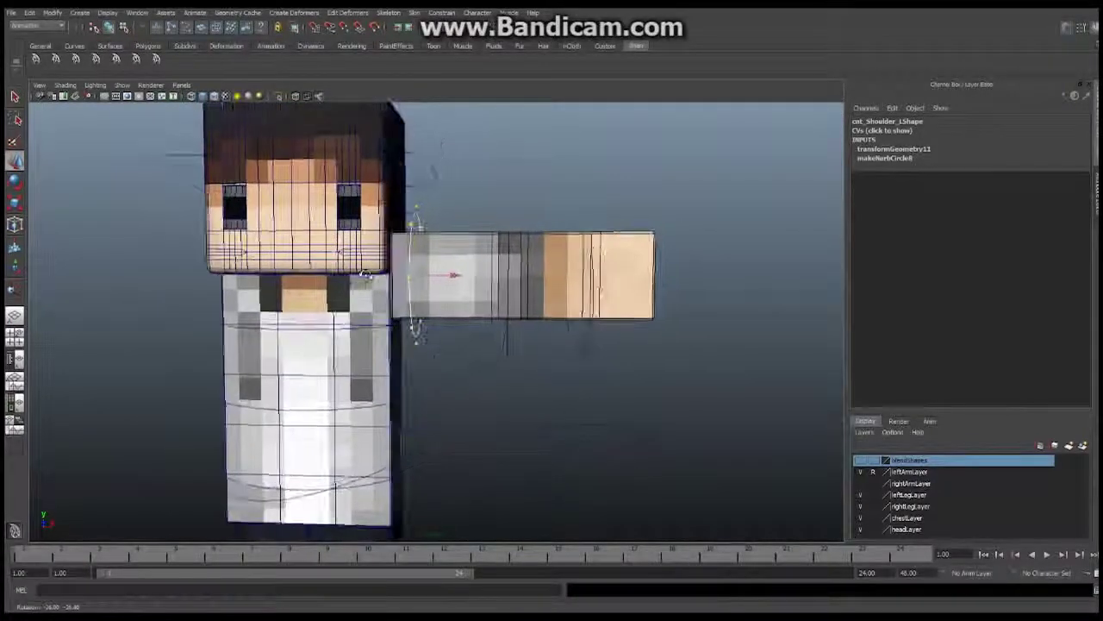
Move all control vertices of cnt_Elbow_L up so that the circle is centred around the left elbow.
{"action": "key", "text": "w"}
{"action": "left_click", "coordinate": [506, 337]}
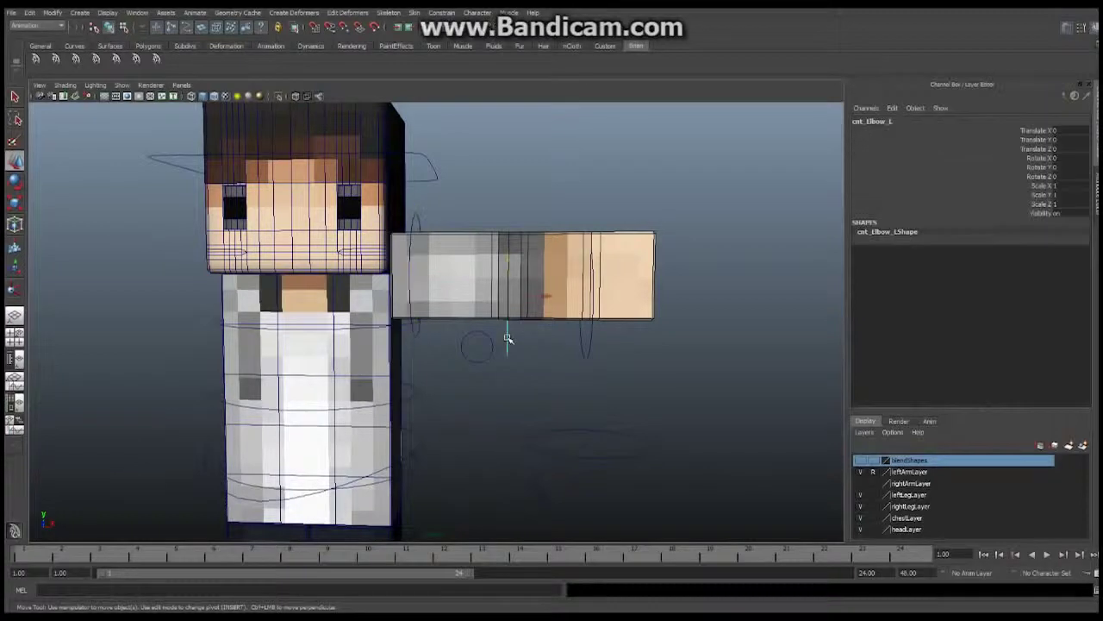
{"action": "right_click_drag", "start_coordinate": [506, 337], "coordinate": [473, 338]}
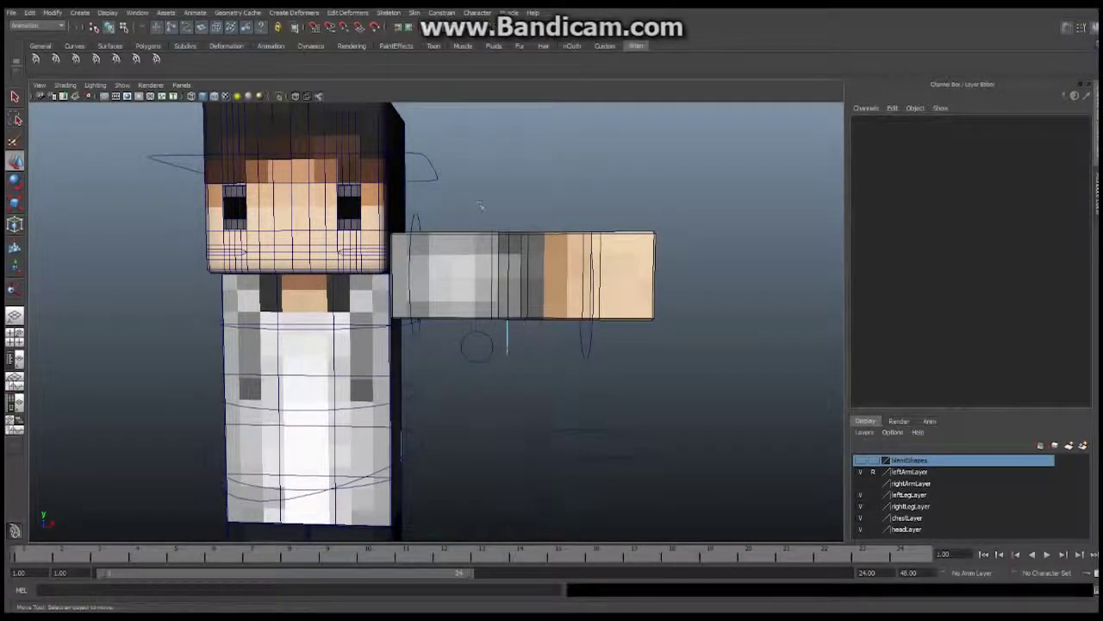
{"action": "left_click_drag", "start_coordinate": [500, 216], "coordinate": [530, 376]}
{"action": "left_click_drag", "start_coordinate": [530, 376], "coordinate": [382, 377], "text": "alt"}
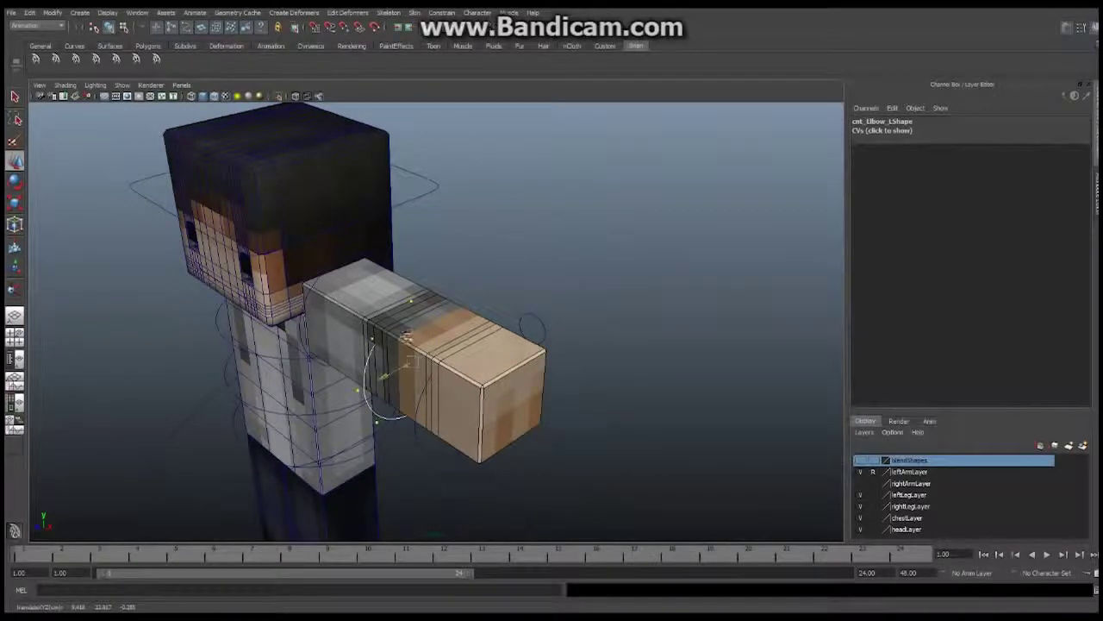
{"action": "left_click_drag", "start_coordinate": [411, 332], "coordinate": [413, 326]}
{"action": "left_click_drag", "start_coordinate": [378, 412], "coordinate": [308, 351]}
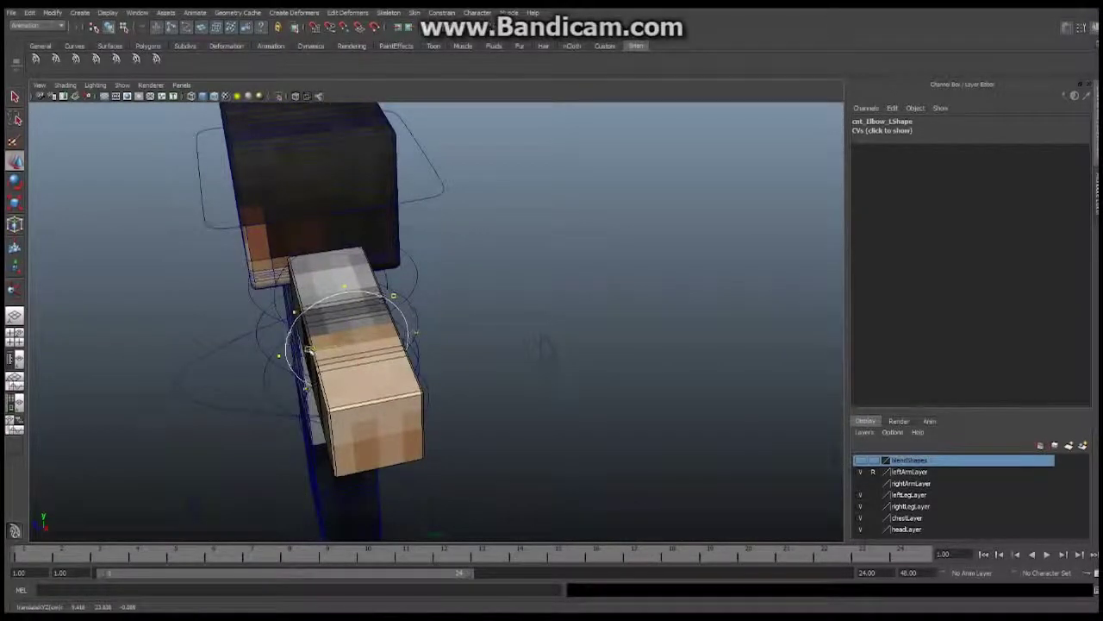
{"action": "left_click_drag", "start_coordinate": [309, 350], "coordinate": [587, 338], "text": "alt"}
Shift the control vertices of cnt_Wrist_L so that the circle surrounds the left wrist evenly.
{"action": "left_click", "coordinate": [584, 331]}
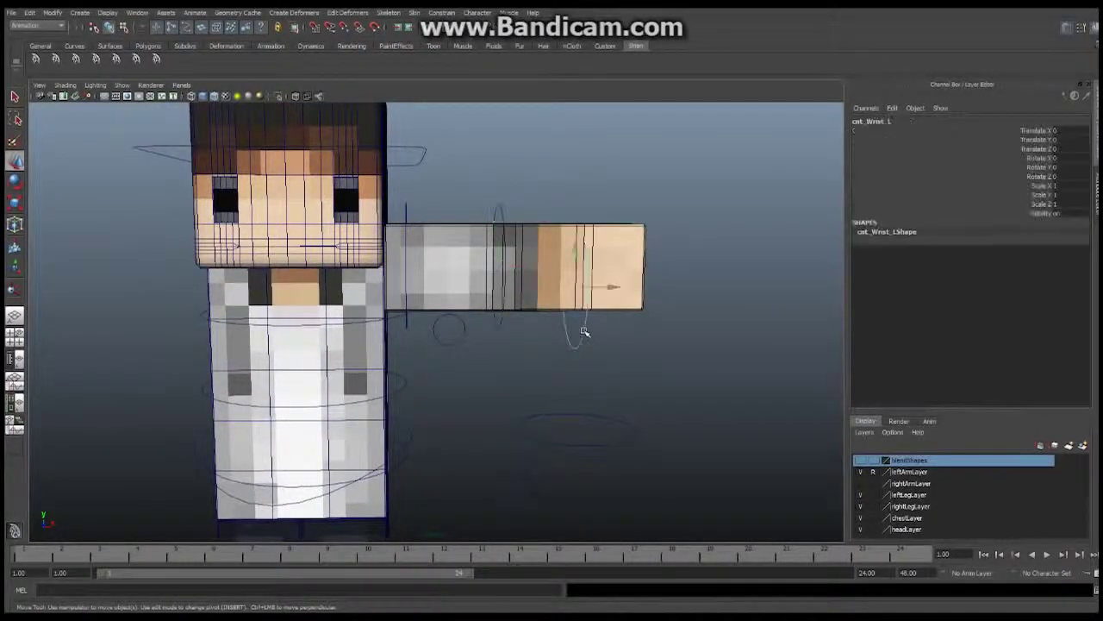
{"action": "right_click_drag", "start_coordinate": [584, 329], "coordinate": [543, 331]}
{"action": "left_click_drag", "start_coordinate": [593, 317], "coordinate": [567, 311], "text": "alt"}
{"action": "left_click", "coordinate": [550, 349]}
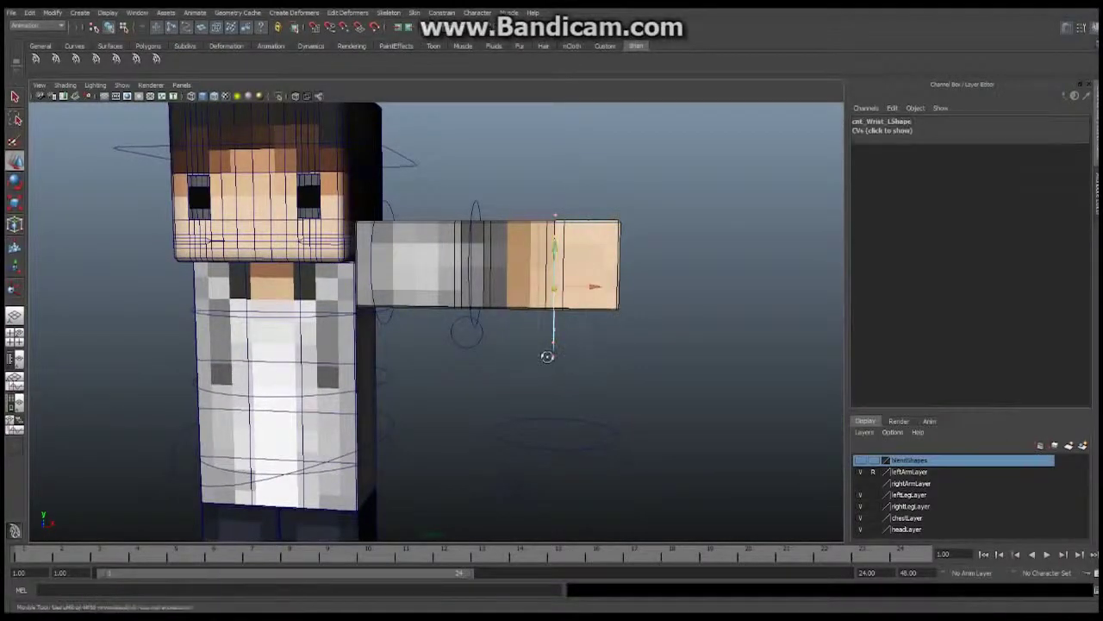
{"action": "mouse_move", "coordinate": [547, 352]}
{"action": "left_mouse_down", "text": "alt"}
{"action": "mouse_move", "coordinate": [441, 377]}
{"action": "mouse_move", "coordinate": [543, 347]}
{"action": "left_mouse_up", "text": "alt"}
{"action": "left_click_drag", "start_coordinate": [322, 312], "coordinate": [430, 287]}
{"action": "left_click_drag", "start_coordinate": [530, 337], "coordinate": [526, 326], "text": "alt"}
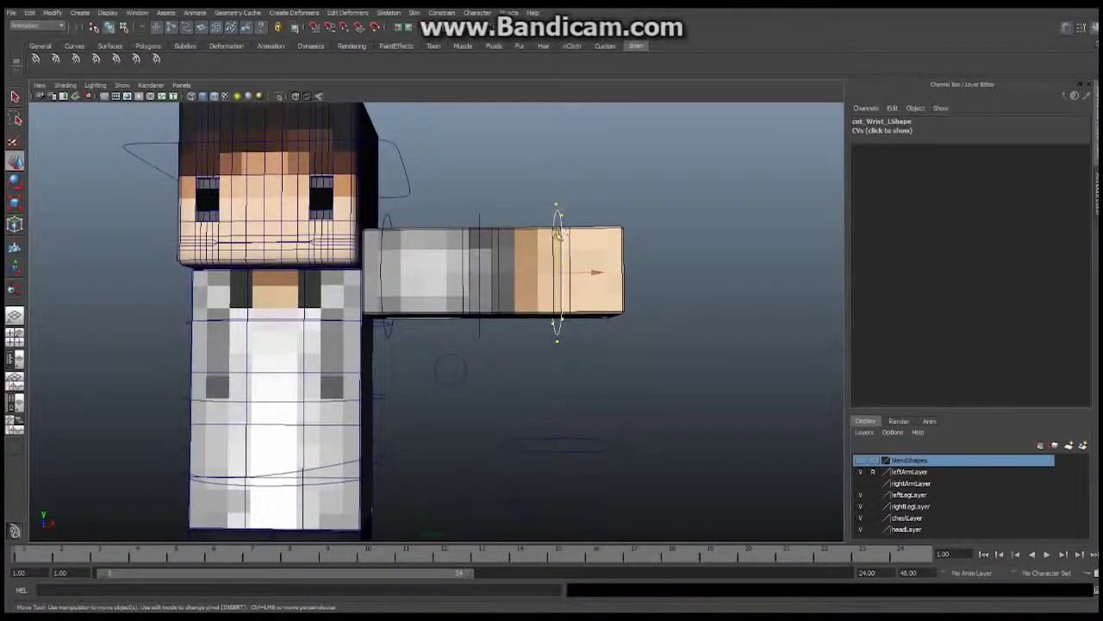
{"action": "left_click_drag", "start_coordinate": [559, 233], "coordinate": [502, 318]}
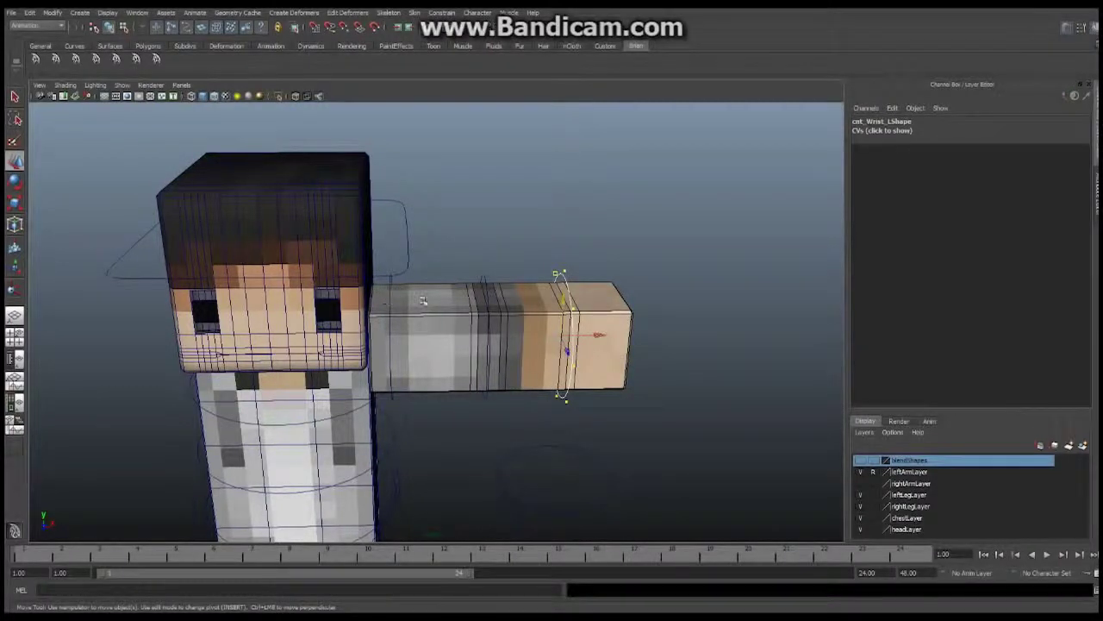
Select cnt_Elbow_L and examine the arm circles' alignment in the orthographic side view, ending back in perspective.
{"action": "left_click_drag", "start_coordinate": [517, 300], "coordinate": [297, 345], "text": "alt"}
{"action": "left_click", "coordinate": [355, 269]}
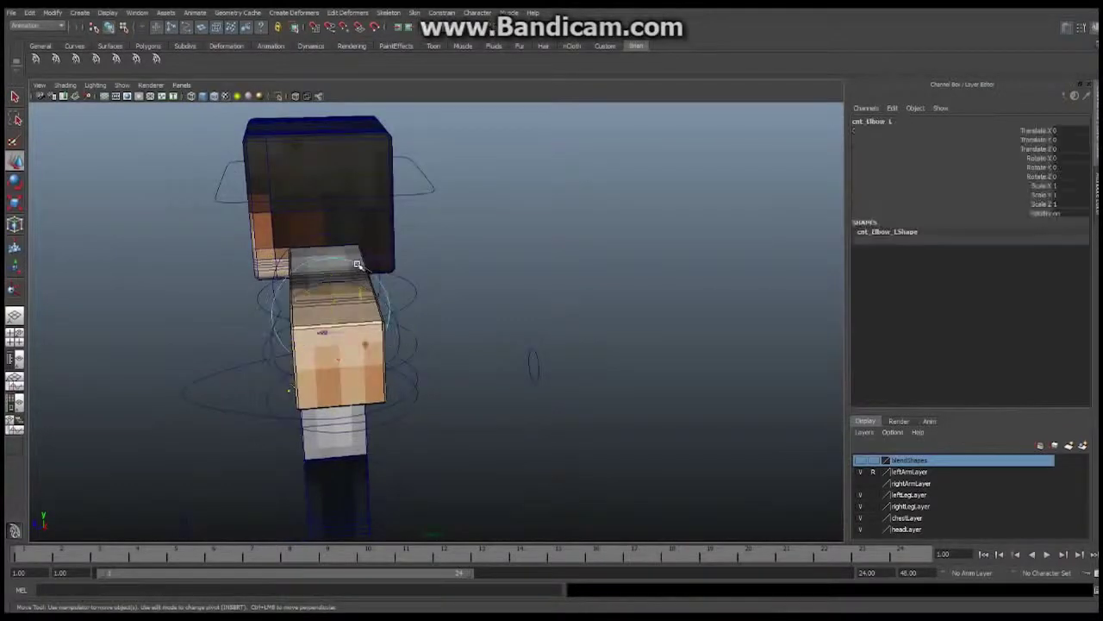
{"action": "left_click_drag", "start_coordinate": [355, 269], "coordinate": [340, 242], "text": "alt"}
{"action": "key", "text": "w"}
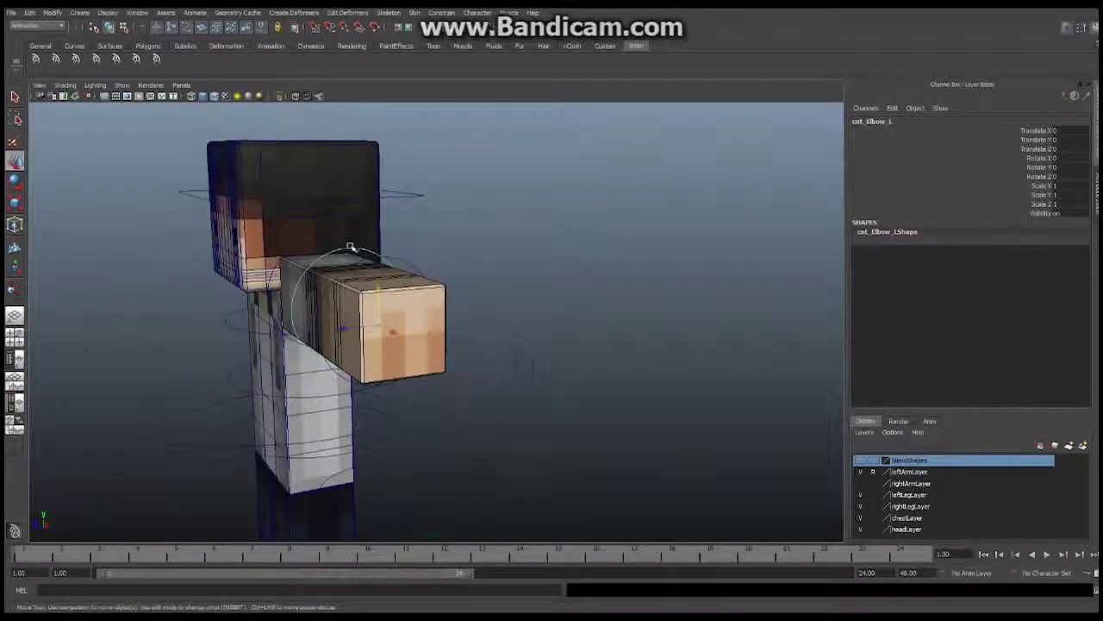
{"action": "left_click", "coordinate": [126, 86]}
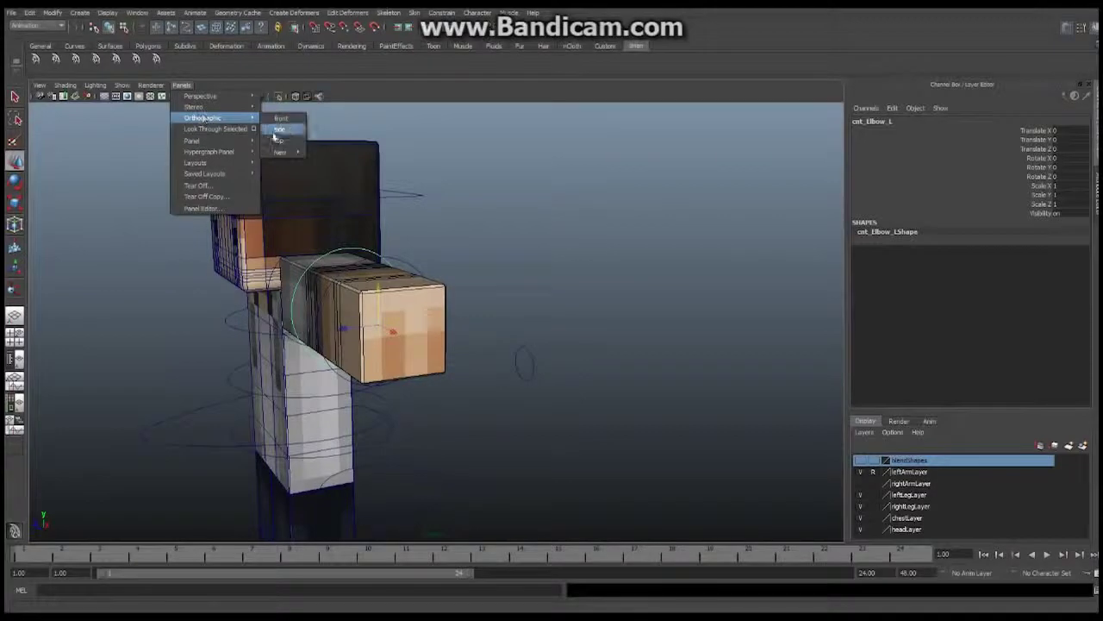
{"action": "left_click", "coordinate": [278, 139]}
{"action": "middle_click_drag", "start_coordinate": [493, 406], "coordinate": [476, 302], "text": "alt"}
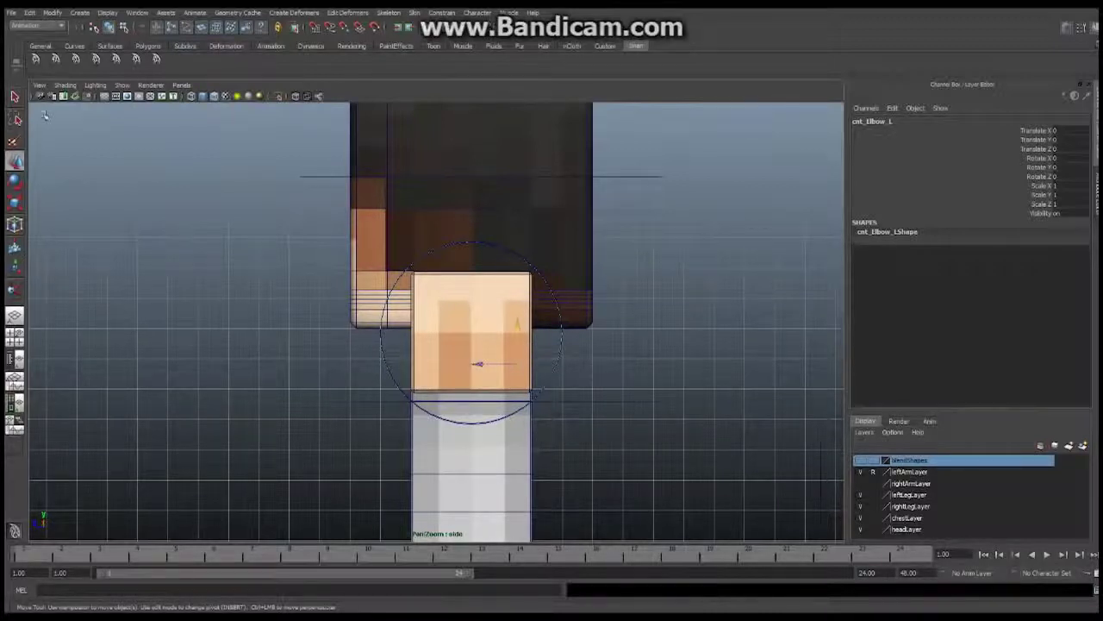
{"action": "left_click", "coordinate": [14, 316]}
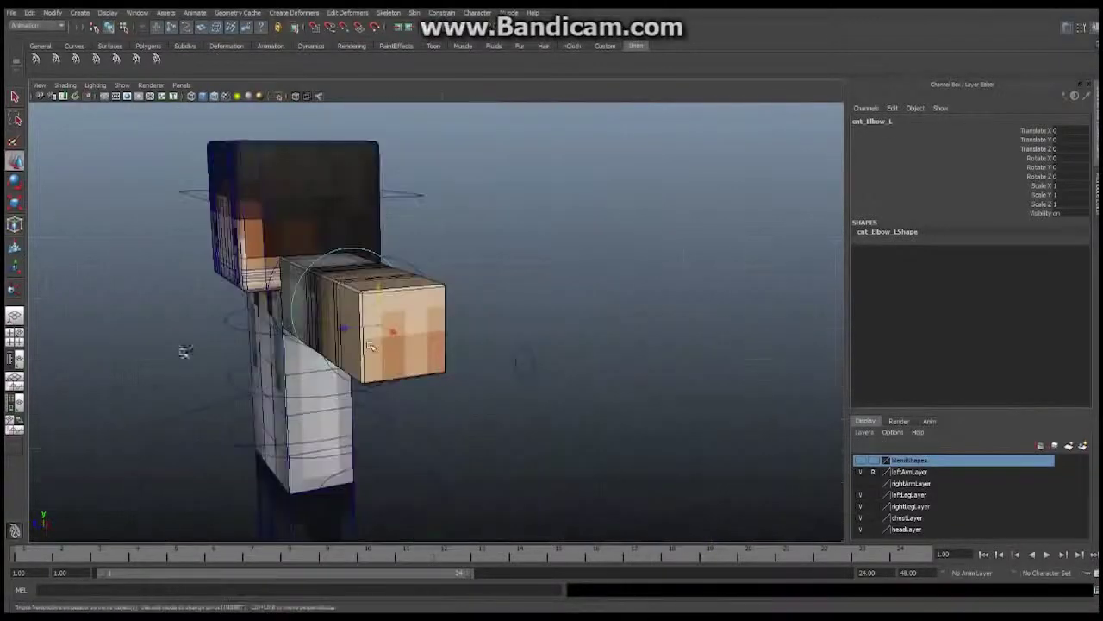
Select cnt_Shoulder_L, cnt_Elbow_L and cnt_Wrist_L in turn and examine how each circle fits around the arm.
{"action": "left_click_drag", "start_coordinate": [427, 330], "coordinate": [544, 293], "text": "alt"}
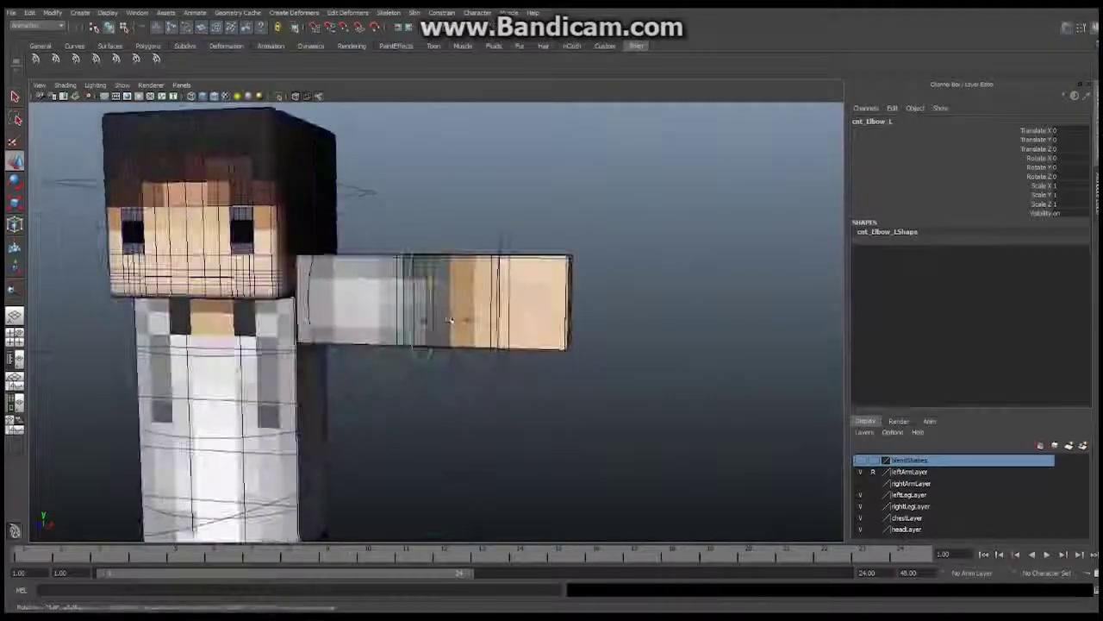
{"action": "left_click_drag", "start_coordinate": [413, 250], "coordinate": [436, 242], "text": "alt"}
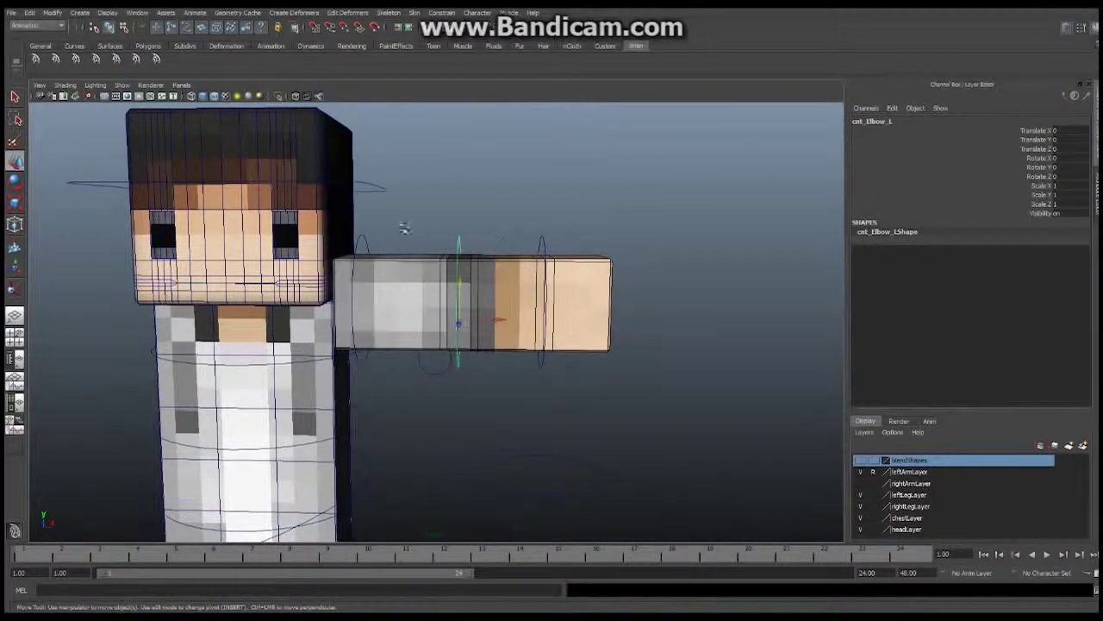
{"action": "left_click", "coordinate": [363, 243]}
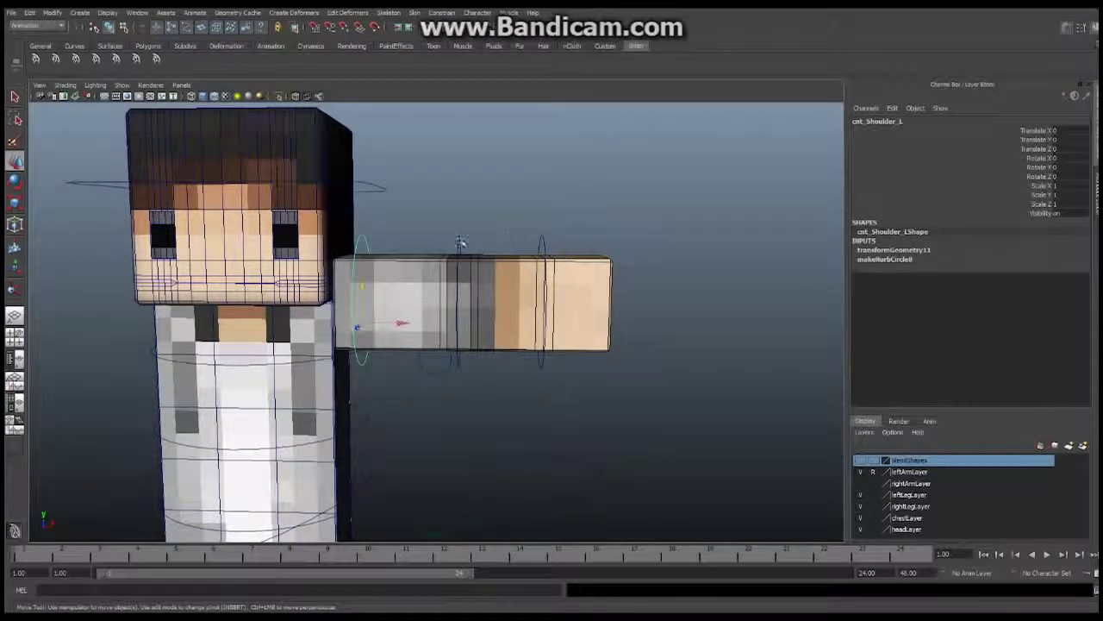
{"action": "left_click", "coordinate": [459, 241]}
{"action": "left_click", "coordinate": [541, 239]}
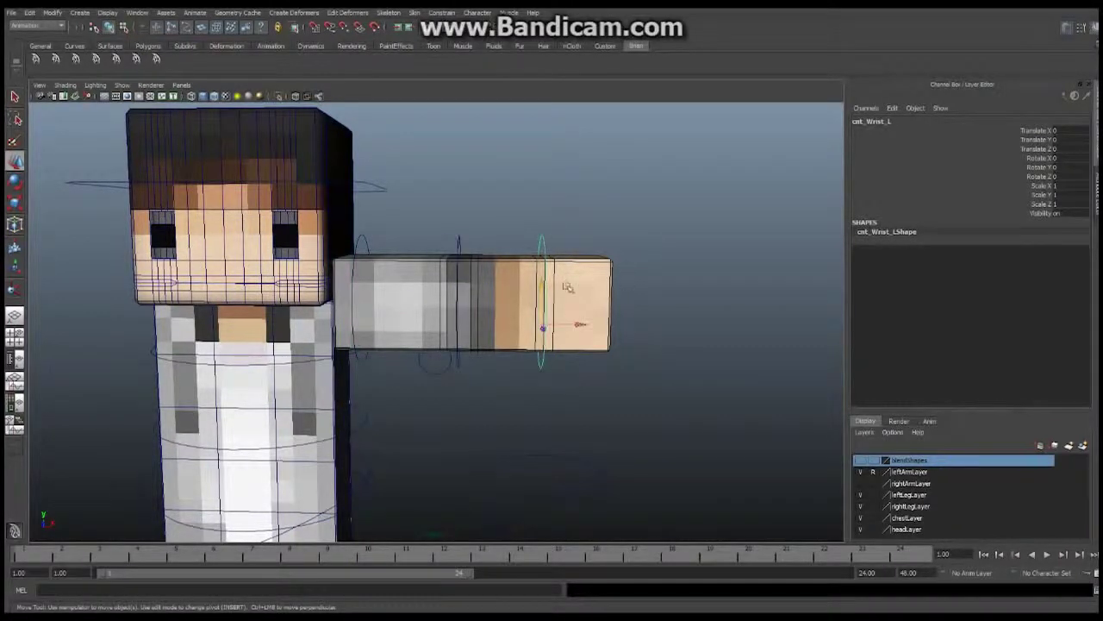
{"action": "left_click_drag", "start_coordinate": [567, 287], "coordinate": [466, 250], "text": "alt"}
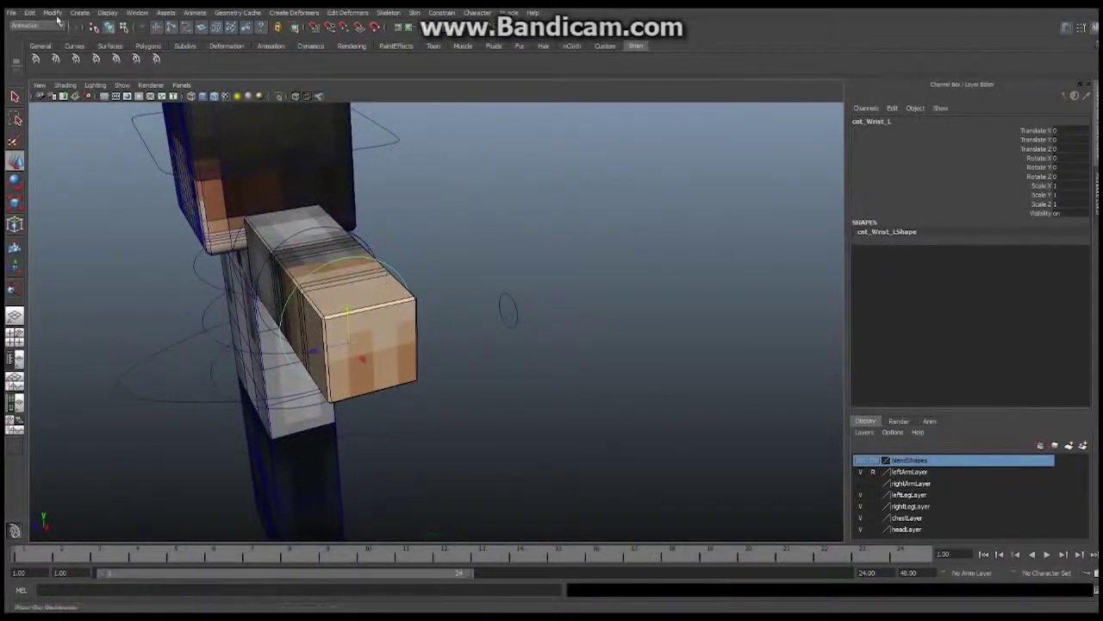
{"action": "left_click_drag", "start_coordinate": [432, 293], "coordinate": [492, 338], "text": "alt"}
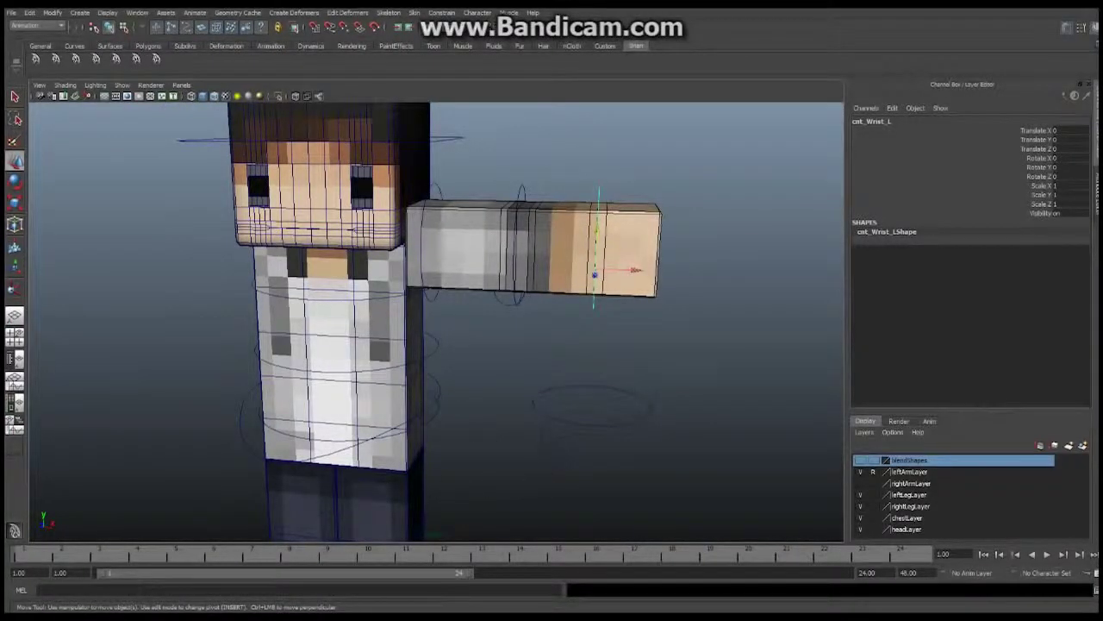
In the Outliner, parent adj_Wrist_L under cnt_Elbow_L and adj_Elbow_L under cnt_Shoulder_L.
{"action": "key", "text": "alt+Tab"}
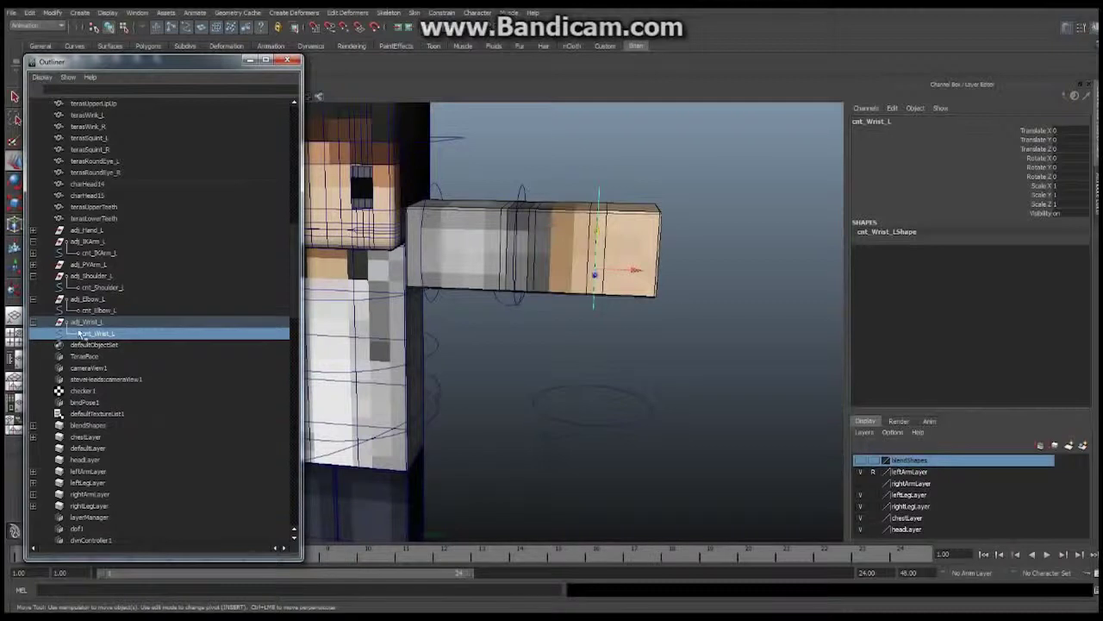
{"action": "left_click", "coordinate": [86, 322]}
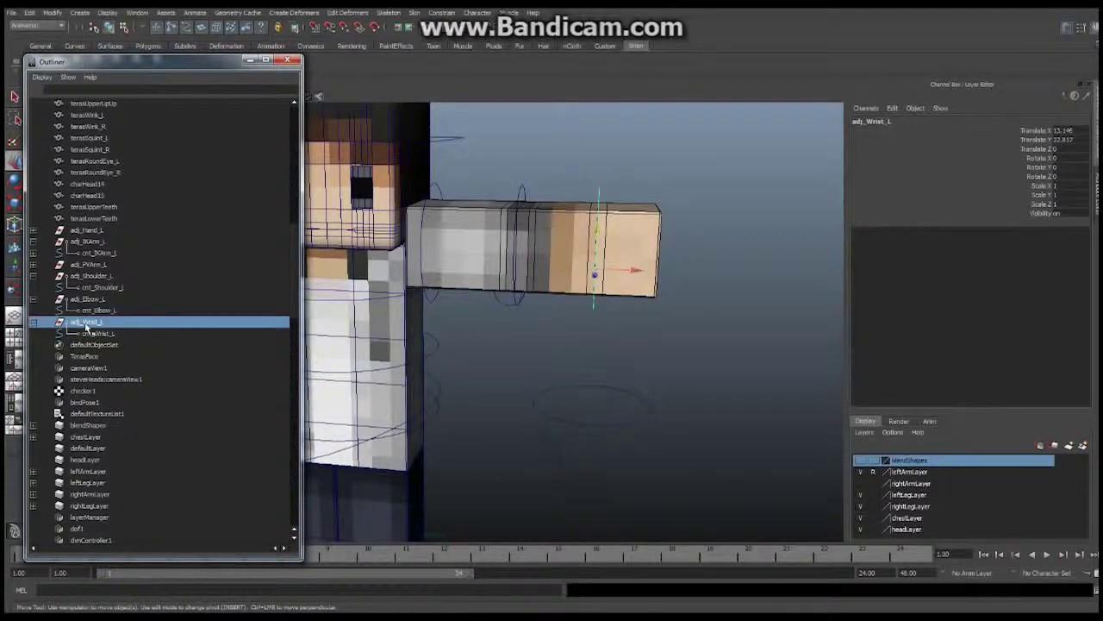
{"action": "middle_click_drag", "start_coordinate": [86, 325], "coordinate": [95, 310]}
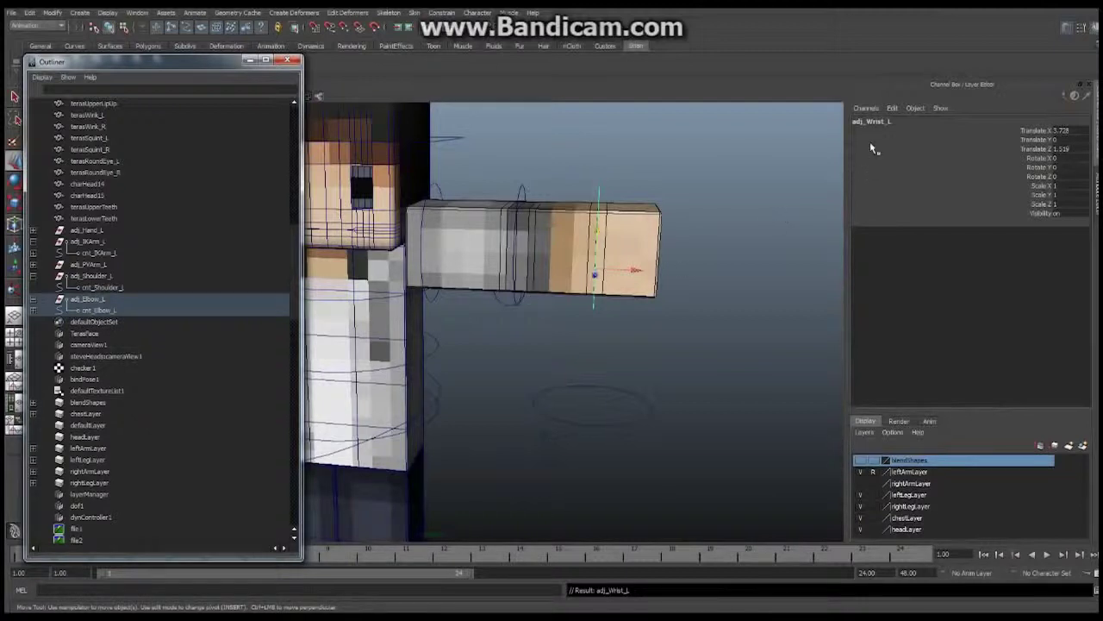
{"action": "left_click", "coordinate": [87, 302]}
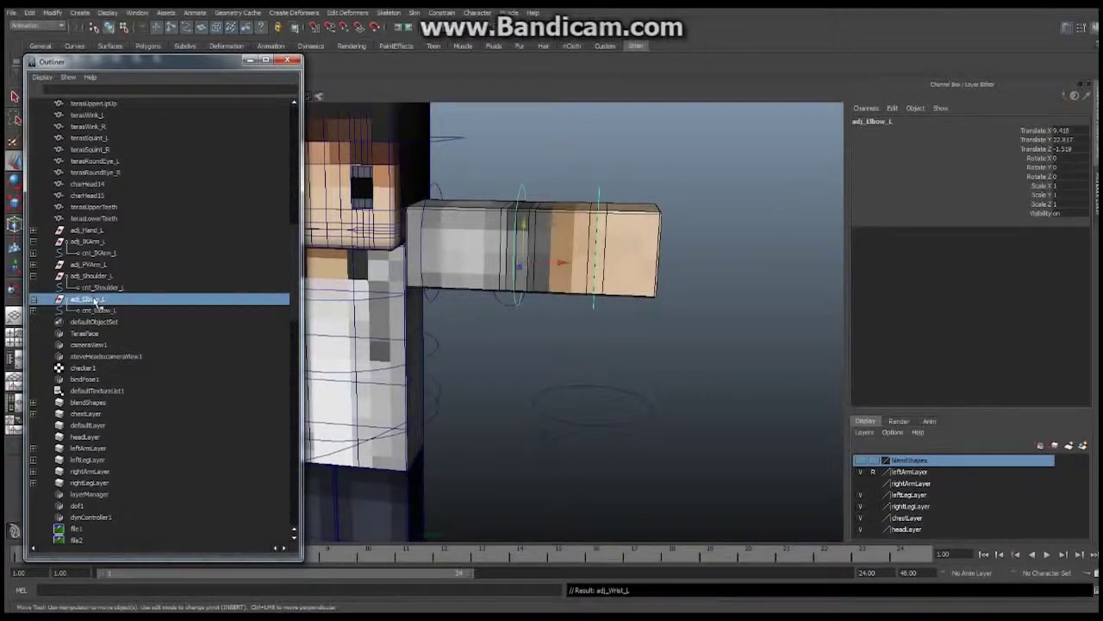
{"action": "middle_click_drag", "start_coordinate": [97, 301], "coordinate": [96, 287]}
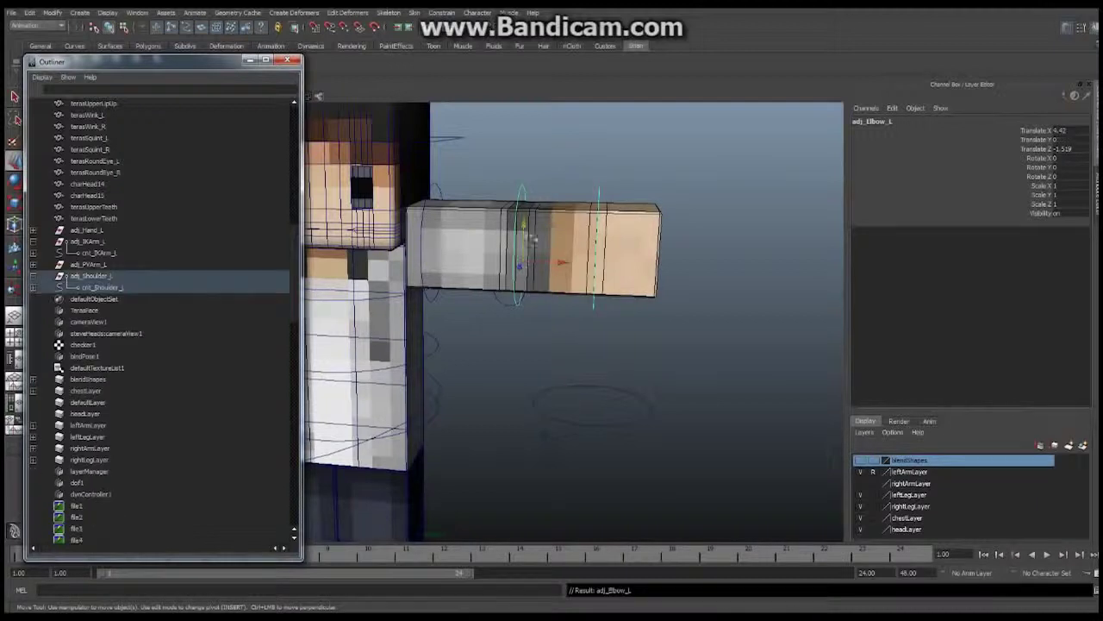
Check the FK control hierarchy by selecting the wrist, elbow and shoulder circles one after another.
{"action": "left_click", "coordinate": [597, 192]}
{"action": "left_click", "coordinate": [516, 180]}
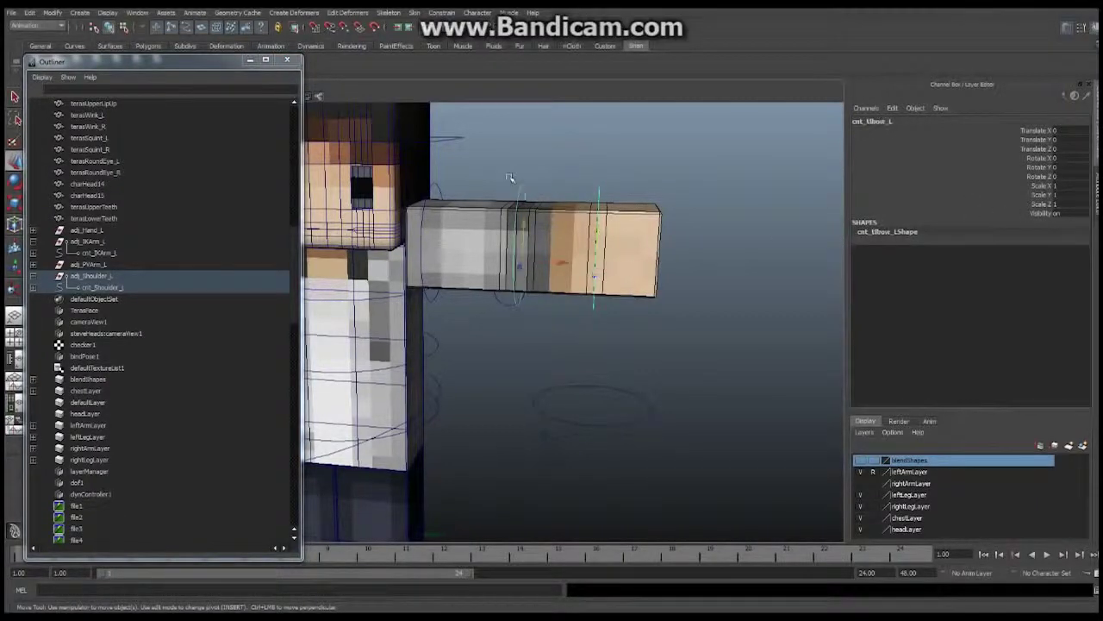
{"action": "left_click", "coordinate": [438, 189]}
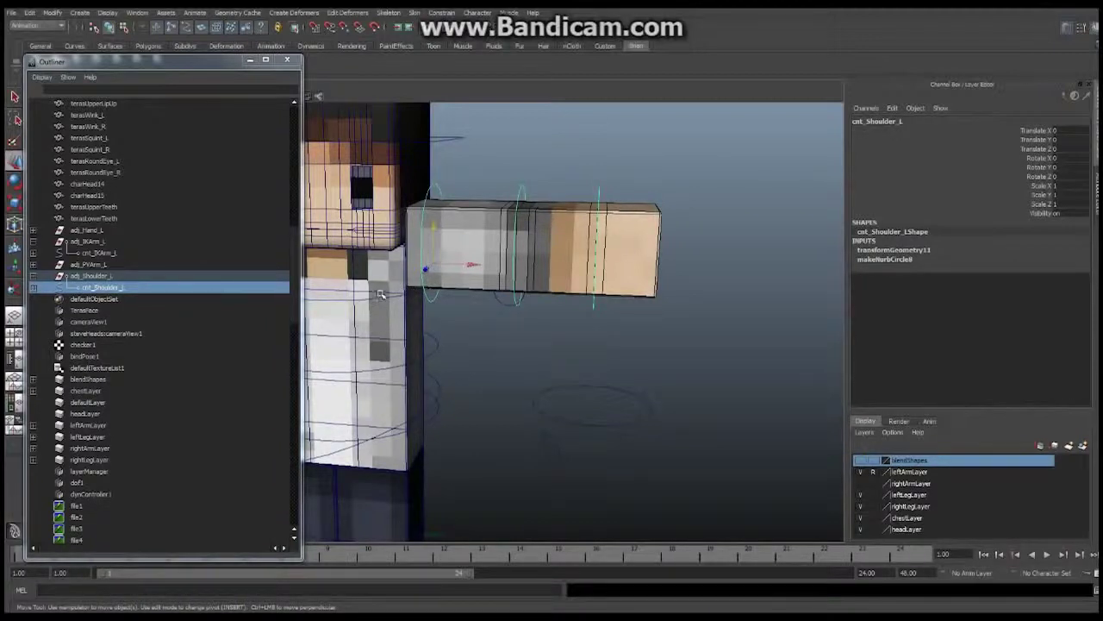
Identify the upper spine control in the viewport and expand the adj_Root hierarchy in the Outliner down to cnt_Spine2.
{"action": "left_click", "coordinate": [103, 277]}
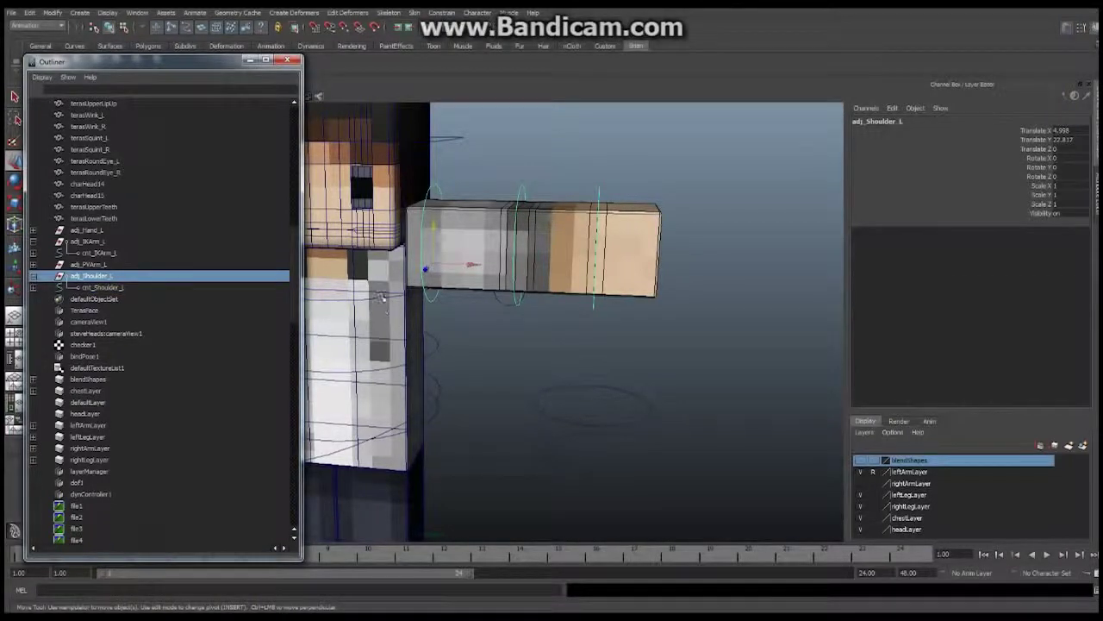
{"action": "left_click", "coordinate": [382, 297]}
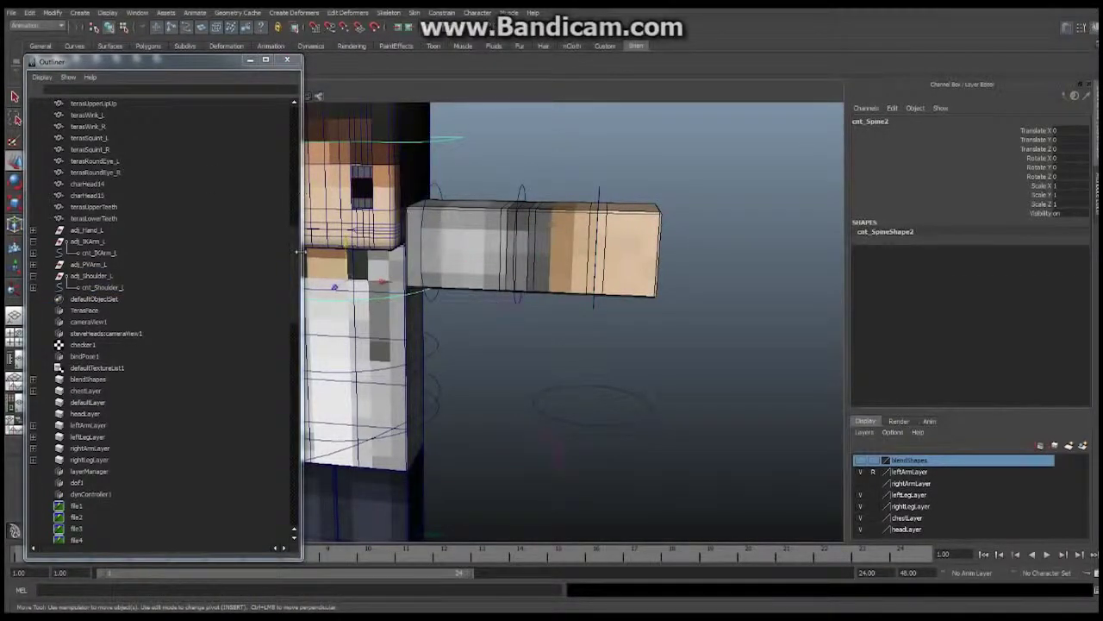
{"action": "scroll", "coordinate": [52, 181], "scroll_direction": "up", "scroll_amount": 6}
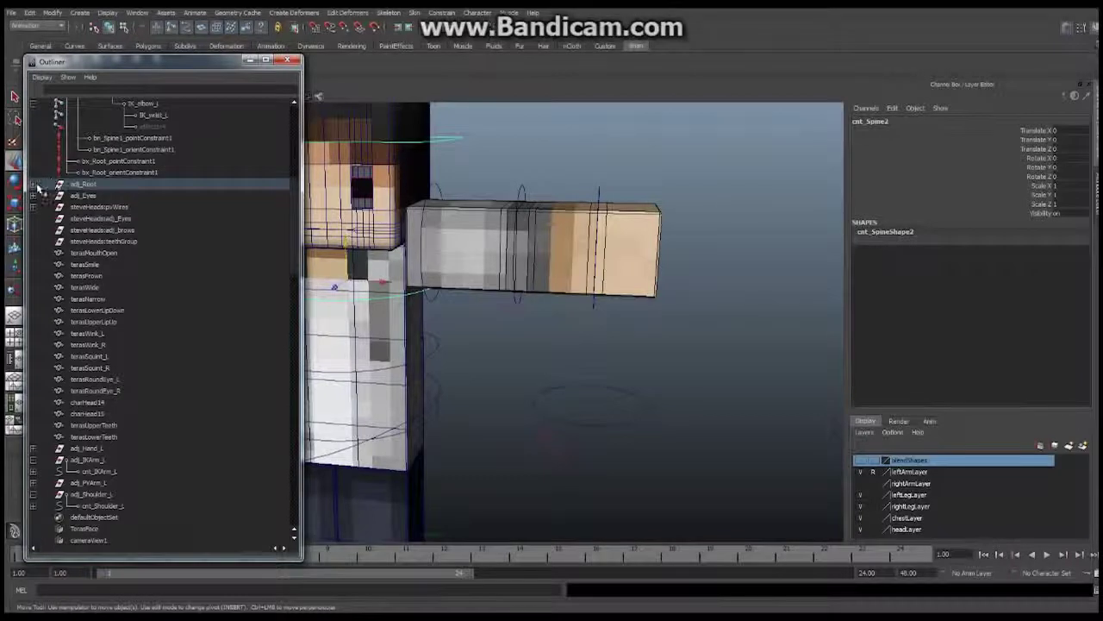
{"action": "left_click", "coordinate": [34, 184]}
{"action": "left_click", "coordinate": [45, 197]}
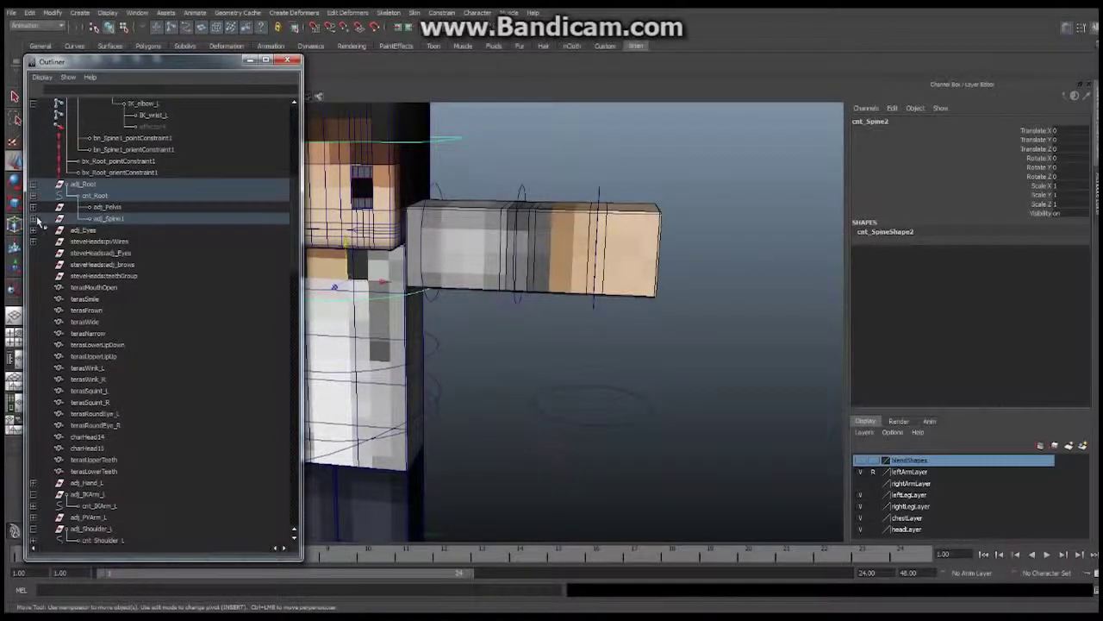
{"action": "left_click", "coordinate": [34, 219]}
{"action": "left_click", "coordinate": [34, 230]}
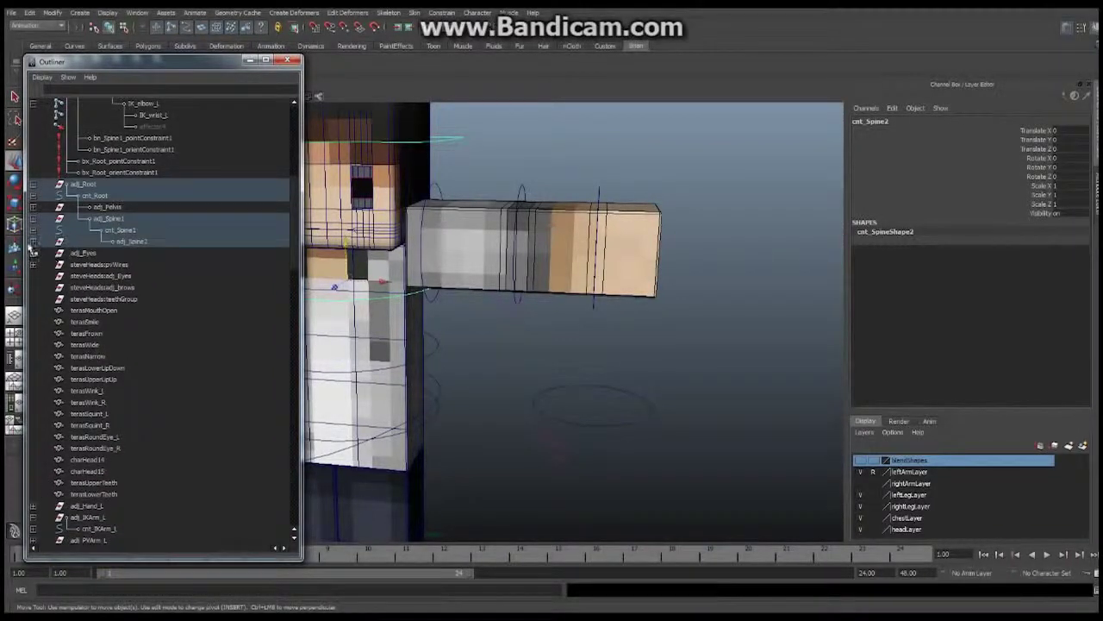
{"action": "left_click", "coordinate": [34, 242]}
{"action": "double_click", "coordinate": [140, 254]}
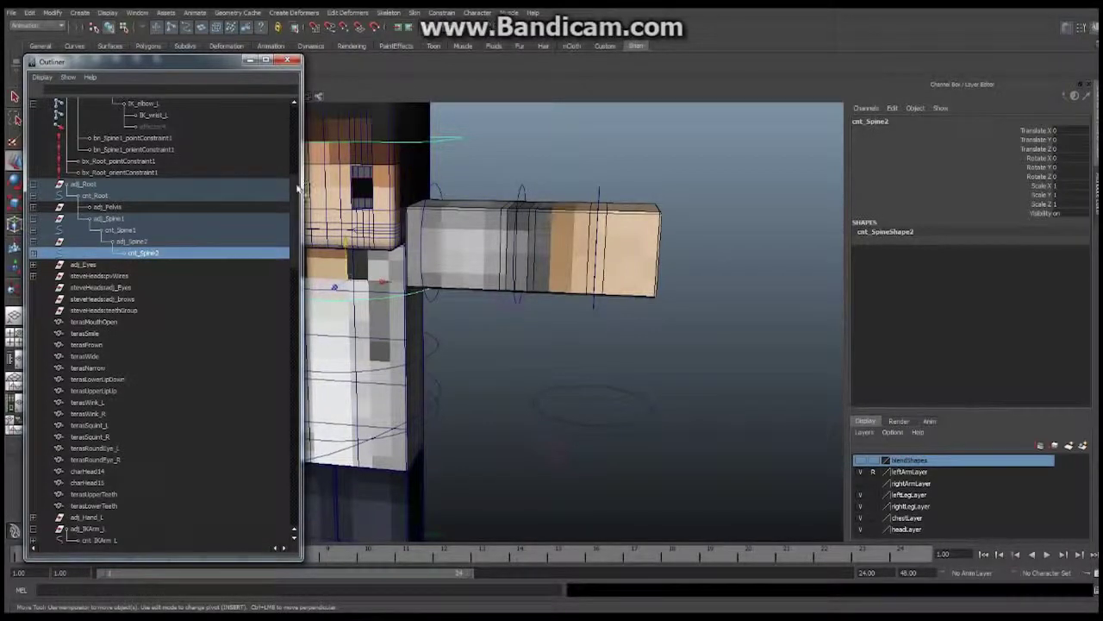
Parent adj_Shoulder_L under cnt_Spine2 in the Outliner and minimize the Outliner window.
{"action": "left_click_drag", "start_coordinate": [298, 188], "coordinate": [293, 214]}
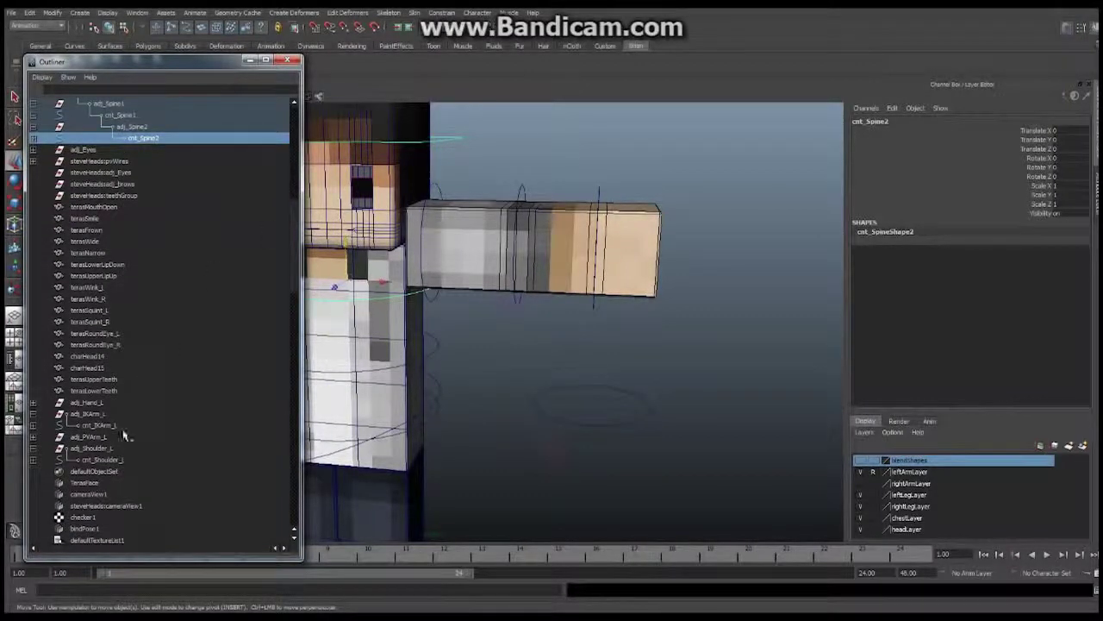
{"action": "left_click", "coordinate": [91, 448]}
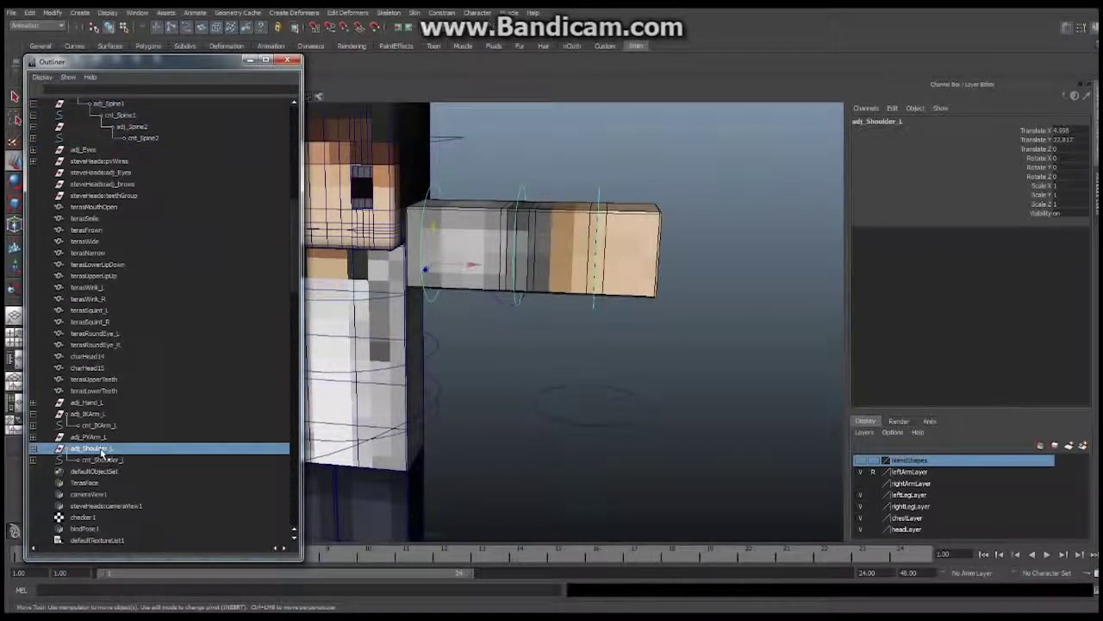
{"action": "middle_click_drag", "start_coordinate": [99, 453], "coordinate": [143, 139]}
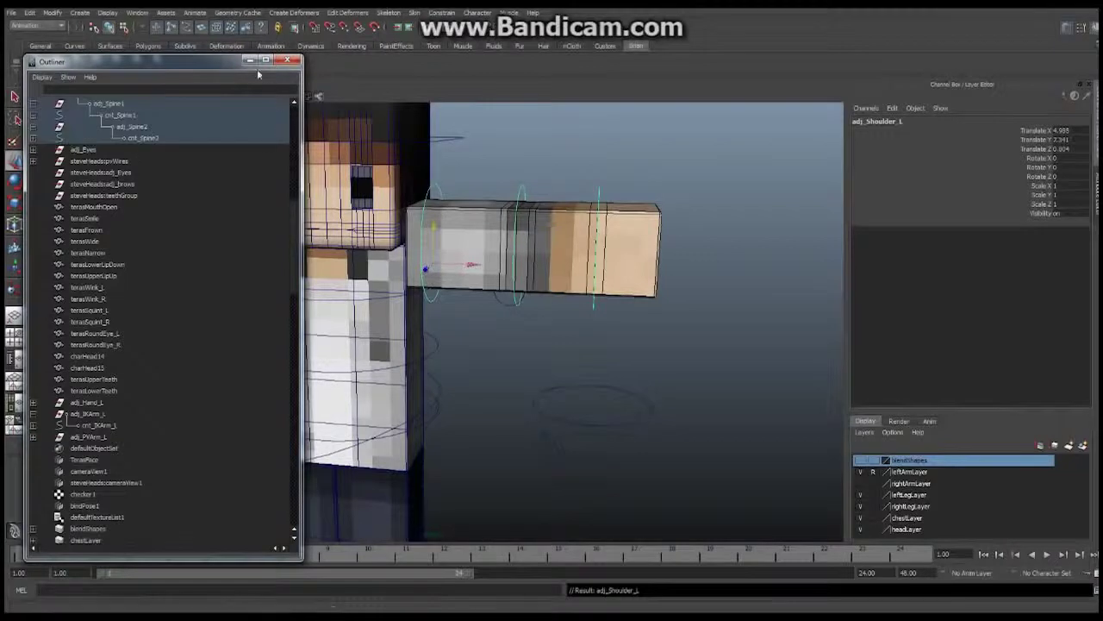
{"action": "left_click", "coordinate": [250, 60]}
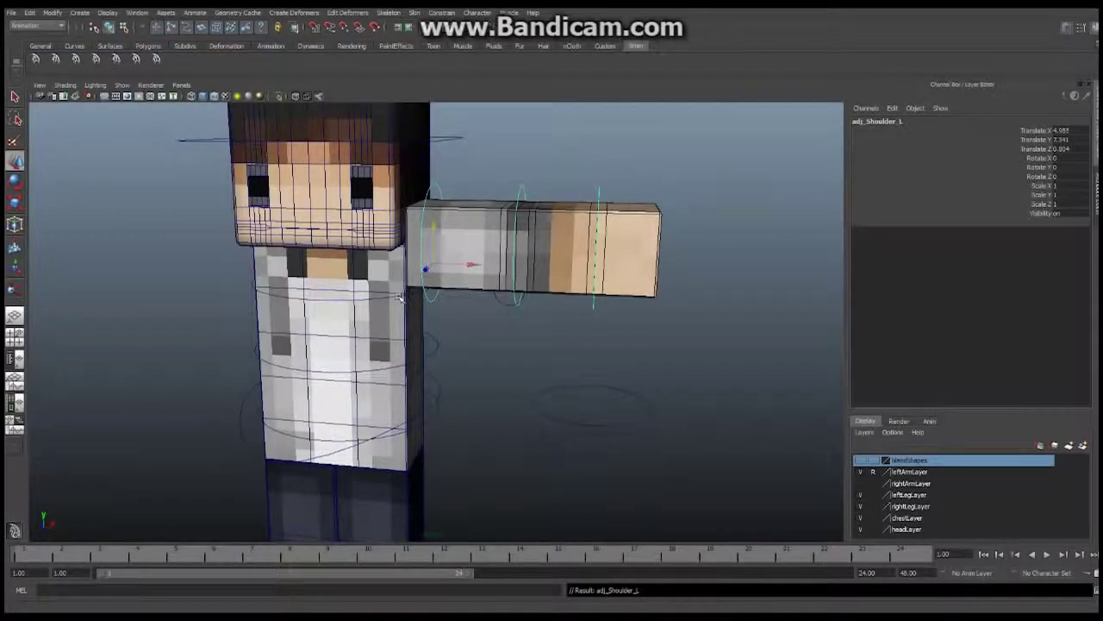
Test whether the FK arm controls follow the spine by rotating cnt_Spine2 about -13 degrees in Y, and undo the rotation.
{"action": "left_click", "coordinate": [429, 293]}
{"action": "left_click", "coordinate": [15, 181]}
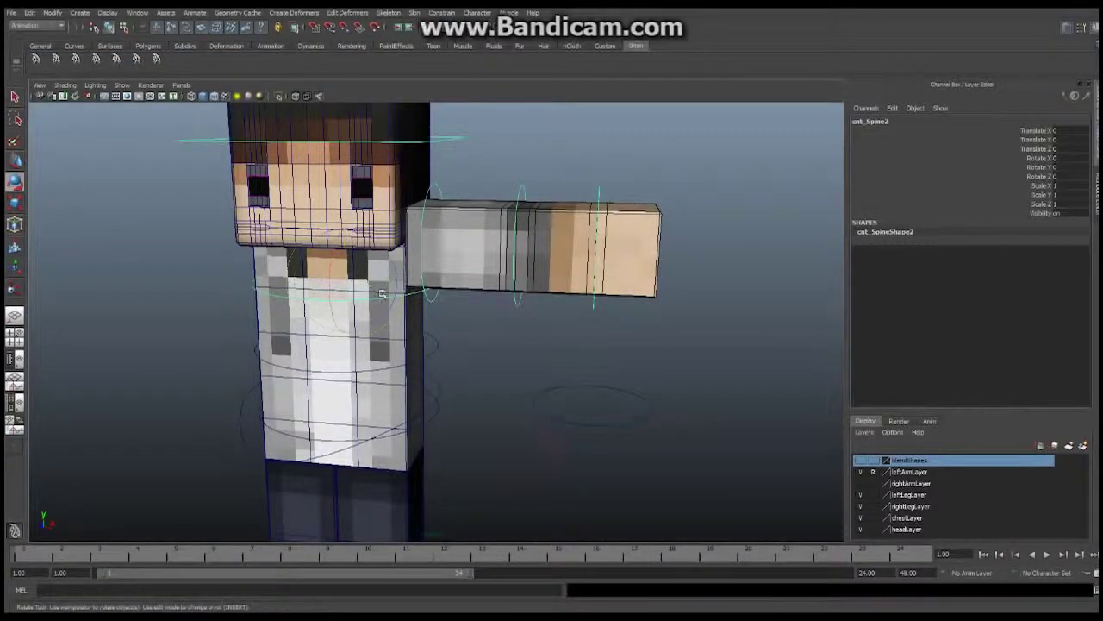
{"action": "mouse_move", "coordinate": [383, 288]}
{"action": "left_mouse_down"}
{"action": "mouse_move", "coordinate": [362, 289]}
{"action": "mouse_move", "coordinate": [372, 285]}
{"action": "left_mouse_up"}
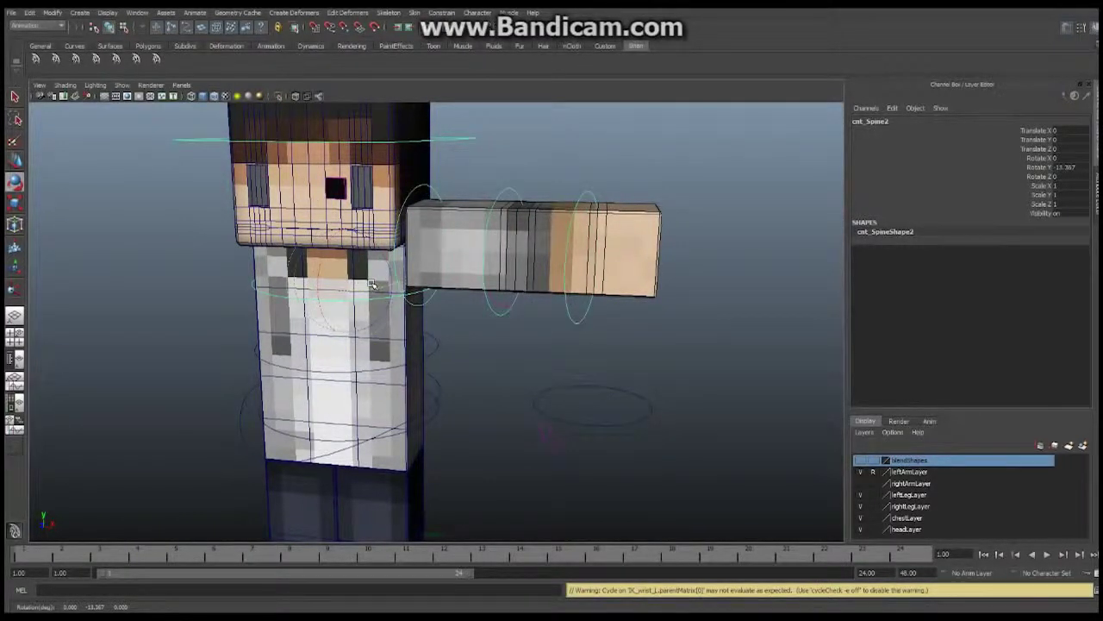
{"action": "key", "text": "ctrl+z"}
Select cnt_Hand_L and examine the arm controls from behind and in front of the character.
{"action": "right_click_drag", "start_coordinate": [550, 410], "coordinate": [431, 409], "text": "alt"}
{"action": "left_click_drag", "start_coordinate": [431, 409], "coordinate": [221, 412], "text": "alt"}
{"action": "left_click", "coordinate": [348, 421]}
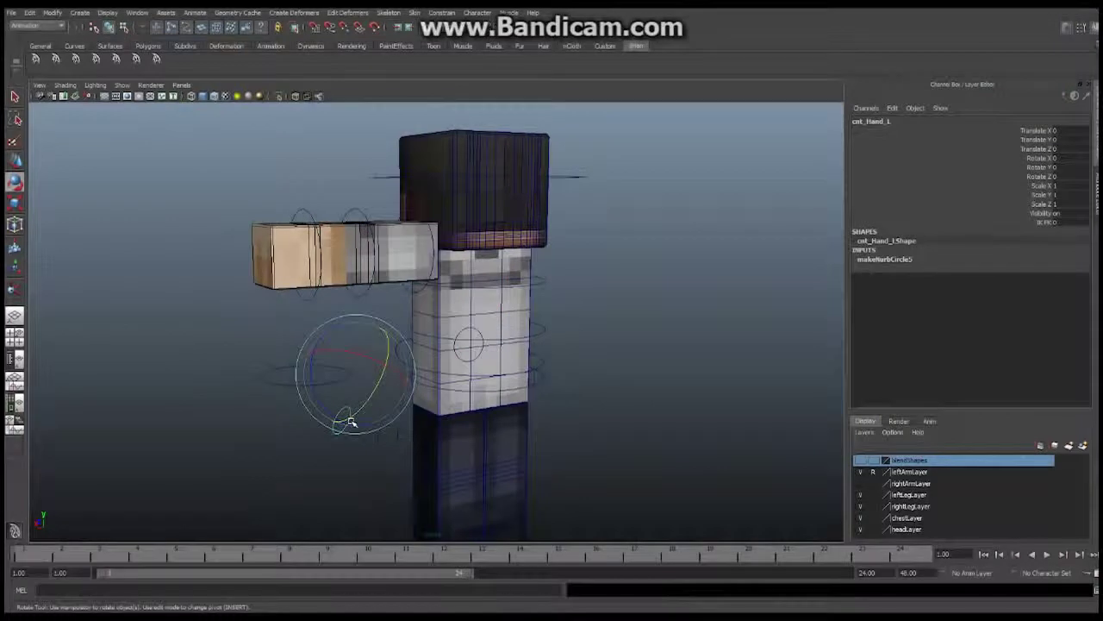
{"action": "left_click_drag", "start_coordinate": [348, 422], "coordinate": [512, 381], "text": "alt"}
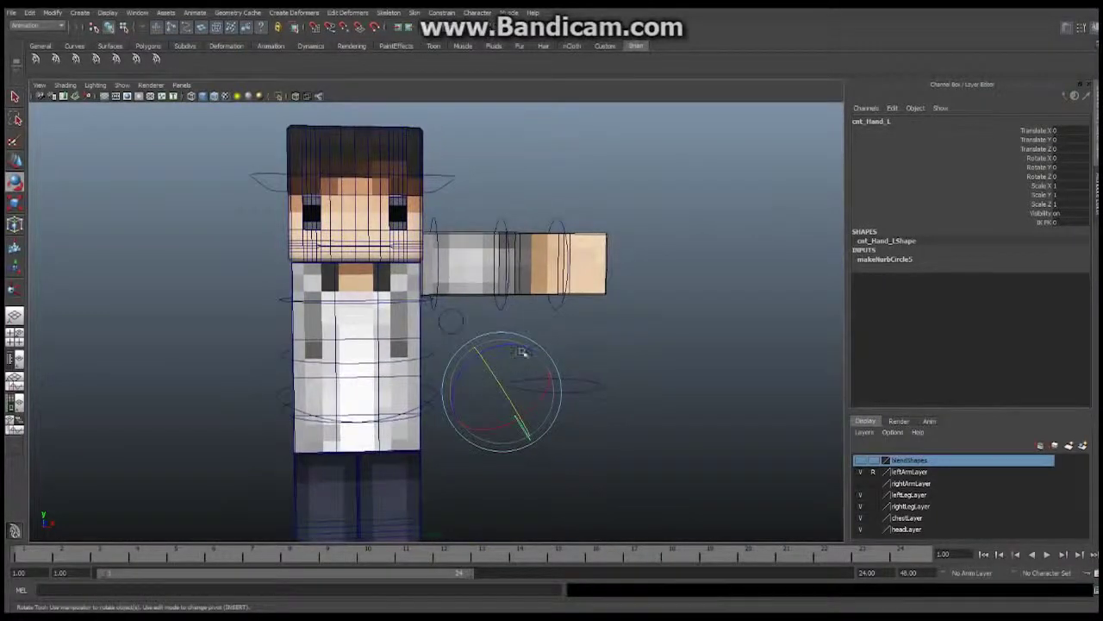
{"action": "left_click_drag", "start_coordinate": [543, 301], "coordinate": [372, 376], "text": "alt"}
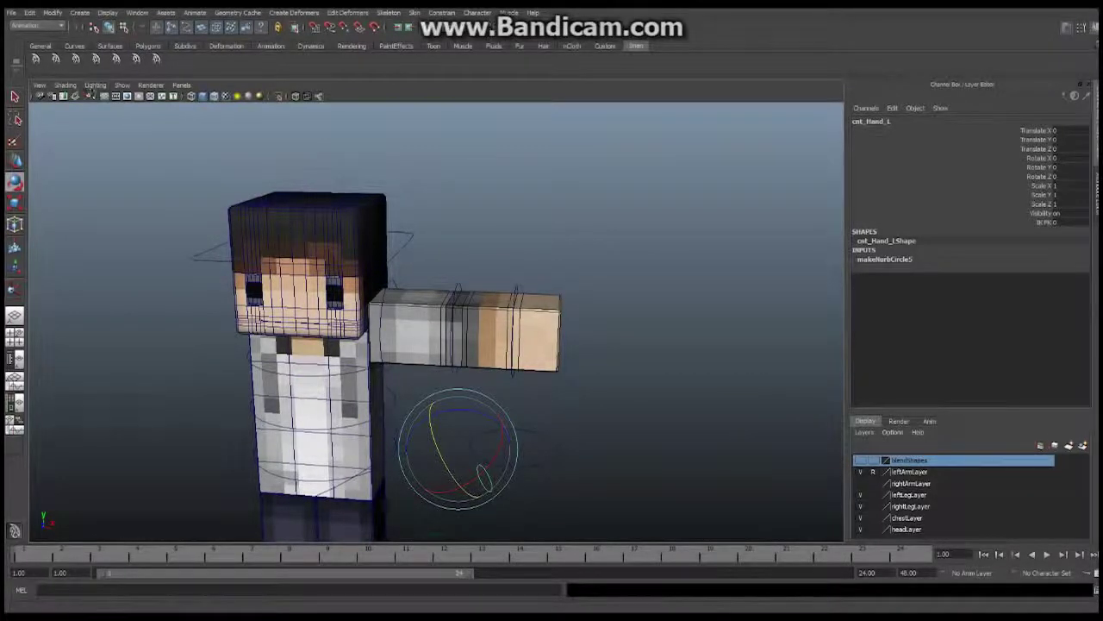
Hide polygons and display joints in the perspective viewport.
{"action": "left_click", "coordinate": [121, 86]}
{"action": "left_click", "coordinate": [140, 159]}
{"action": "left_click", "coordinate": [122, 85]}
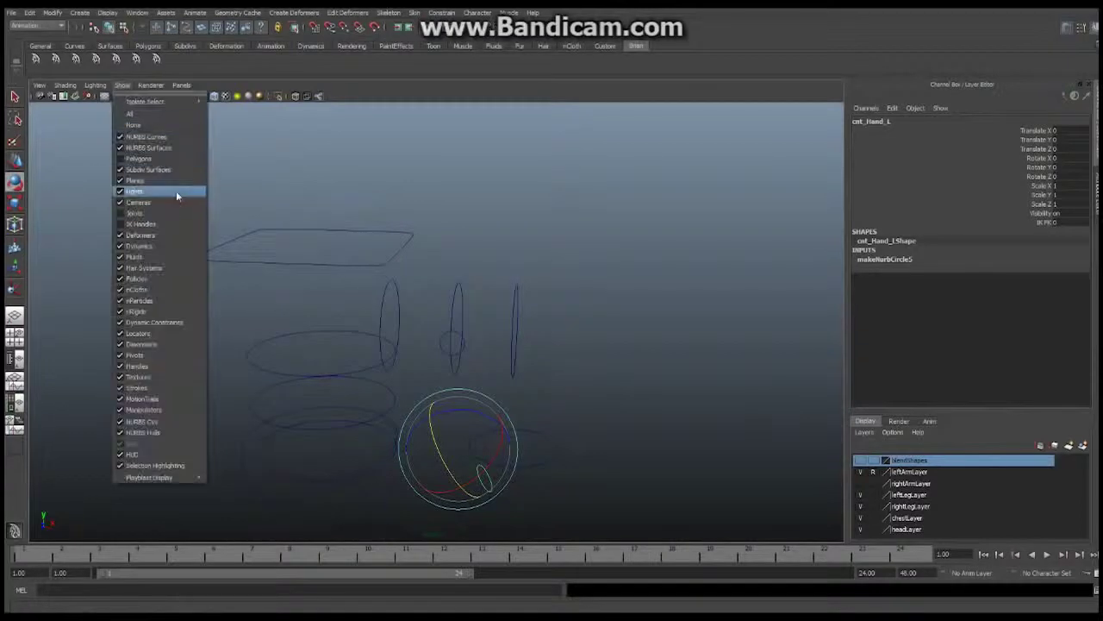
{"action": "left_click", "coordinate": [147, 214]}
{"action": "left_click", "coordinate": [121, 86]}
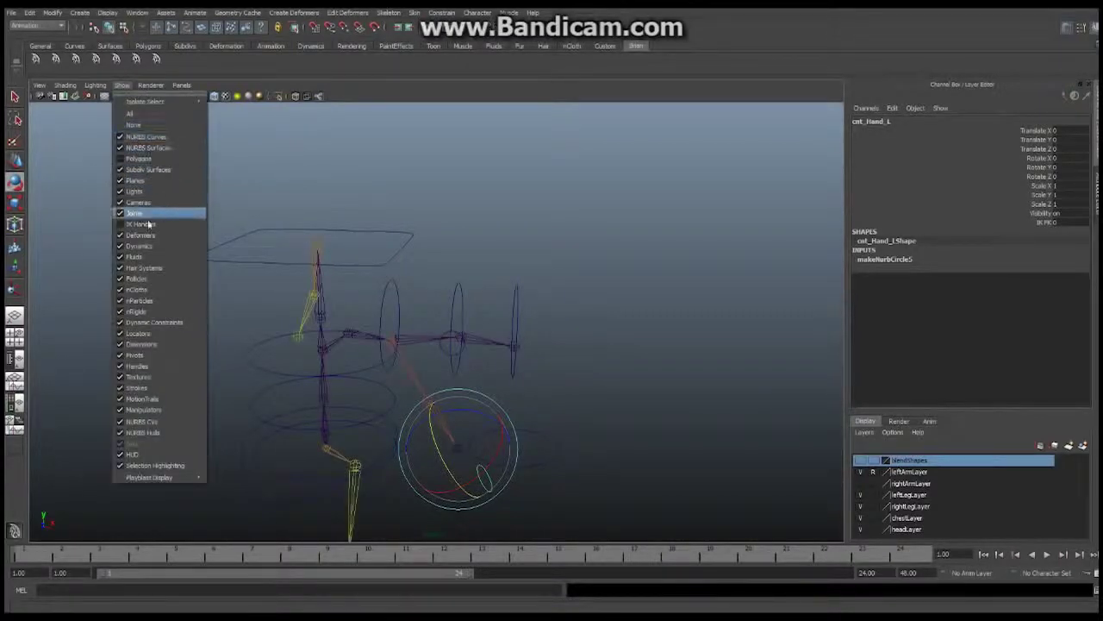
{"action": "left_click", "coordinate": [464, 269]}
Orient-constrain the FK_shoulder_L joint to cnt_Shoulder_L with Maintain offset enabled on all axes.
{"action": "middle_click_drag", "start_coordinate": [363, 257], "coordinate": [382, 200], "text": "alt"}
{"action": "left_click_drag", "start_coordinate": [382, 200], "coordinate": [259, 237], "text": "alt"}
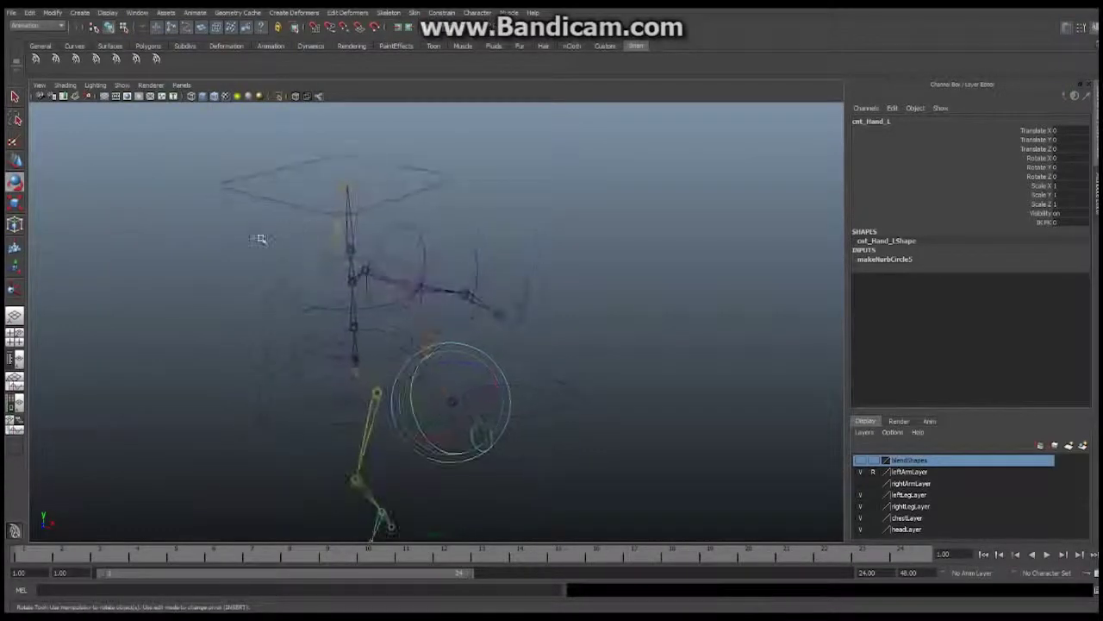
{"action": "right_click_drag", "start_coordinate": [260, 237], "coordinate": [456, 225], "text": "alt"}
{"action": "left_click_drag", "start_coordinate": [456, 225], "coordinate": [424, 313], "text": "alt"}
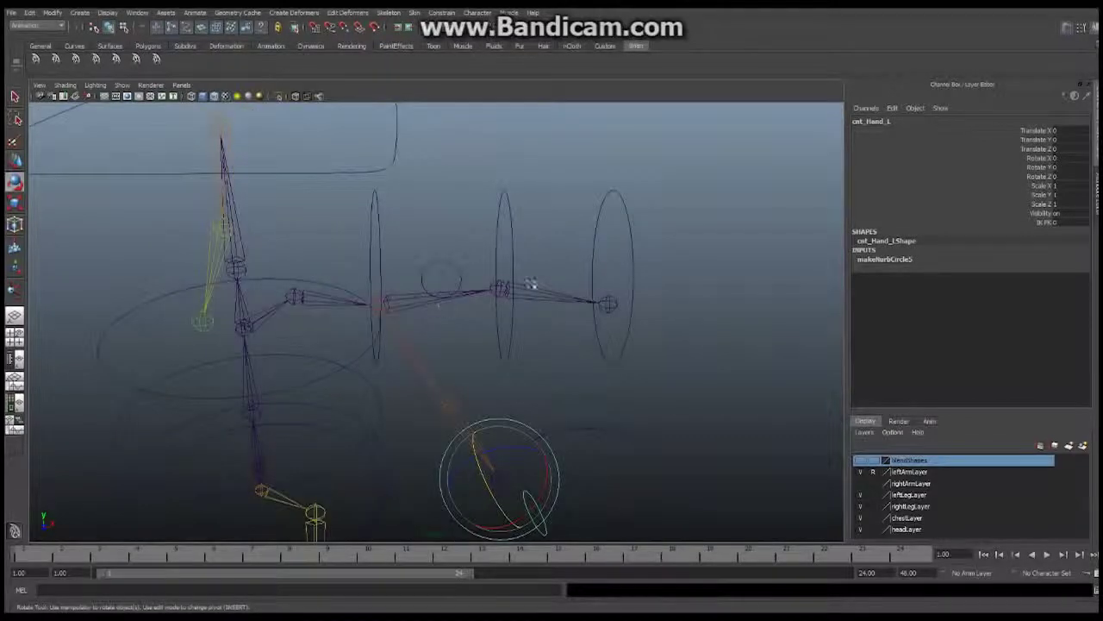
{"action": "left_click", "coordinate": [627, 226]}
{"action": "left_click", "coordinate": [387, 229]}
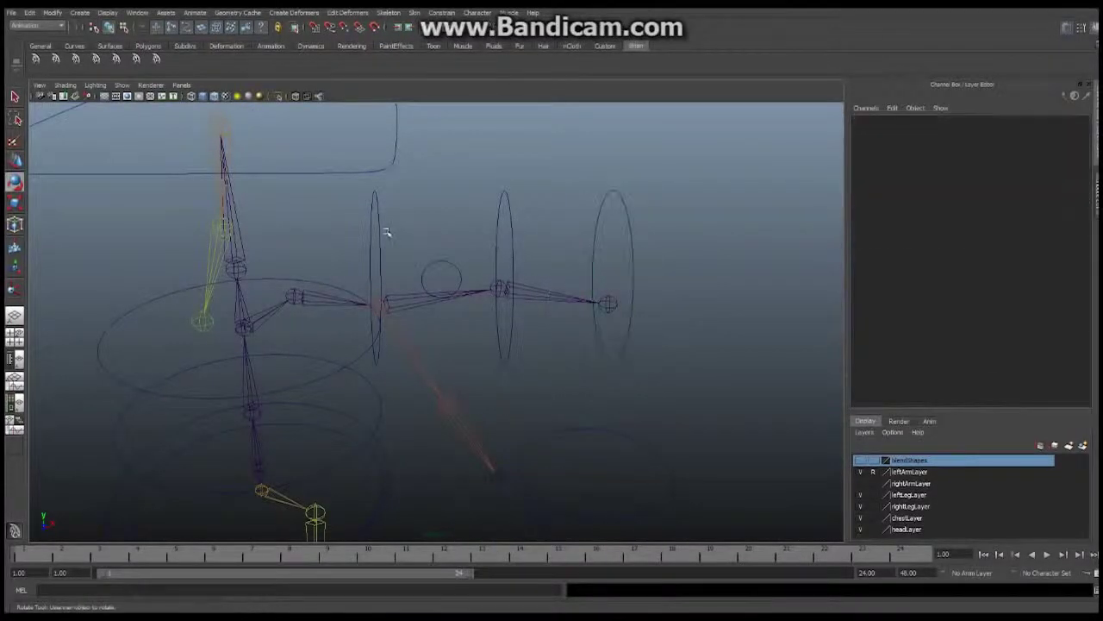
{"action": "left_click", "coordinate": [375, 230]}
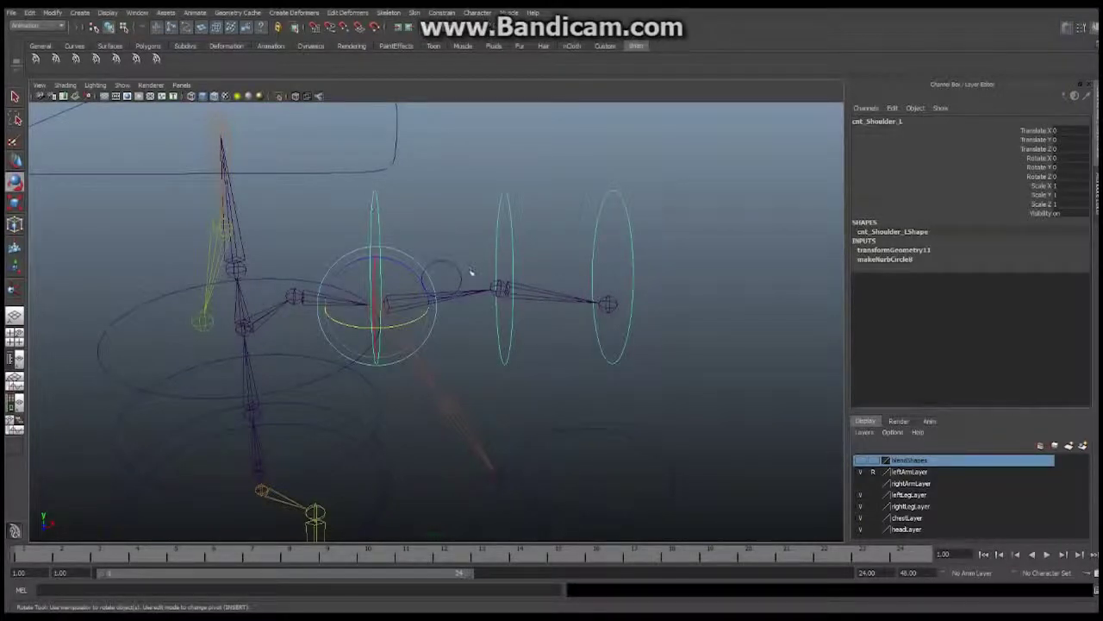
{"action": "left_click", "coordinate": [472, 297]}
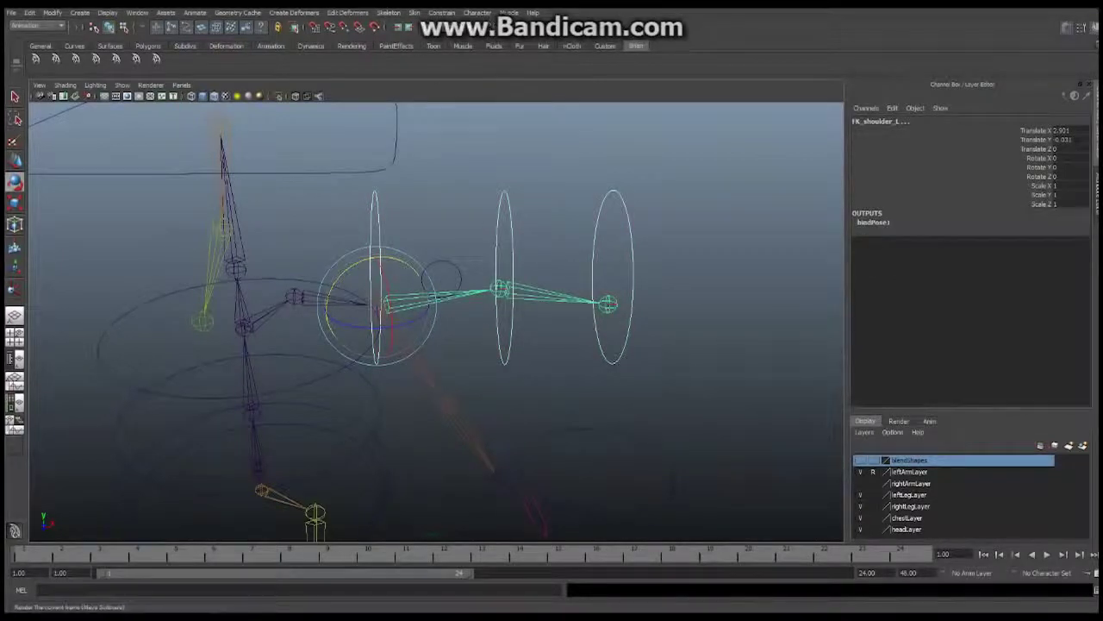
{"action": "left_click", "coordinate": [442, 12]}
{"action": "left_click", "coordinate": [520, 53]}
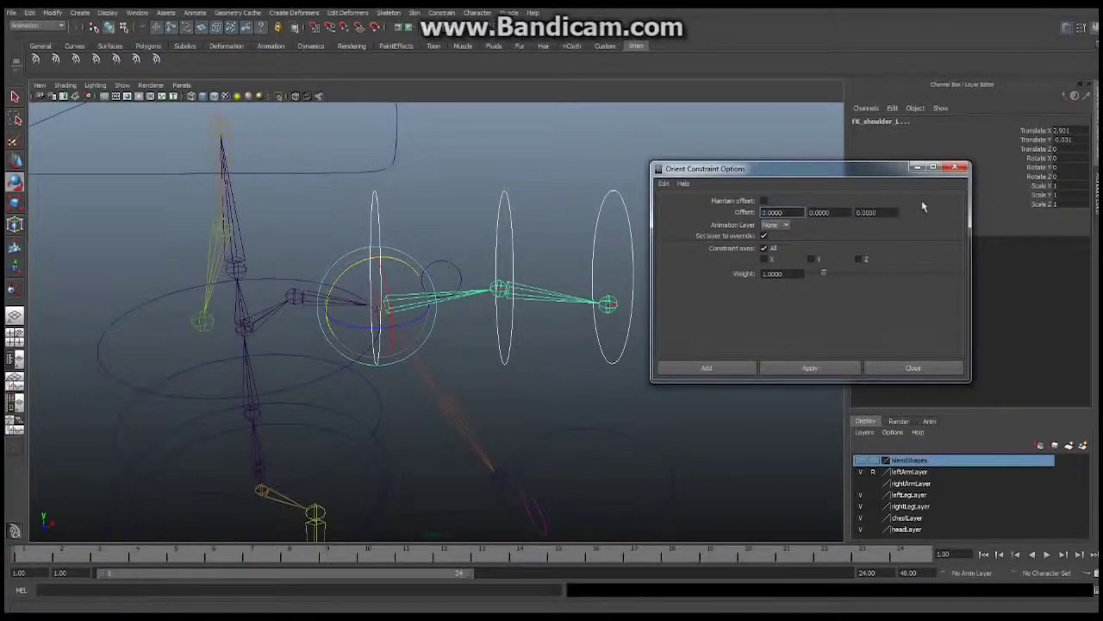
{"action": "left_click", "coordinate": [764, 202]}
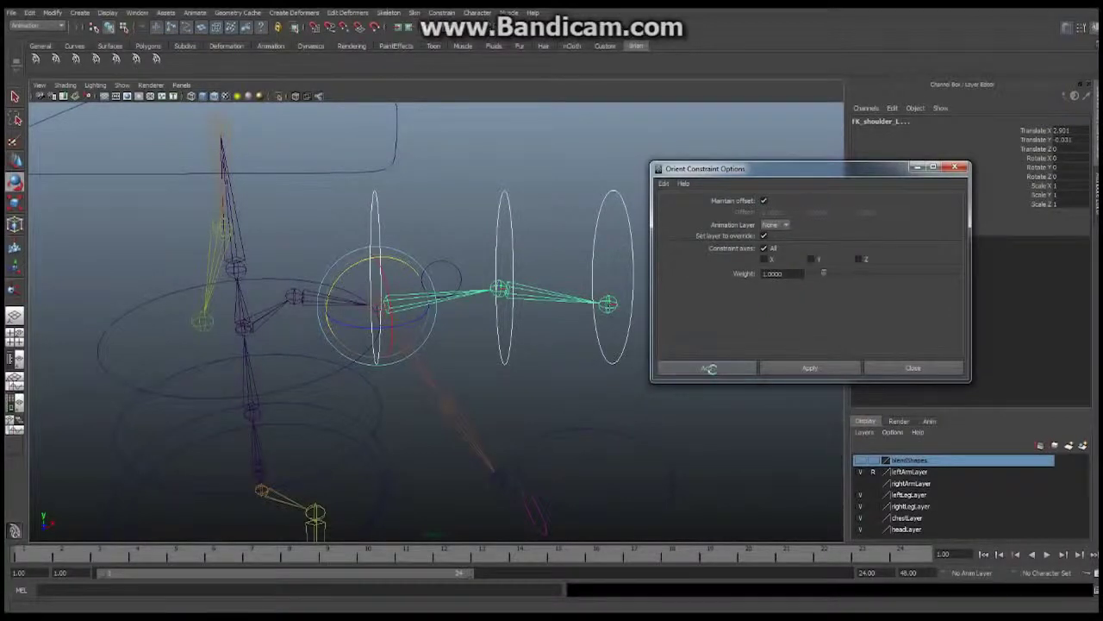
Orient-constrain the FK_elbow_L joint to cnt_Elbow_L using the same constraint options.
{"action": "left_click", "coordinate": [503, 286]}
{"action": "left_click", "coordinate": [508, 197]}
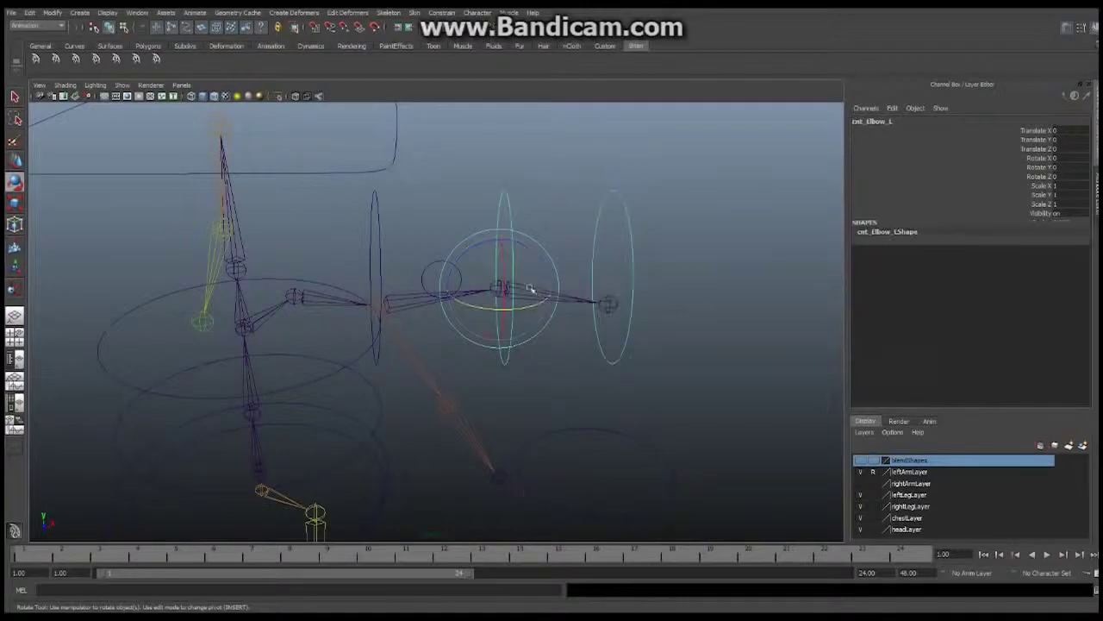
{"action": "left_click", "coordinate": [15, 97]}
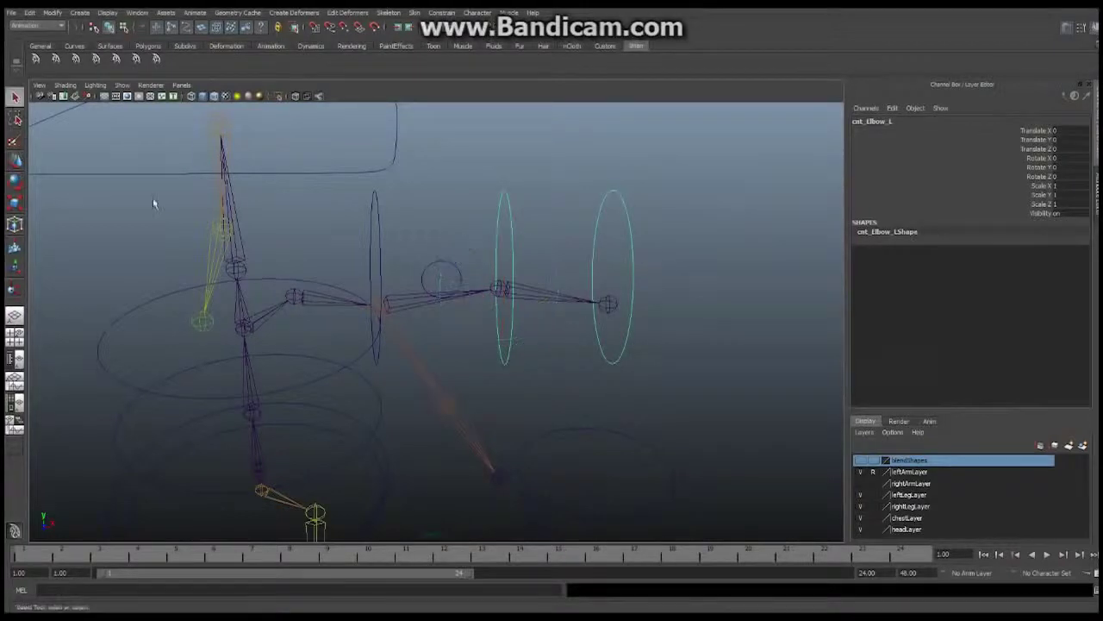
{"action": "left_click", "coordinate": [503, 290]}
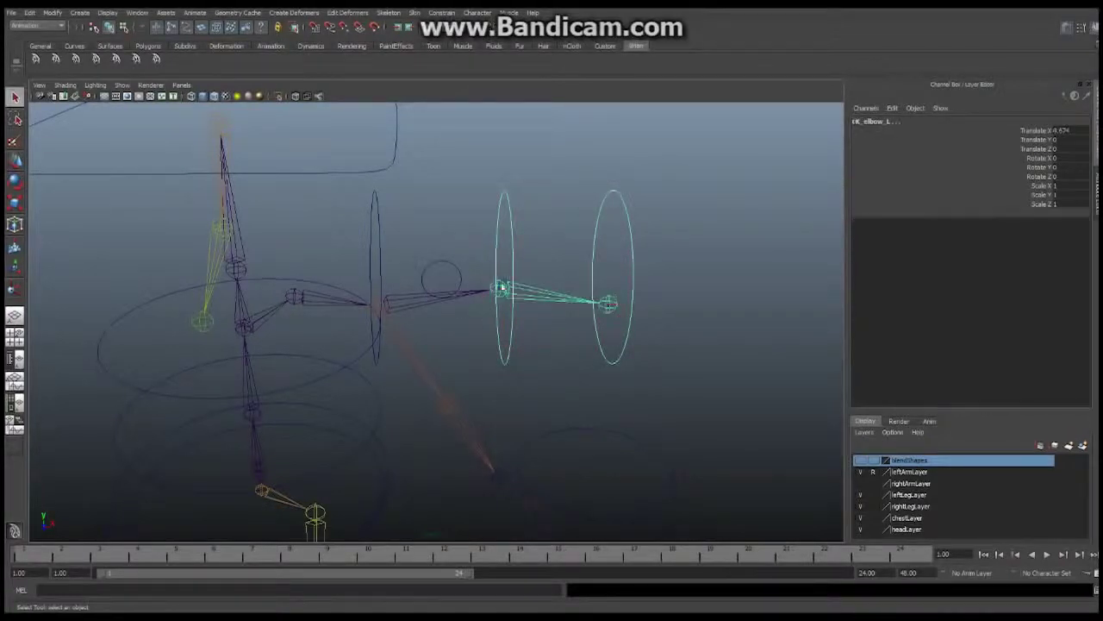
{"action": "left_click", "coordinate": [446, 17]}
{"action": "left_click", "coordinate": [455, 54]}
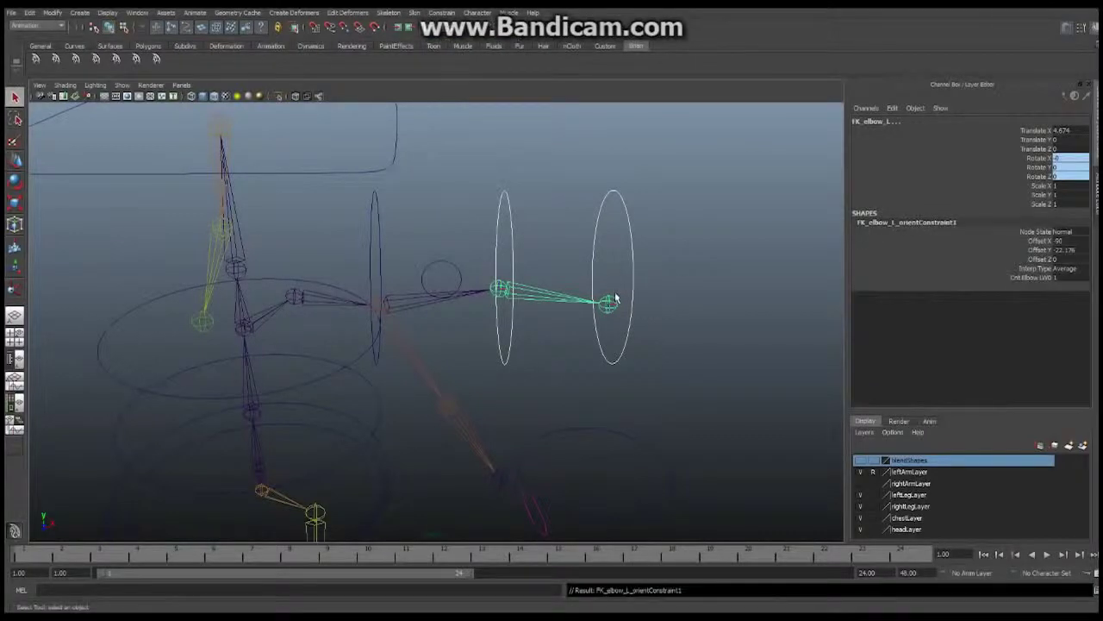
Orient-constrain the FK_wrist_L joint to cnt_Wrist_L using the same constraint options.
{"action": "left_click", "coordinate": [632, 245]}
{"action": "left_click", "coordinate": [610, 303]}
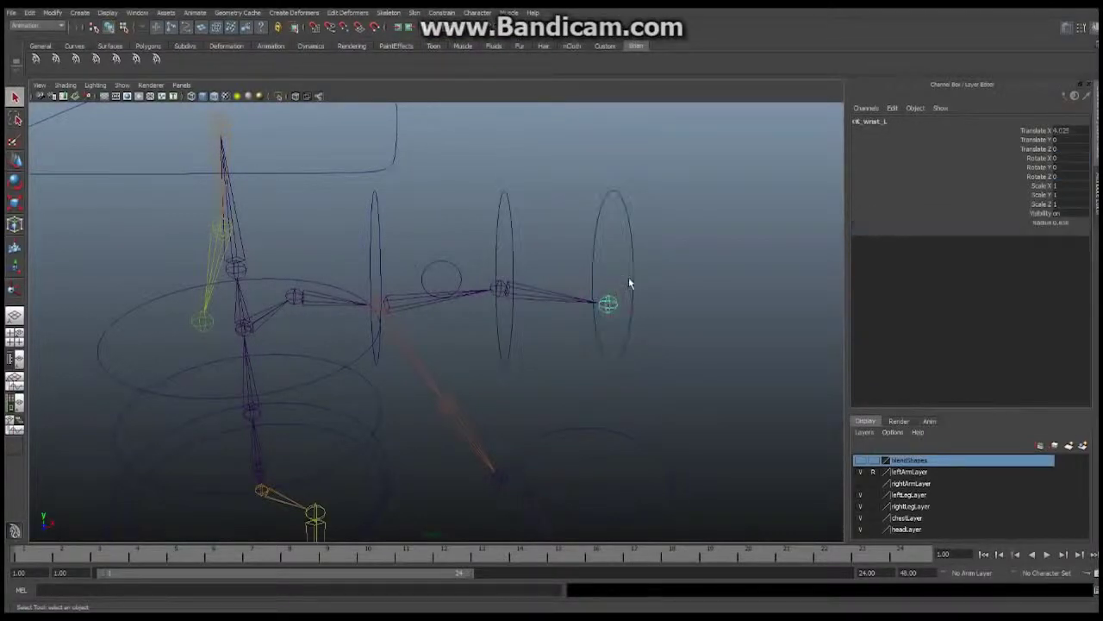
{"action": "left_click", "coordinate": [629, 241], "text": "shift"}
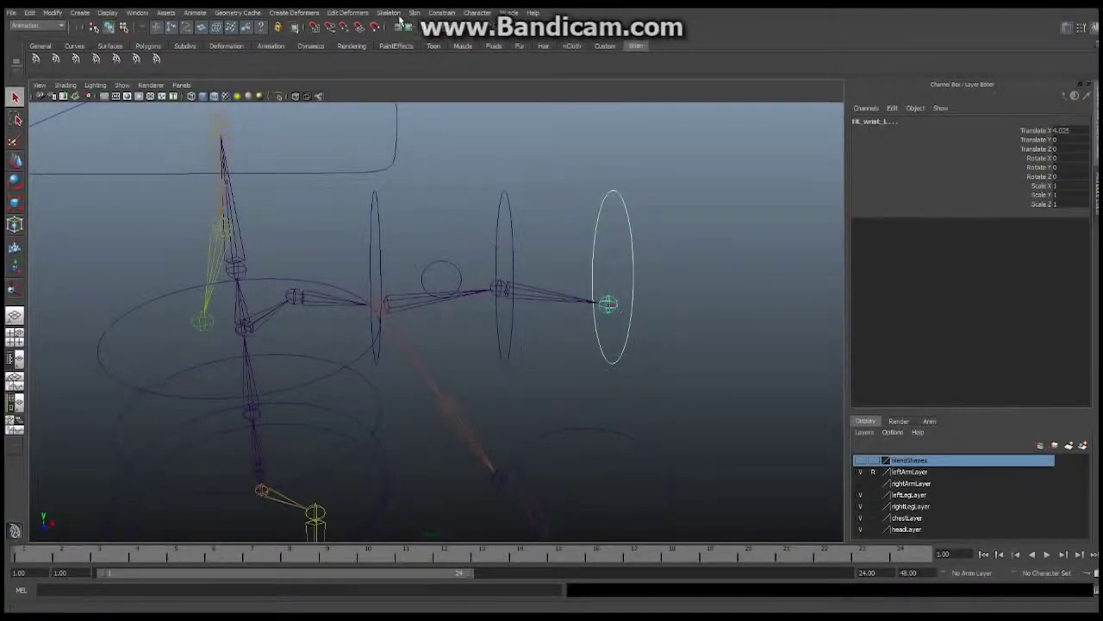
{"action": "left_click", "coordinate": [441, 13]}
{"action": "left_click", "coordinate": [456, 51]}
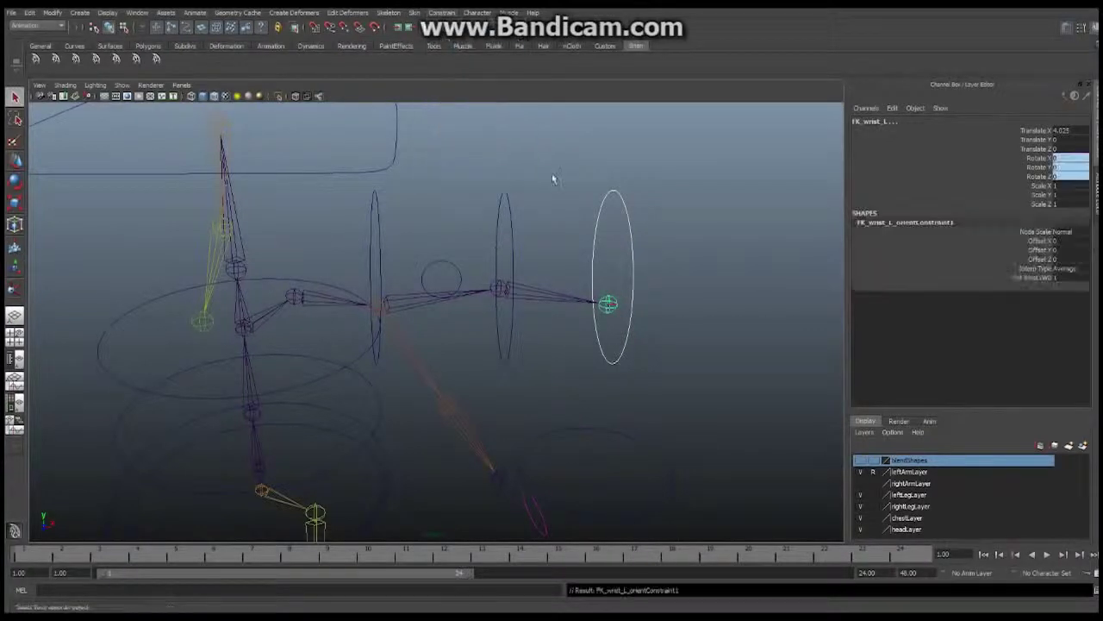
Test the FK chain by rotating cnt_Shoulder_L to about -18 degrees in Y and 29.8 degrees in Z.
{"action": "left_click_drag", "start_coordinate": [477, 399], "coordinate": [556, 268], "text": "alt"}
{"action": "left_click", "coordinate": [528, 269]}
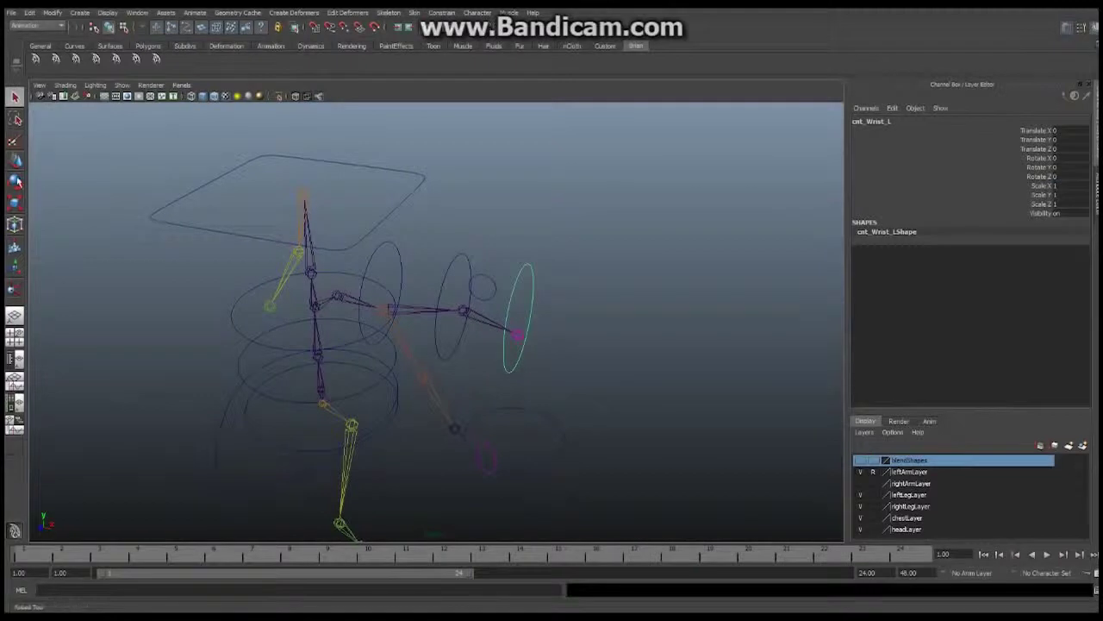
{"action": "key", "text": "e"}
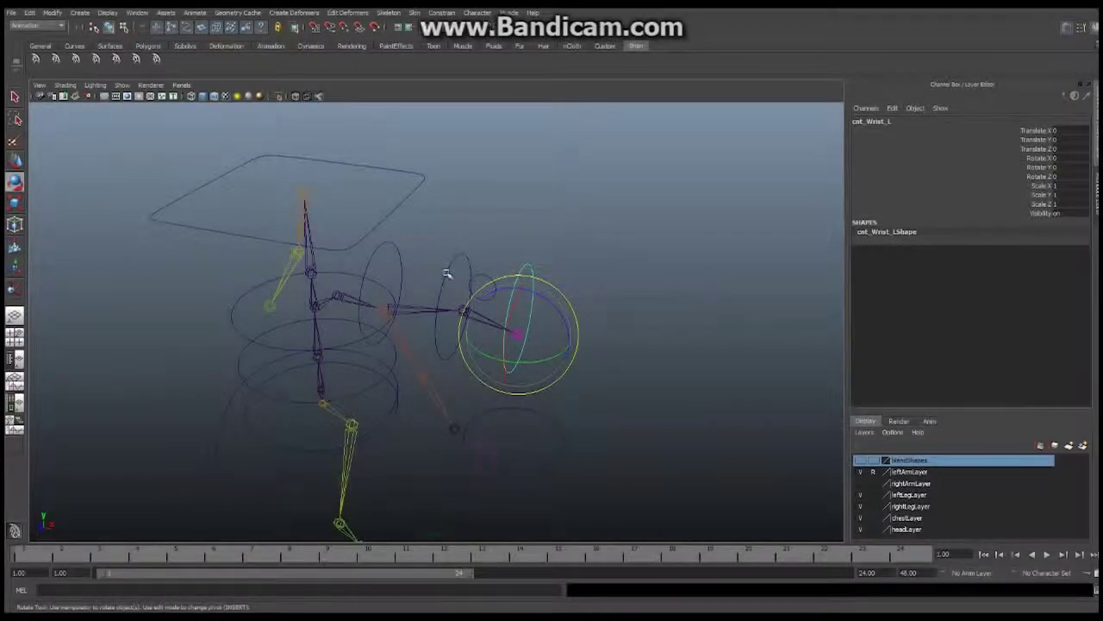
{"action": "left_click", "coordinate": [461, 255]}
{"action": "left_click_drag", "start_coordinate": [463, 257], "coordinate": [420, 227], "text": "alt"}
{"action": "left_click", "coordinate": [377, 170]}
{"action": "left_click_drag", "start_coordinate": [345, 222], "coordinate": [400, 250]}
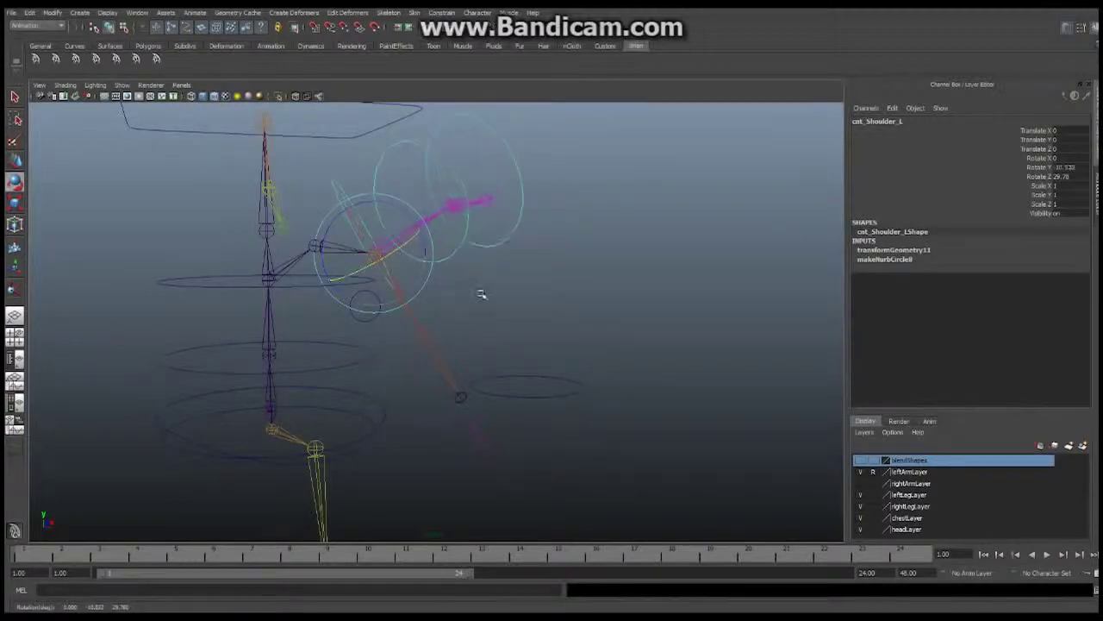
{"action": "left_click_drag", "start_coordinate": [483, 293], "coordinate": [496, 271], "text": "alt"}
{"action": "right_click_drag", "start_coordinate": [495, 272], "coordinate": [504, 255], "text": "alt"}
{"action": "left_click_drag", "start_coordinate": [504, 255], "coordinate": [488, 362], "text": "alt"}
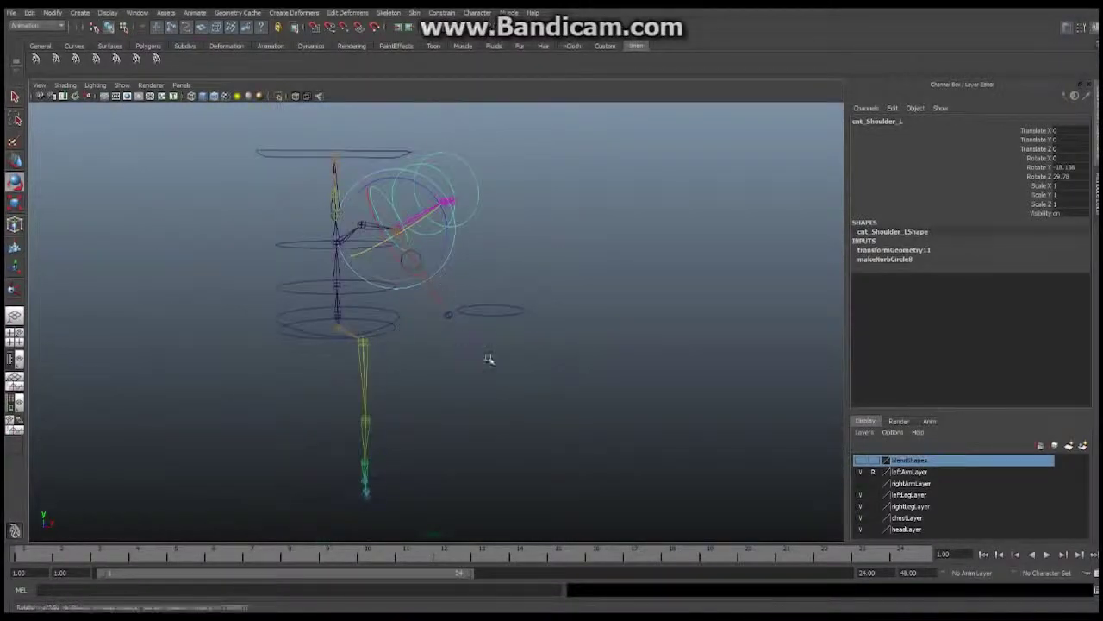
Try the IK FK blend attribute on cnt_Hand_L and set it back to 0.
{"action": "left_click", "coordinate": [469, 349]}
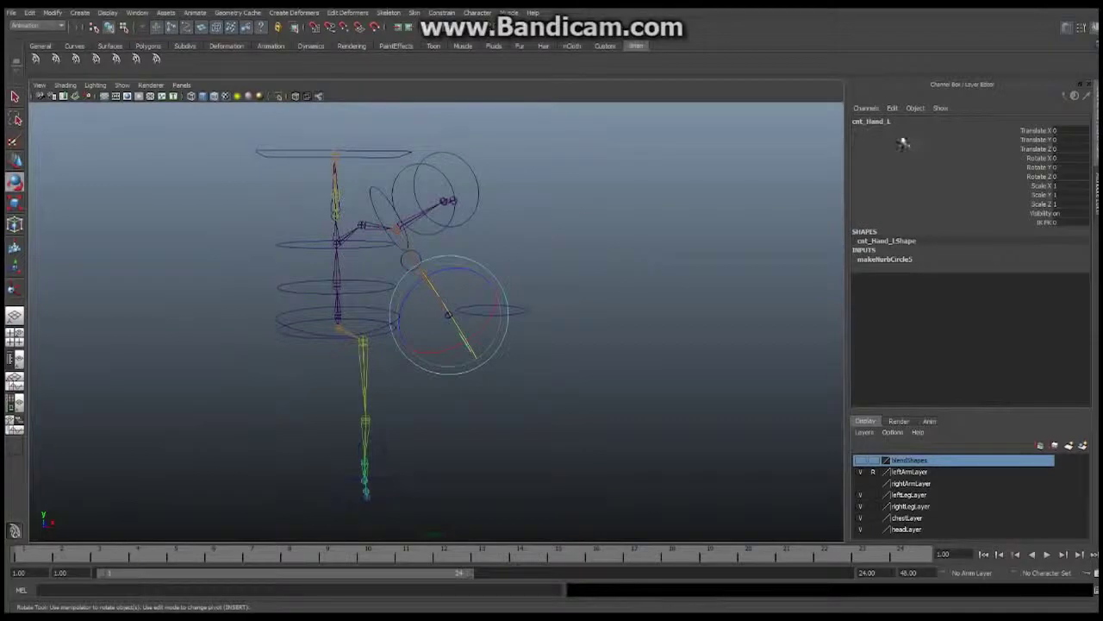
{"action": "left_click", "coordinate": [1045, 223]}
{"action": "left_click_drag", "start_coordinate": [558, 271], "coordinate": [478, 283], "text": "alt"}
{"action": "middle_click_drag", "start_coordinate": [482, 282], "coordinate": [481, 282]}
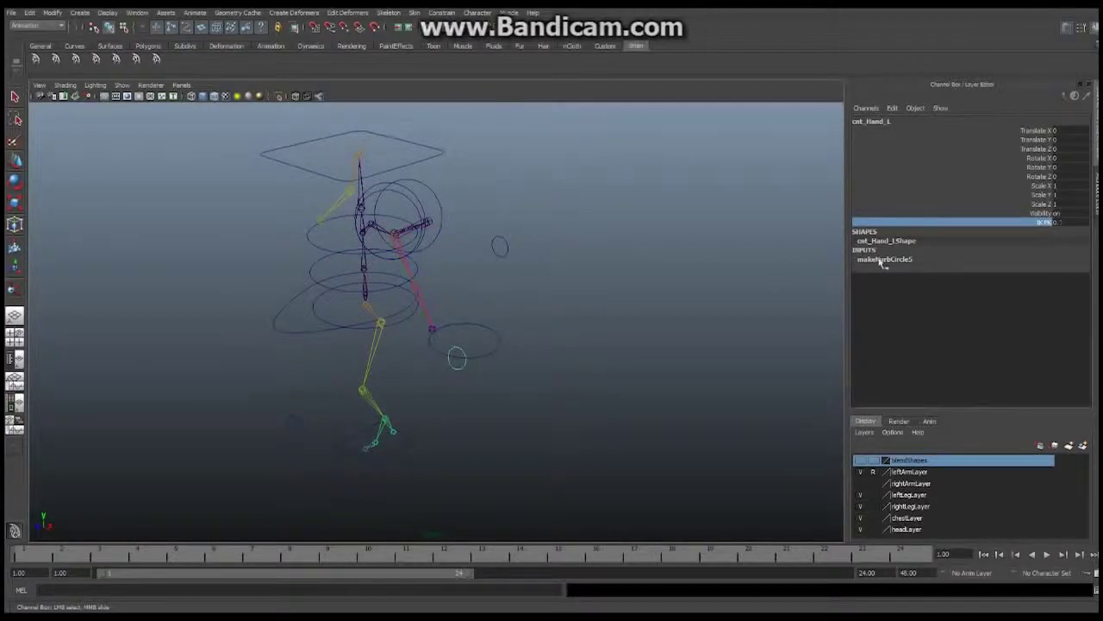
{"action": "left_click", "coordinate": [1073, 224]}
{"action": "type", "text": "0"}
{"action": "key", "text": "Return"}
{"action": "left_click_drag", "start_coordinate": [554, 268], "coordinate": [573, 283], "text": "alt"}
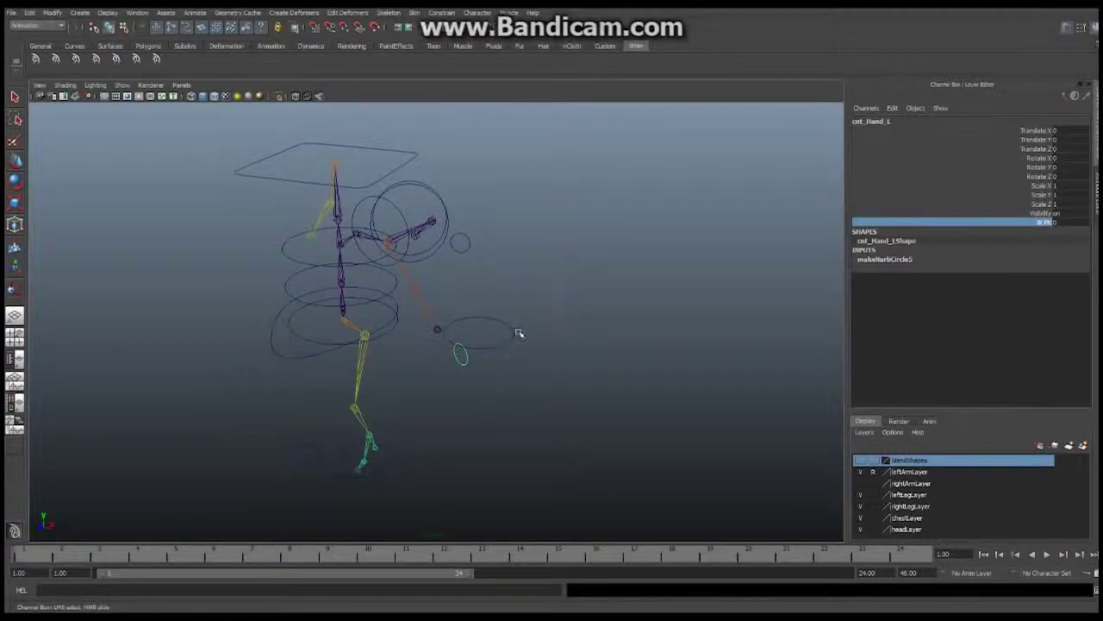
Reset the cnt_IKArm_L control by setting its Translate X and Translate Y to 0.
{"action": "left_click", "coordinate": [517, 333]}
{"action": "left_click", "coordinate": [1067, 131]}
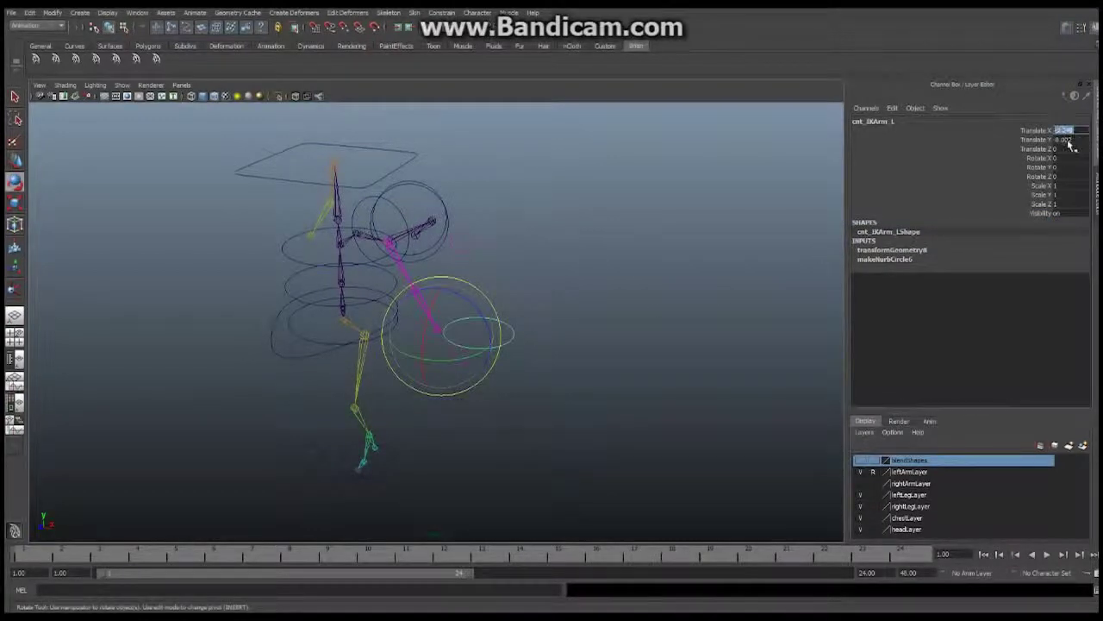
{"action": "left_click_drag", "start_coordinate": [1069, 141], "coordinate": [1069, 140]}
{"action": "type", "text": "0"}
{"action": "key", "text": "Return"}
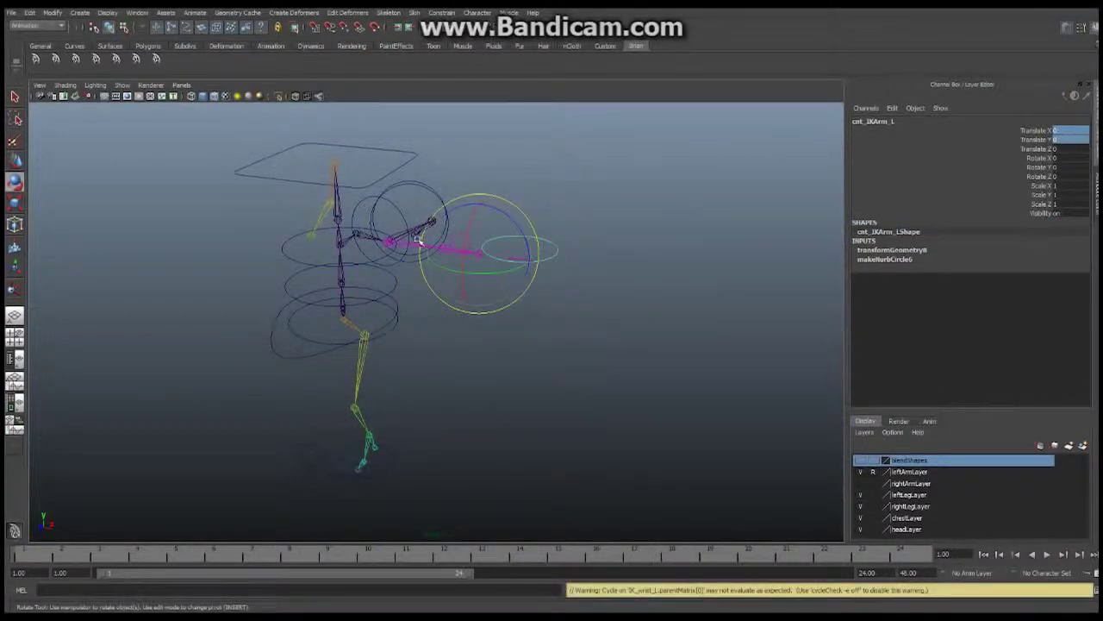
Reset the shoulder, elbow and wrist FK controls together by setting all their translate and rotate values to 0.
{"action": "left_click_drag", "start_coordinate": [485, 240], "coordinate": [554, 216], "text": "alt"}
{"action": "right_click_drag", "start_coordinate": [554, 215], "coordinate": [635, 207], "text": "alt"}
{"action": "middle_click_drag", "start_coordinate": [572, 184], "coordinate": [576, 241], "text": "alt"}
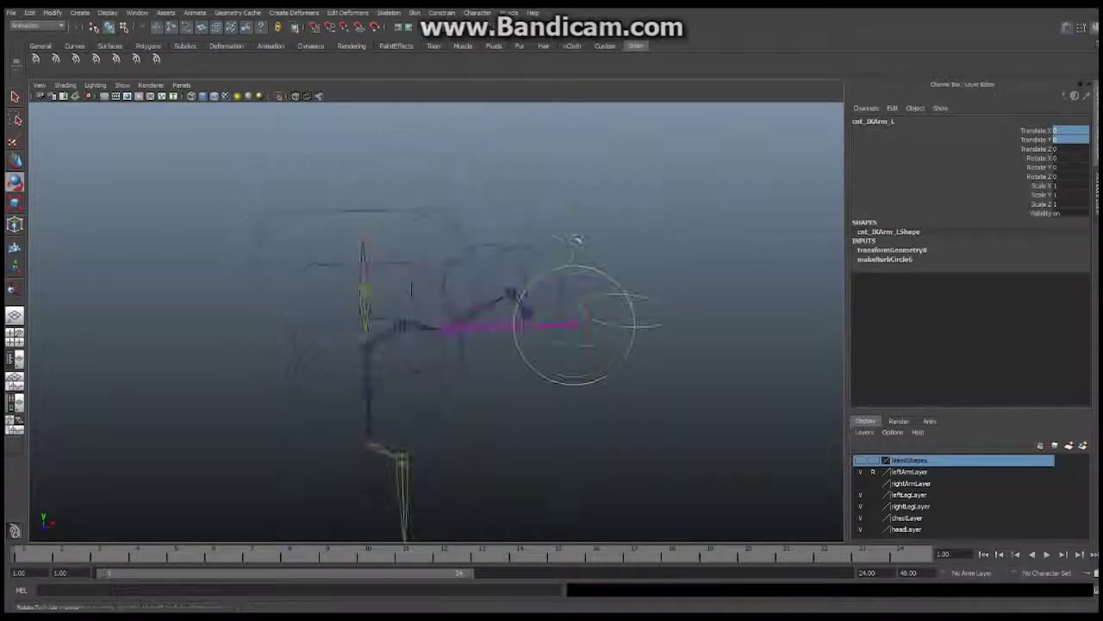
{"action": "left_click", "coordinate": [488, 269]}
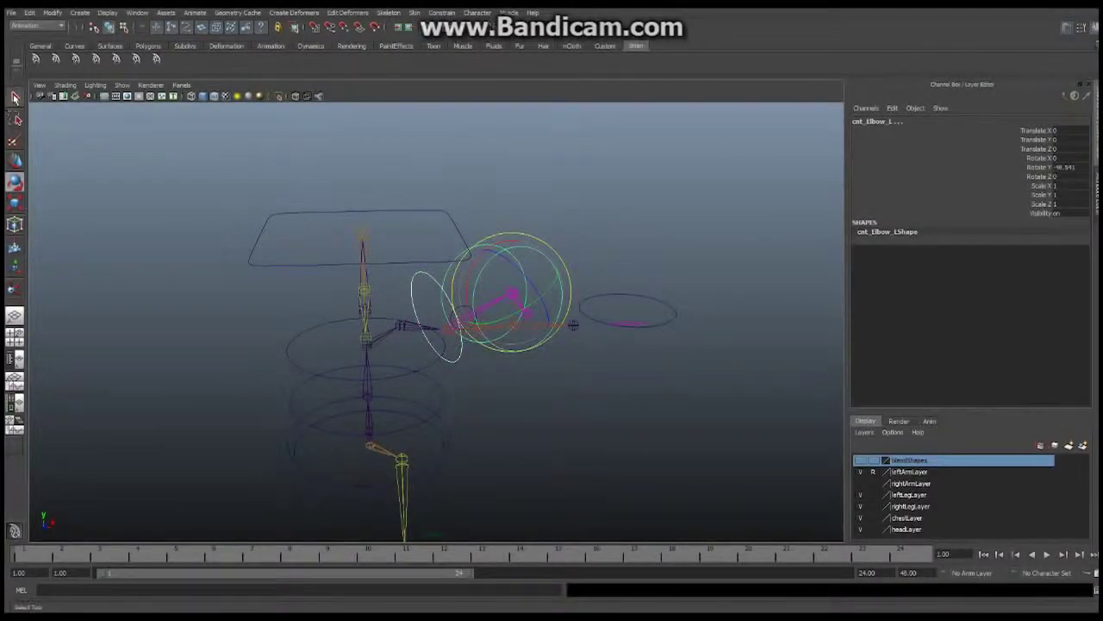
{"action": "key", "text": "q"}
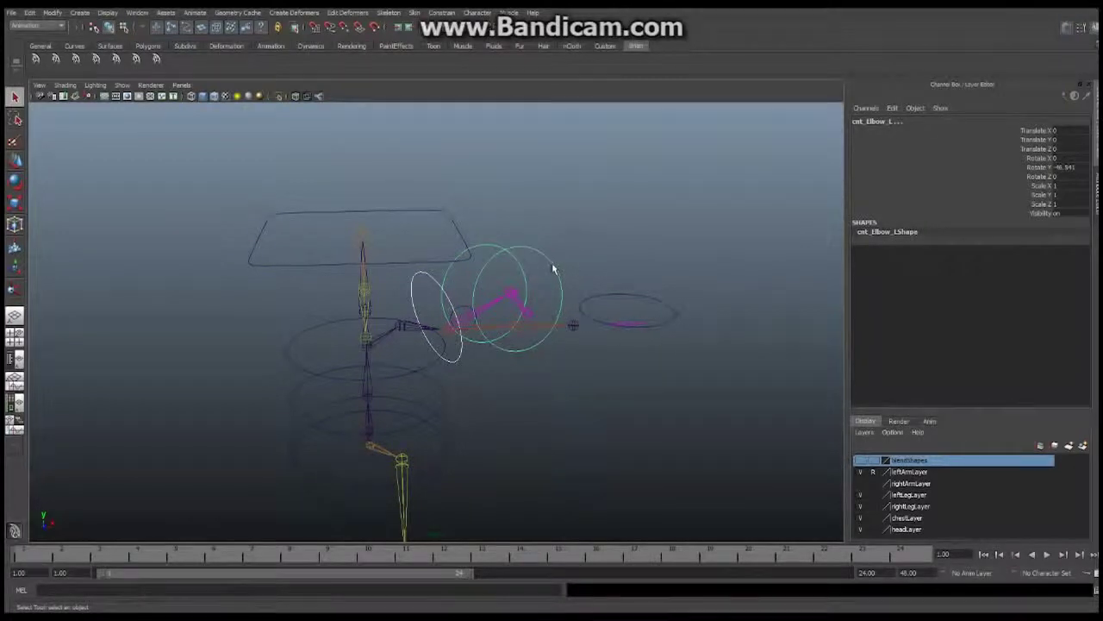
{"action": "left_click", "coordinate": [552, 269]}
{"action": "left_click", "coordinate": [1057, 130]}
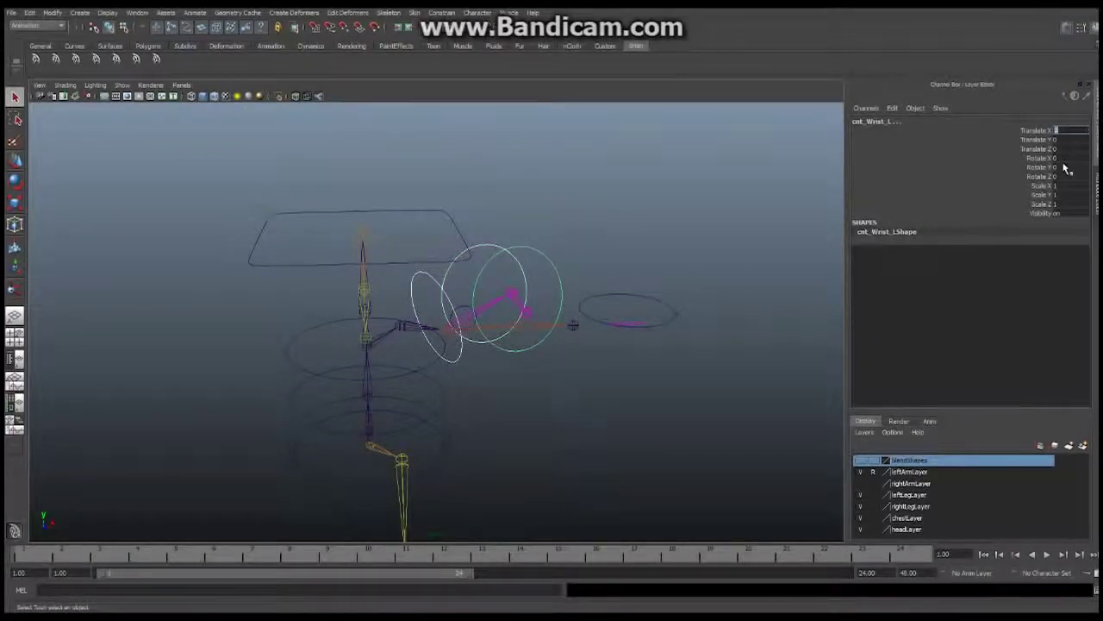
{"action": "left_click", "coordinate": [1065, 176], "text": "shift"}
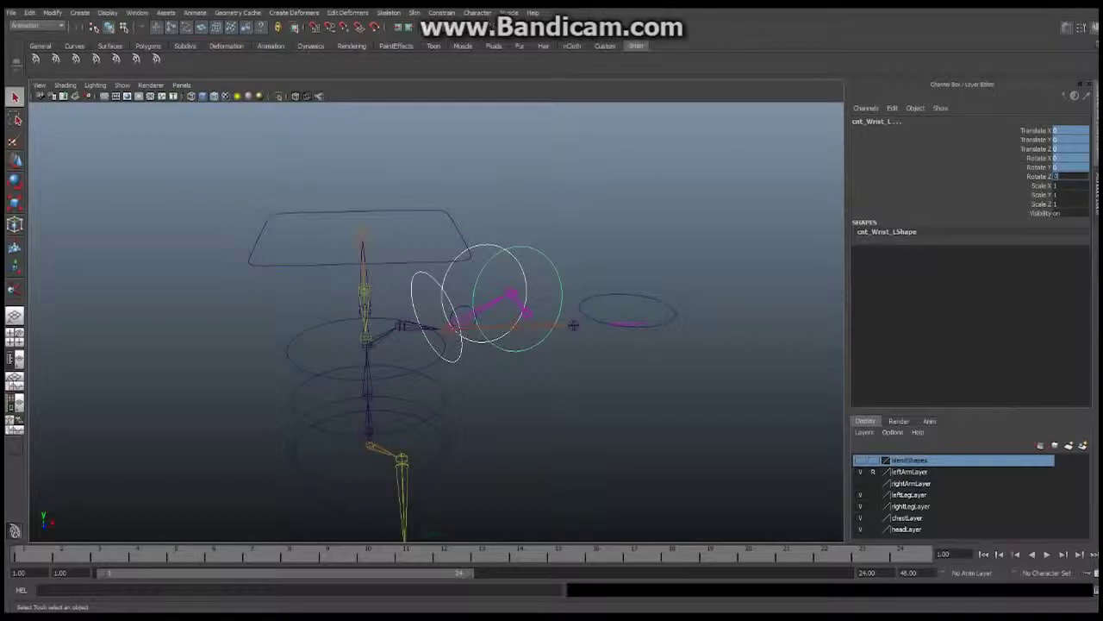
{"action": "key", "text": "Return"}
{"action": "left_click_drag", "start_coordinate": [589, 374], "coordinate": [465, 362], "text": "alt"}
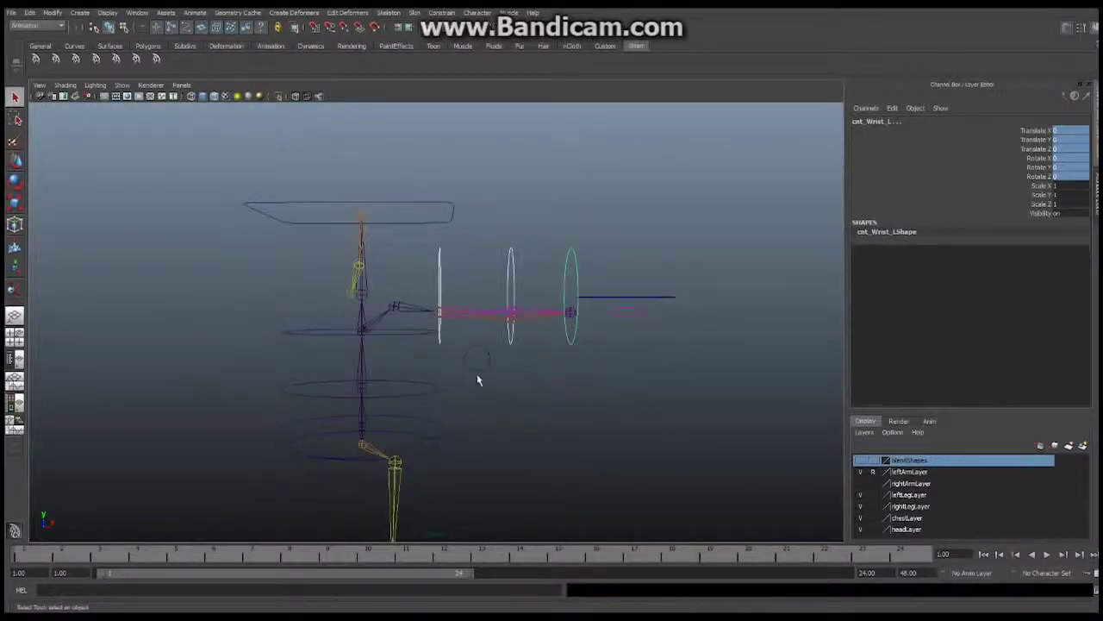
Step the timeline to frame 2 and return it to frame 1.
{"action": "double_click", "coordinate": [28, 557]}
{"action": "left_click", "coordinate": [63, 550]}
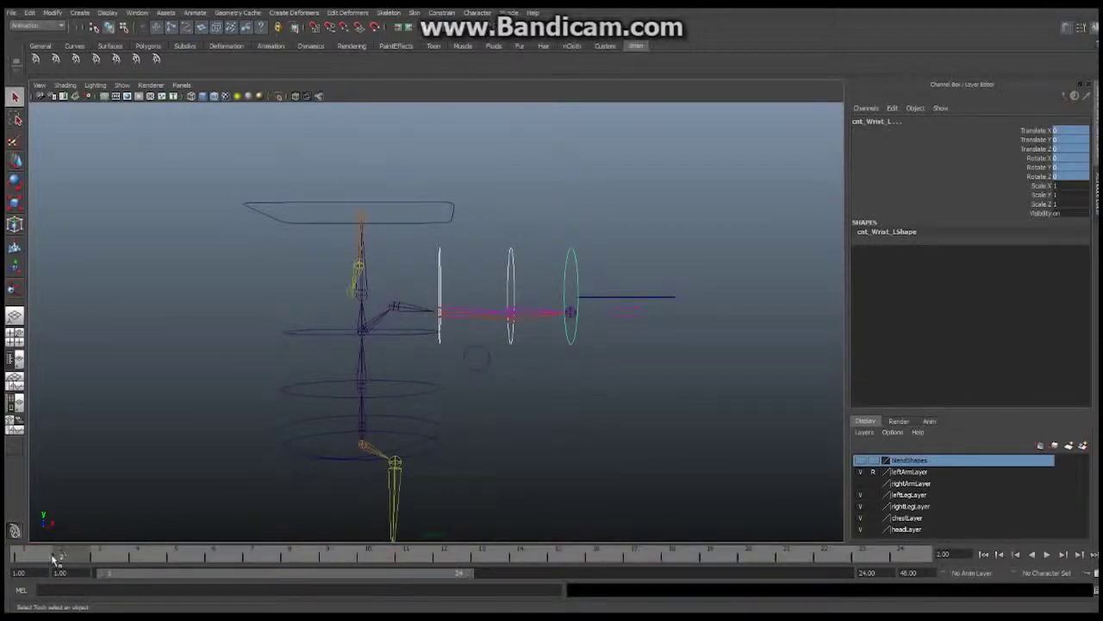
{"action": "left_click", "coordinate": [36, 558]}
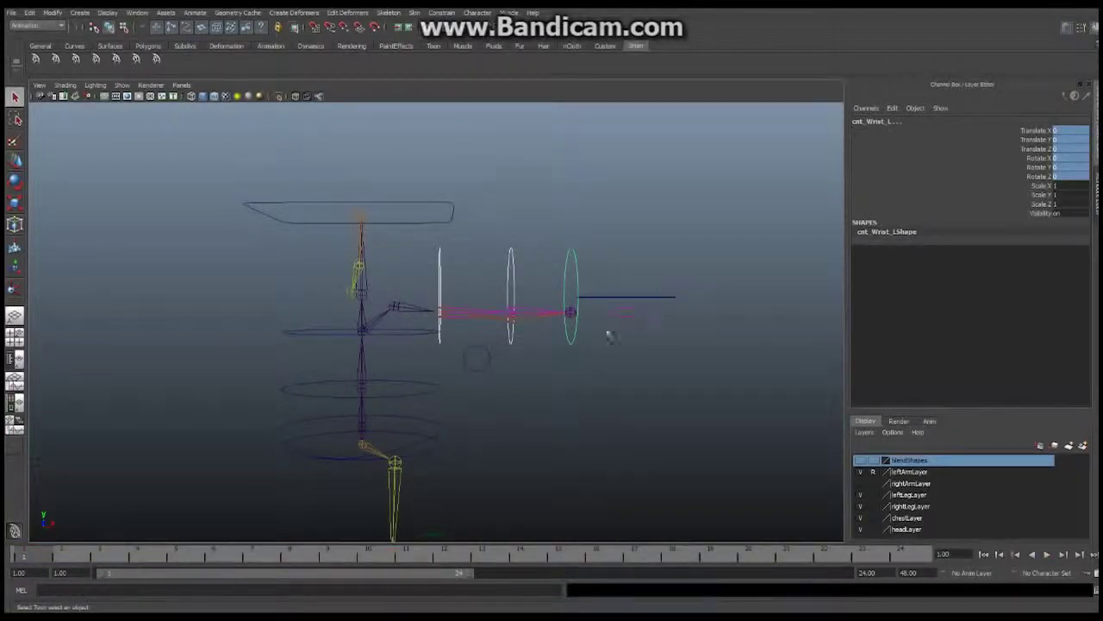
Test the IK arm by moving cnt_IKArm_L slightly along X, and reset its Translate X to 0.
{"action": "left_click_drag", "start_coordinate": [610, 336], "coordinate": [644, 346], "text": "alt"}
{"action": "left_click", "coordinate": [644, 353]}
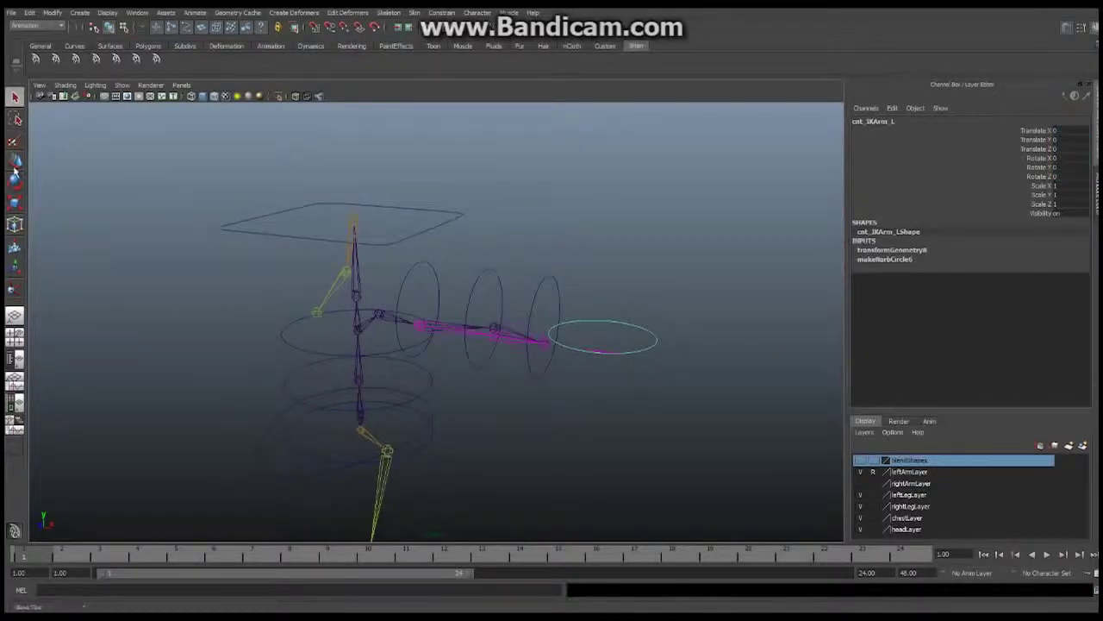
{"action": "left_click", "coordinate": [14, 160]}
{"action": "left_click_drag", "start_coordinate": [584, 348], "coordinate": [591, 349]}
{"action": "left_click", "coordinate": [1062, 130]}
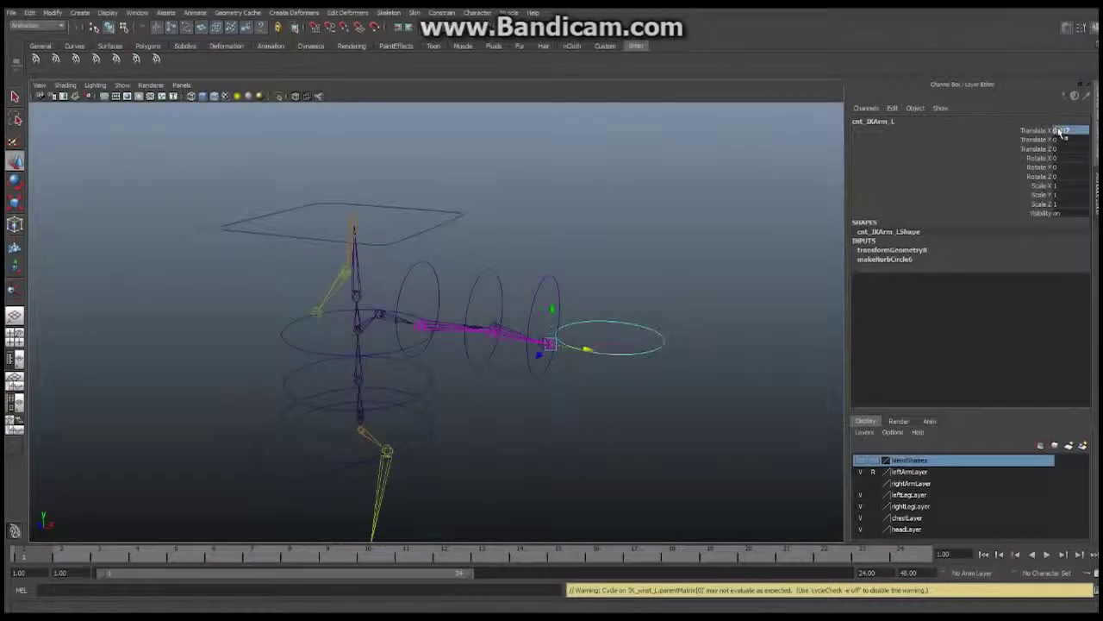
{"action": "type", "text": "0"}
{"action": "key", "text": "Return"}
Create a NURBS circle at the origin and set its Rotate X to 90.
{"action": "left_click_drag", "start_coordinate": [586, 311], "coordinate": [471, 267], "text": "alt"}
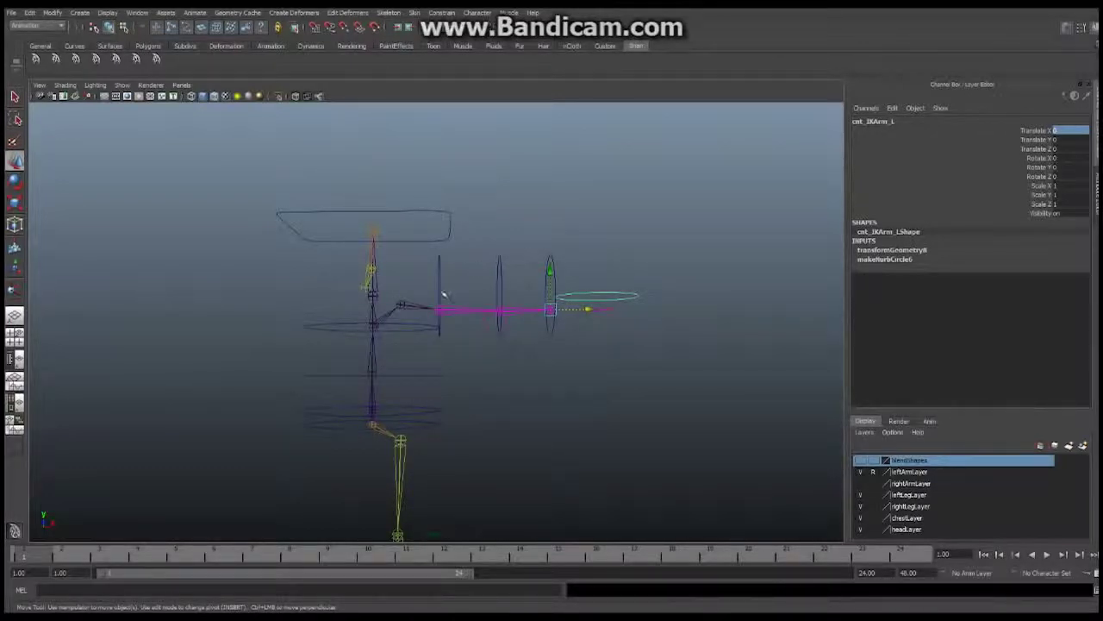
{"action": "left_click_drag", "start_coordinate": [444, 293], "coordinate": [525, 310], "text": "alt"}
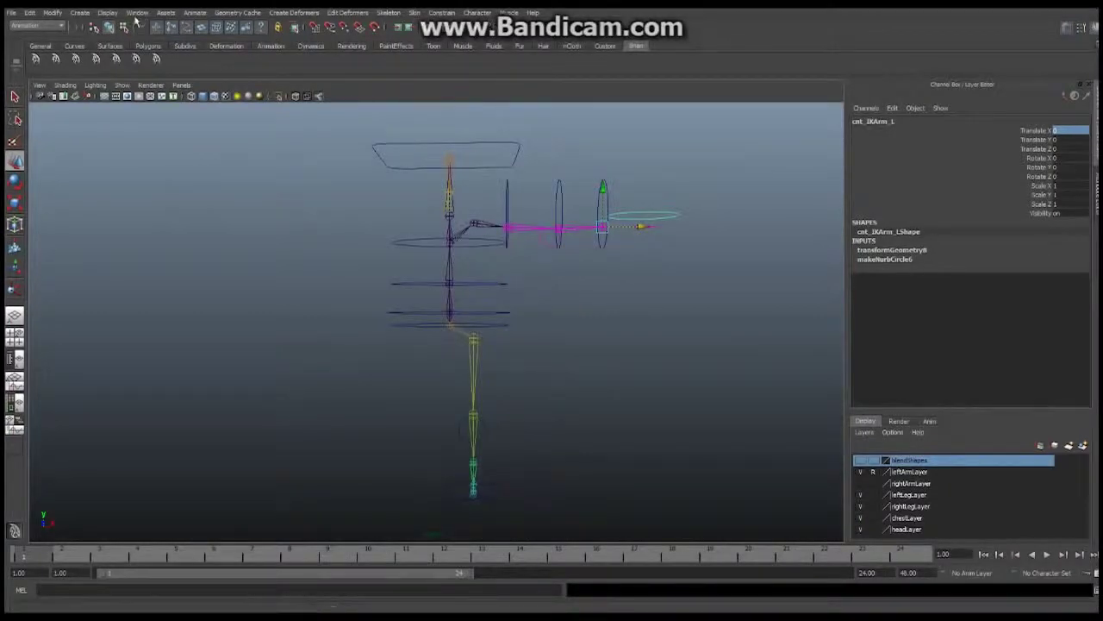
{"action": "left_click", "coordinate": [79, 12]}
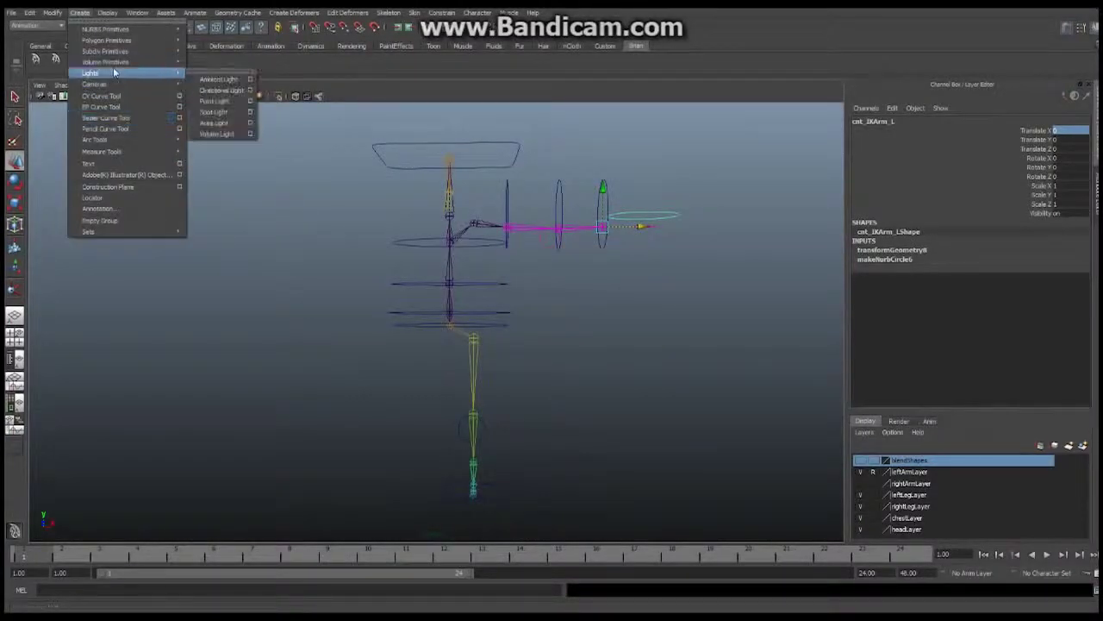
{"action": "mouse_move", "coordinate": [129, 29]}
{"action": "left_click", "coordinate": [221, 101]}
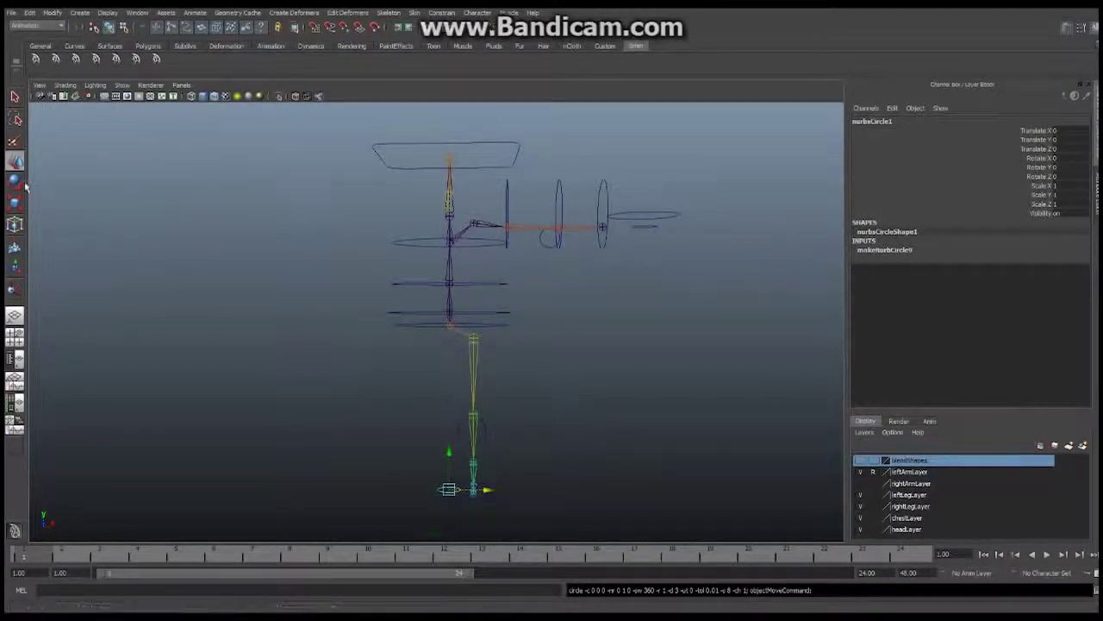
{"action": "key", "text": "e"}
{"action": "left_click_drag", "start_coordinate": [456, 439], "coordinate": [445, 501]}
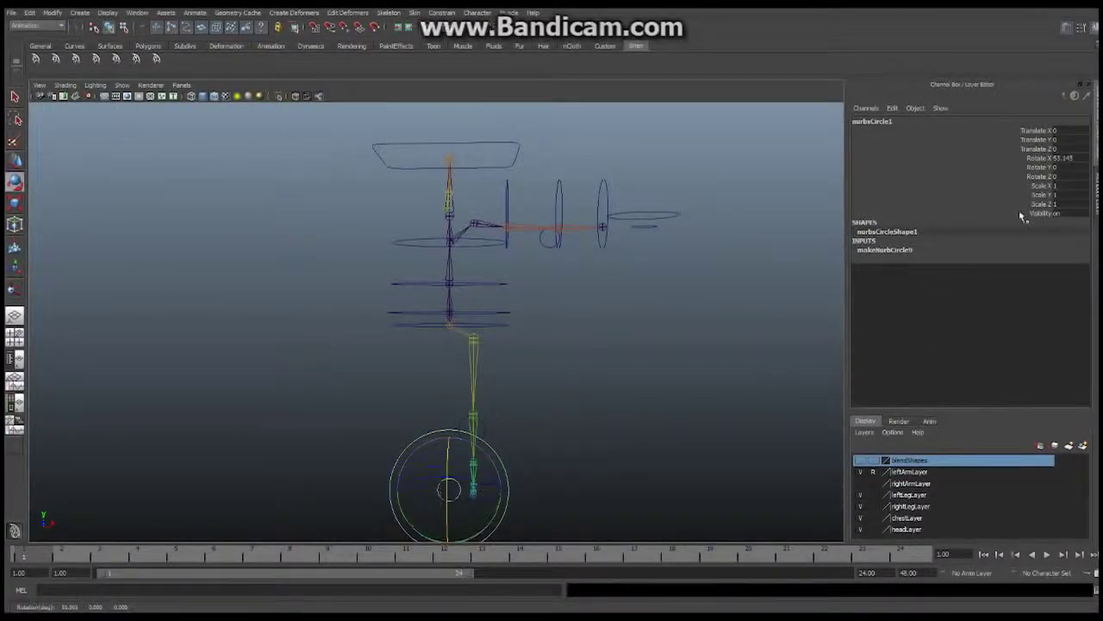
{"action": "left_click", "coordinate": [1069, 159]}
{"action": "type", "text": "90"}
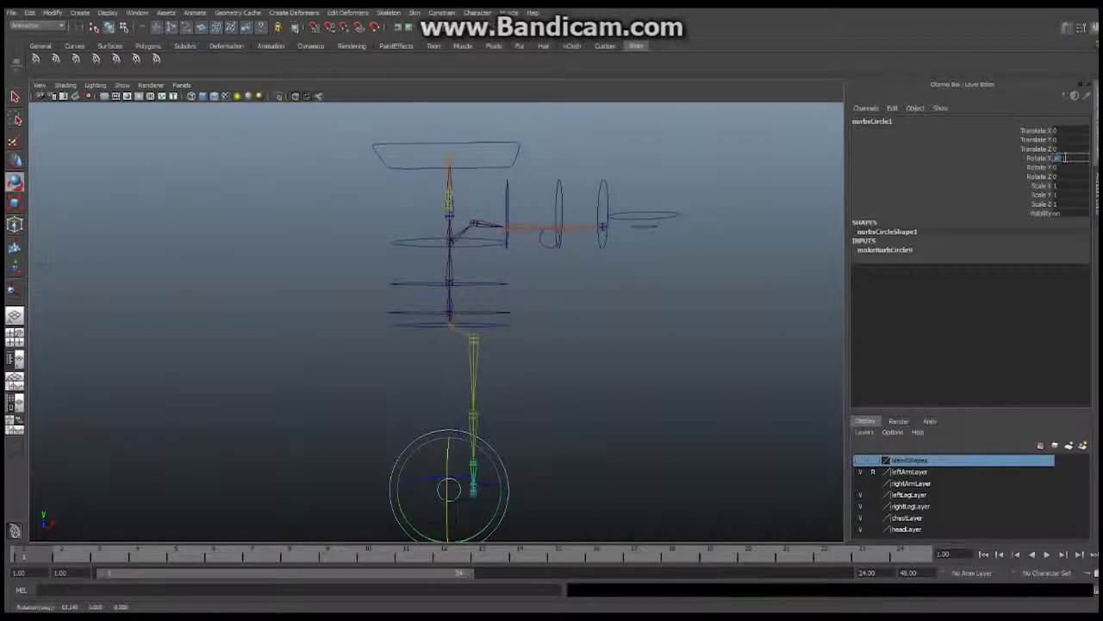
{"action": "key", "text": "Return"}
Rename the new circle as cnt_Clavical_L.
{"action": "left_click", "coordinate": [888, 122]}
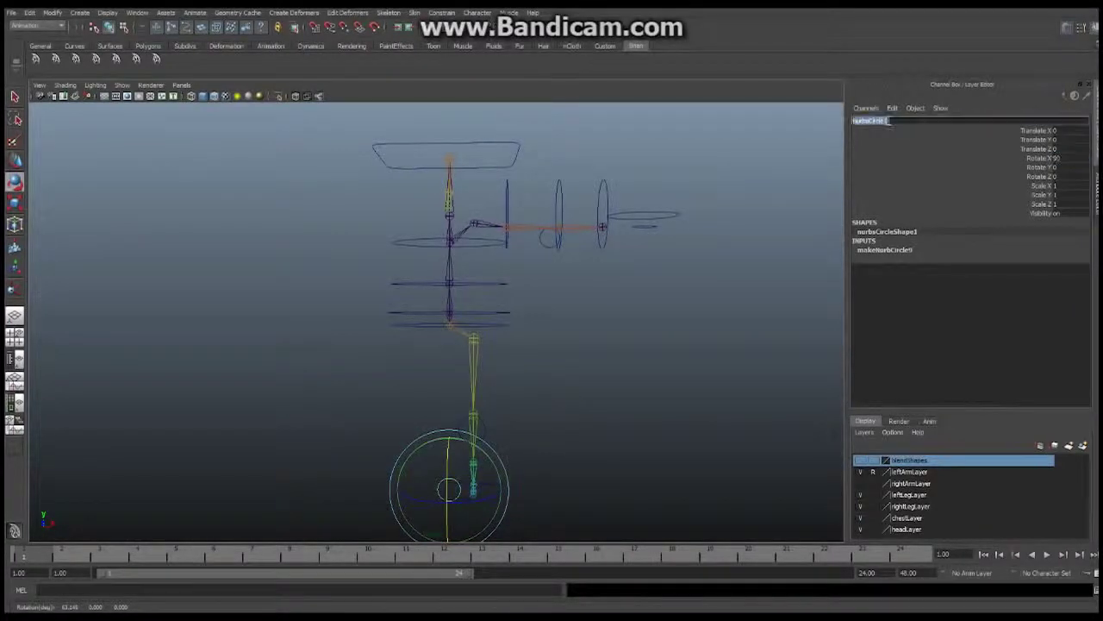
{"action": "type", "text": "cnt_"}
{"action": "type", "text": "Clavical_L"}
{"action": "key", "text": "Return"}
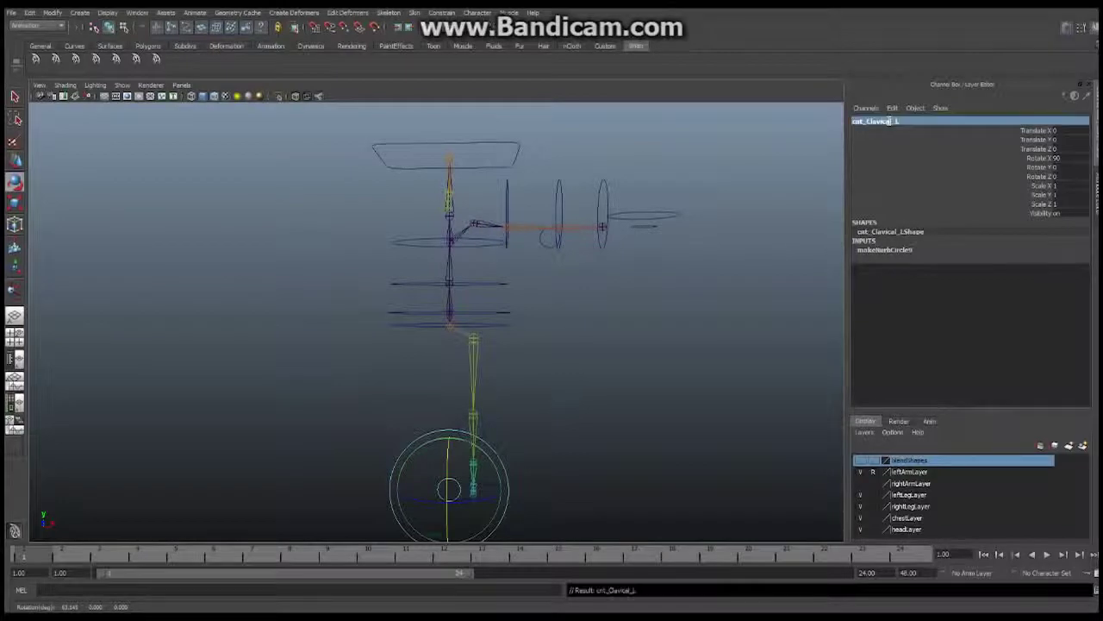
Raise the top control vertex of cnt_Clavical_L to stretch the circle upward into a teardrop.
{"action": "left_click_drag", "start_coordinate": [434, 505], "coordinate": [544, 319], "text": "alt"}
{"action": "left_click", "coordinate": [448, 318]}
{"action": "left_click", "coordinate": [455, 319]}
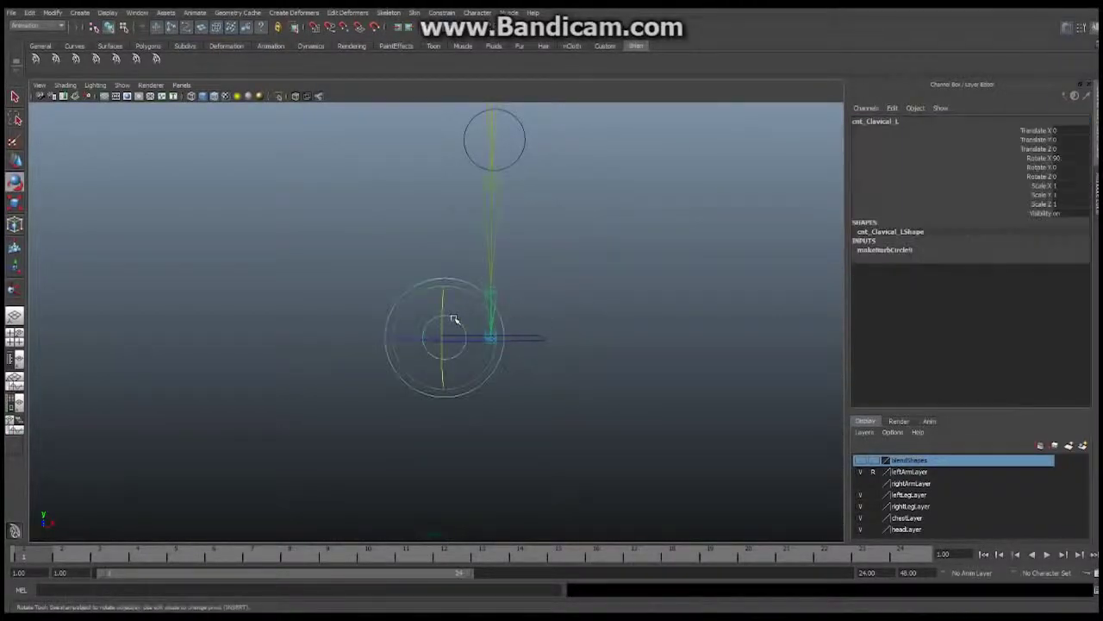
{"action": "right_click_drag", "start_coordinate": [454, 319], "coordinate": [419, 320]}
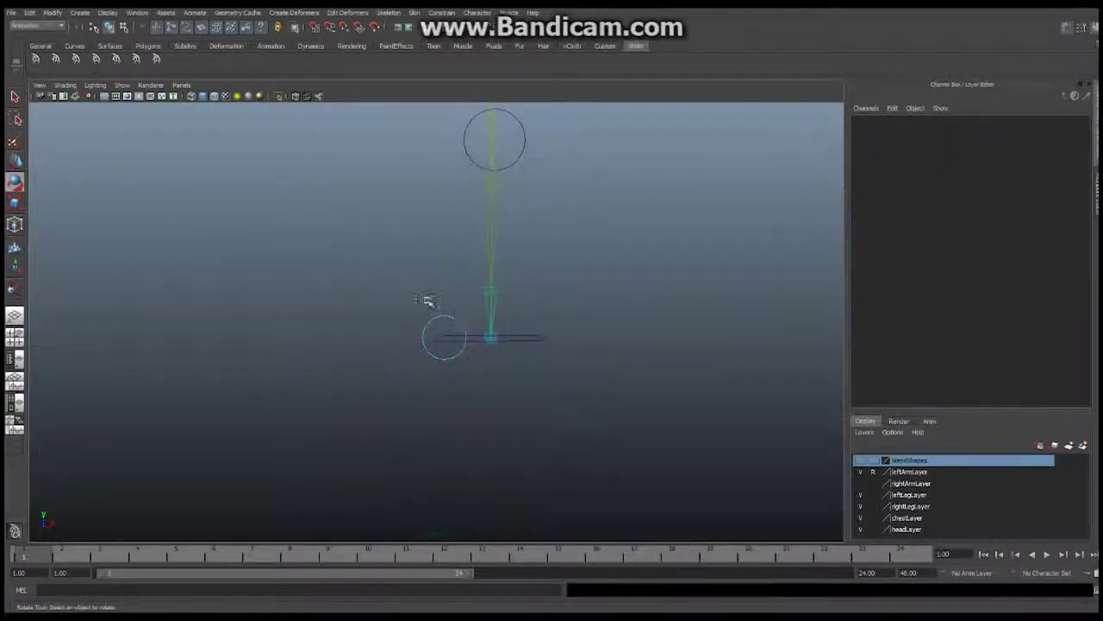
{"action": "left_click", "coordinate": [445, 316]}
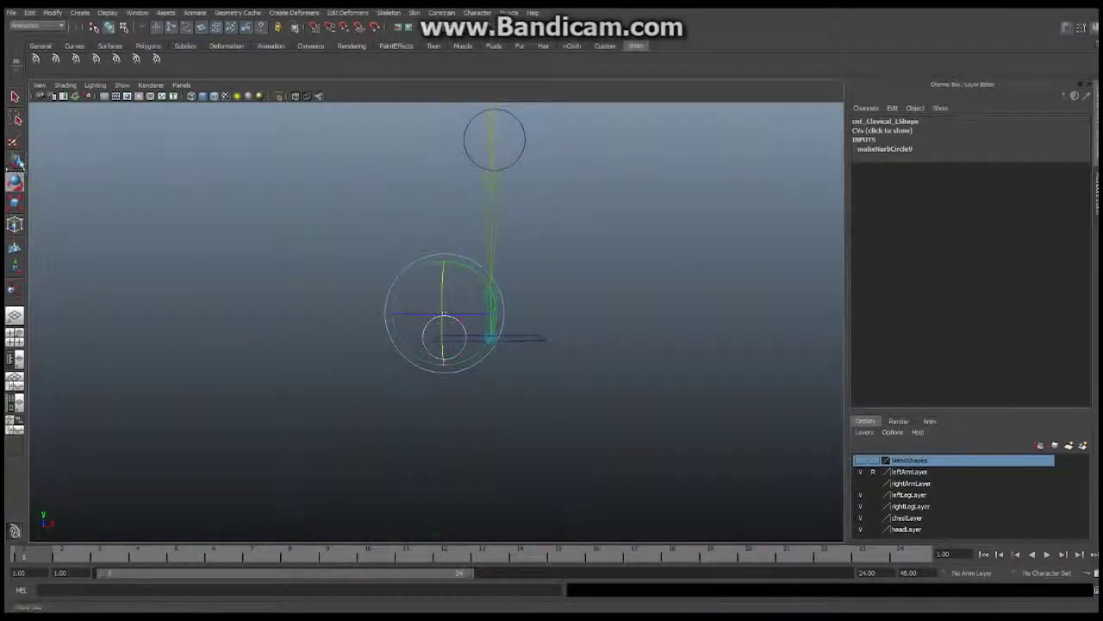
{"action": "key", "text": "w"}
{"action": "left_click_drag", "start_coordinate": [444, 273], "coordinate": [452, 210]}
Pull the upper control vertex facing the leg outward and slightly up, and return cnt_Clavical_L to object selection.
{"action": "left_click", "coordinate": [462, 319]}
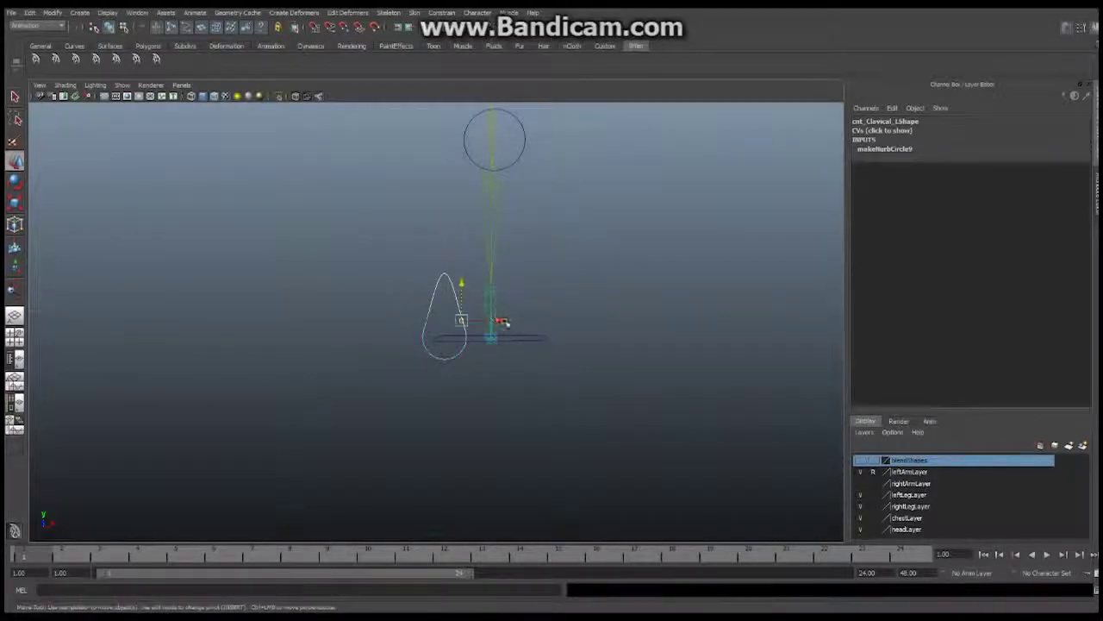
{"action": "left_click_drag", "start_coordinate": [502, 320], "coordinate": [523, 316]}
{"action": "left_click_drag", "start_coordinate": [485, 282], "coordinate": [485, 269]}
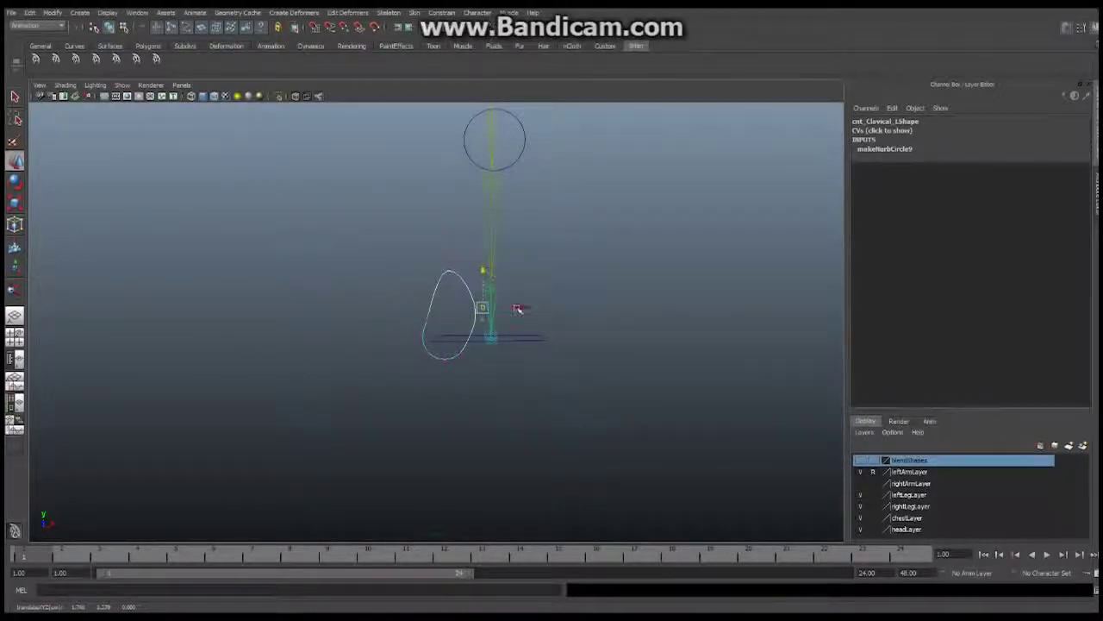
{"action": "left_click_drag", "start_coordinate": [518, 307], "coordinate": [523, 309]}
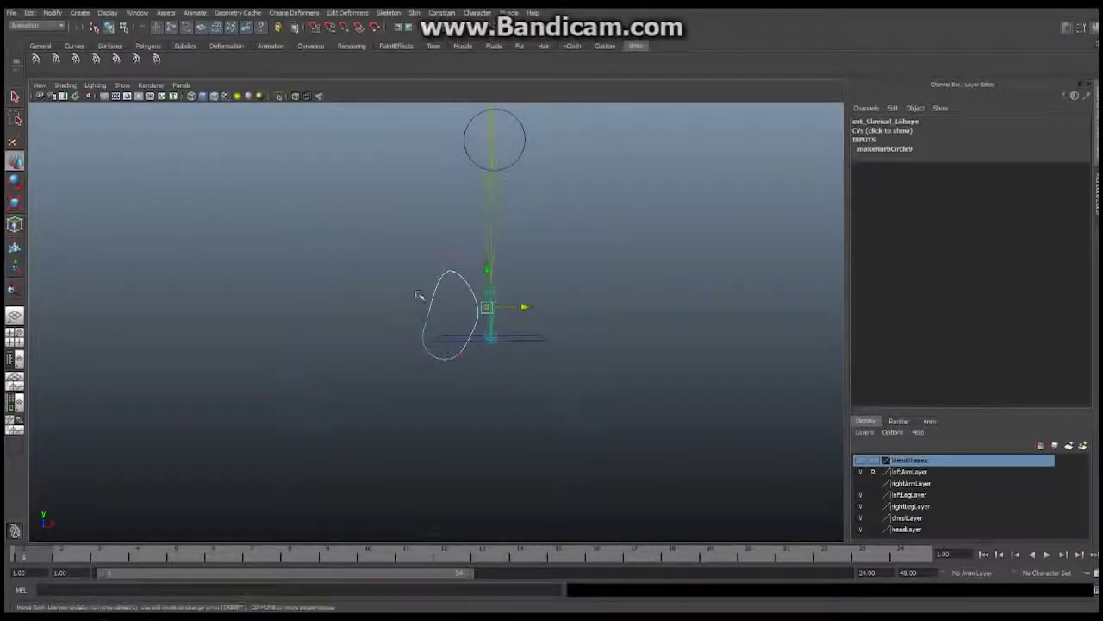
{"action": "right_click_drag", "start_coordinate": [460, 278], "coordinate": [504, 256]}
{"action": "left_click", "coordinate": [462, 285]}
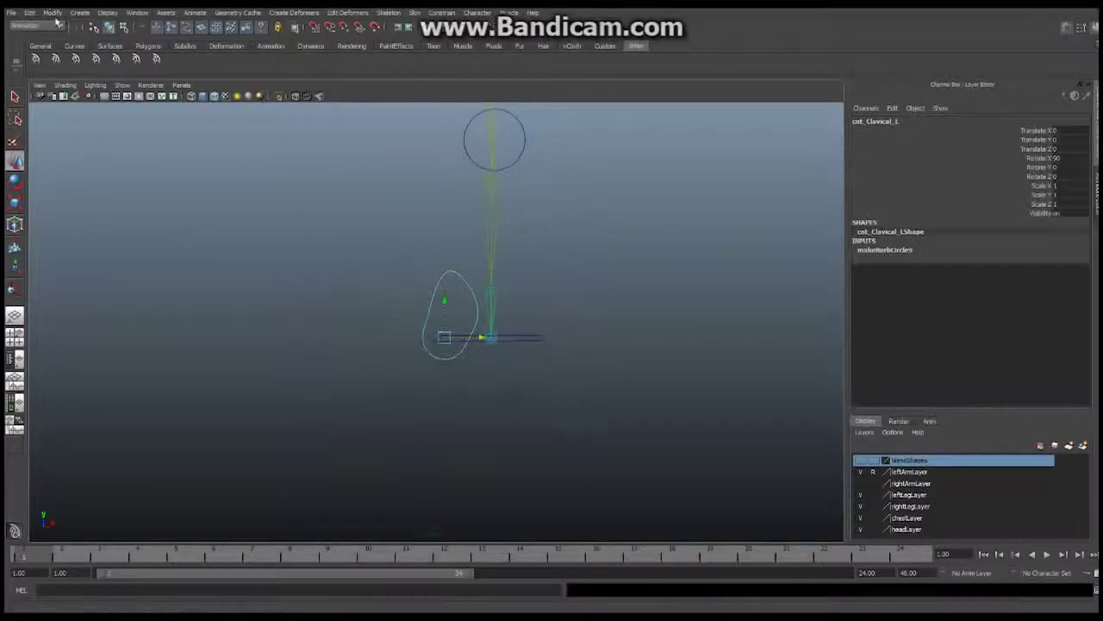
Group cnt_Clavical_L and name the group adj_Clavical_L.
{"action": "left_click", "coordinate": [29, 13]}
{"action": "left_click", "coordinate": [53, 302]}
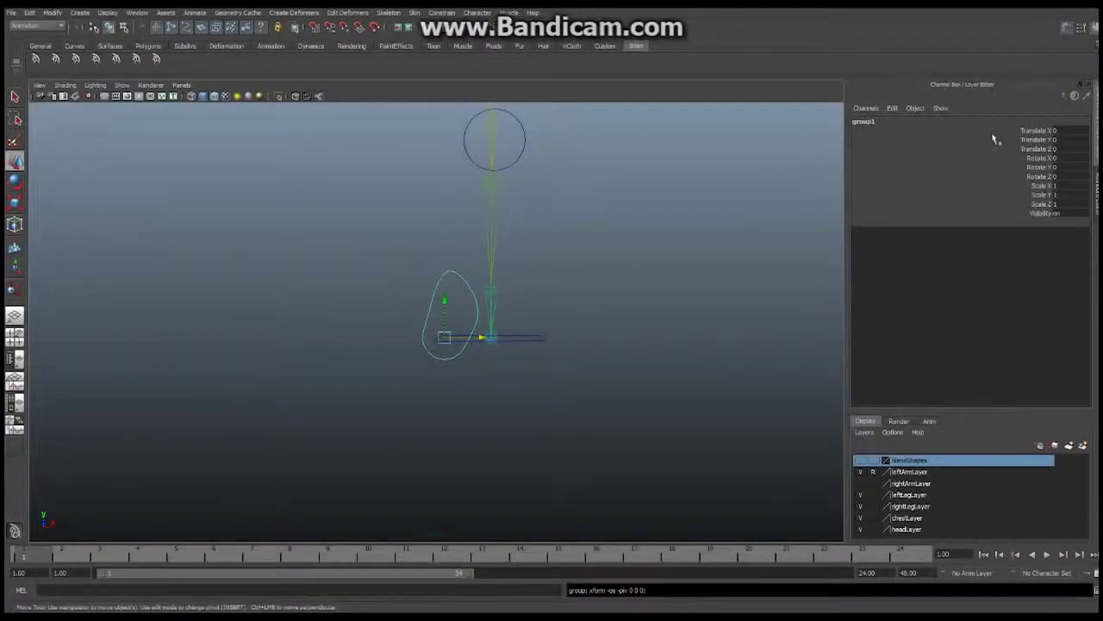
{"action": "left_click", "coordinate": [876, 123]}
{"action": "type", "text": "ctrl"}
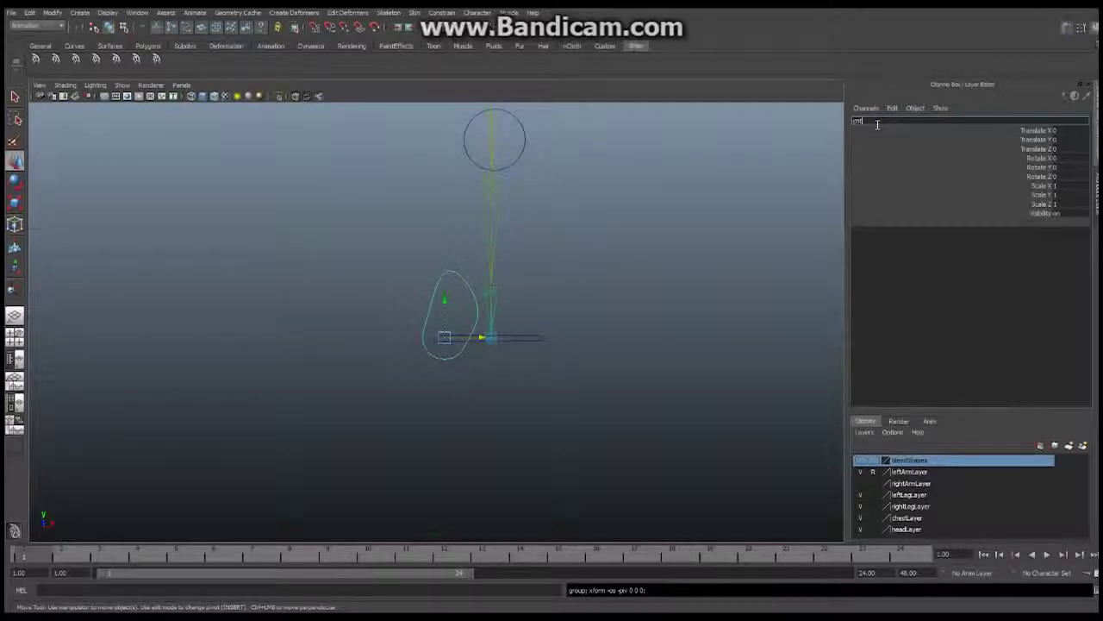
{"action": "key", "text": "Return"}
{"action": "key", "text": "Return"}
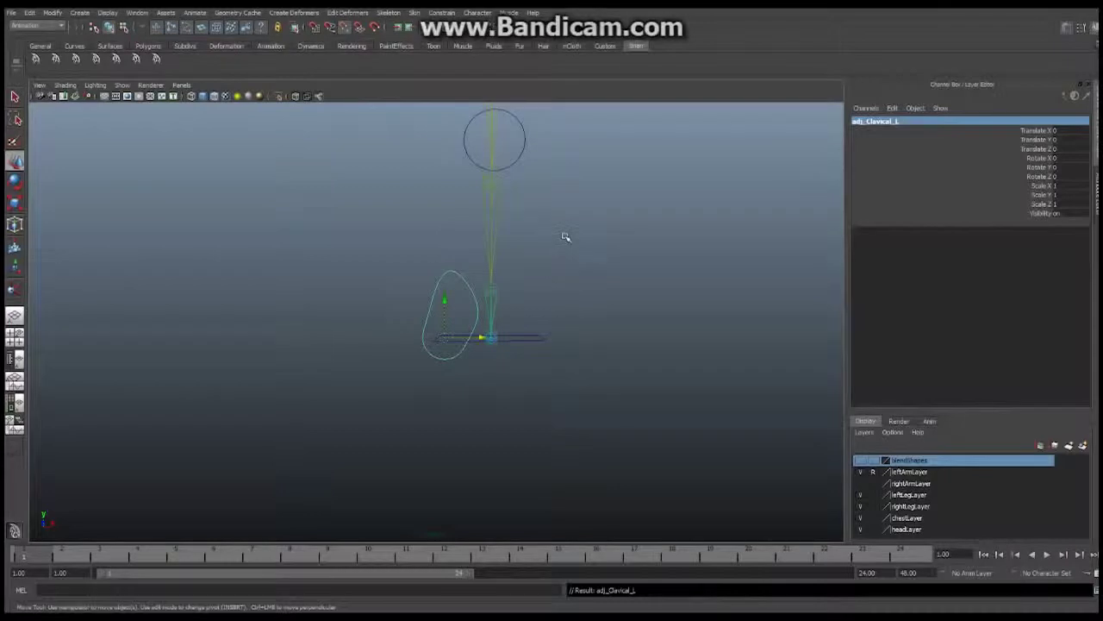
Move adj_Clavical_L onto the left clavicle joint, at about 2.125 in Translate X and 23.2 in Translate Y.
{"action": "middle_click_drag", "start_coordinate": [677, 108], "coordinate": [643, 320], "text": "alt"}
{"action": "right_click_drag", "start_coordinate": [643, 319], "coordinate": [530, 227], "text": "alt"}
{"action": "middle_click_drag", "start_coordinate": [530, 228], "coordinate": [510, 285], "text": "alt"}
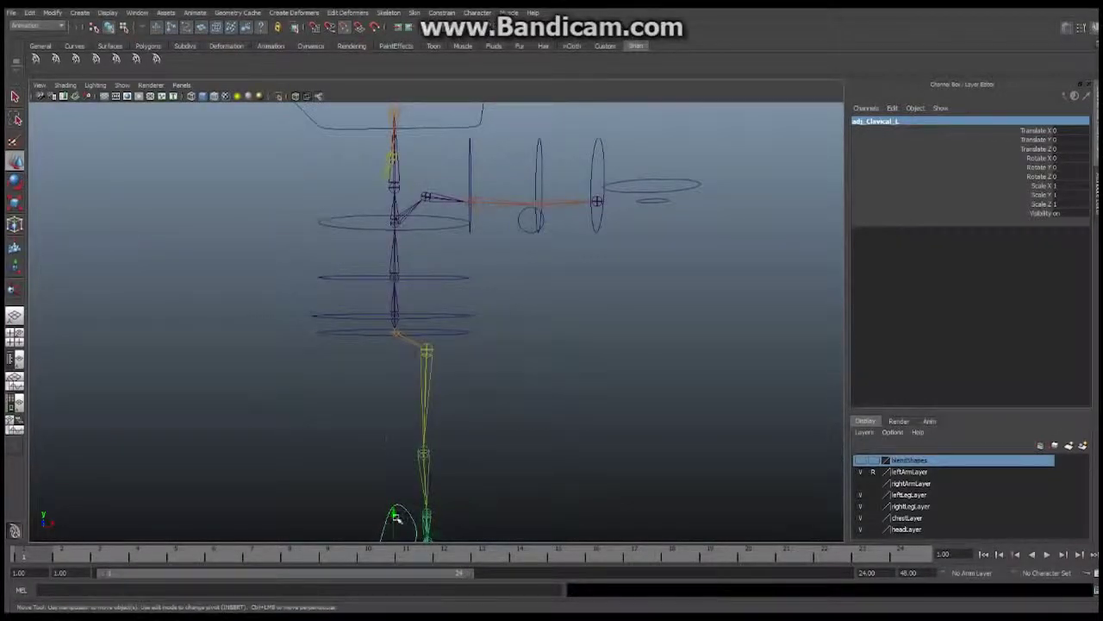
{"action": "left_click_drag", "start_coordinate": [394, 516], "coordinate": [320, 306]}
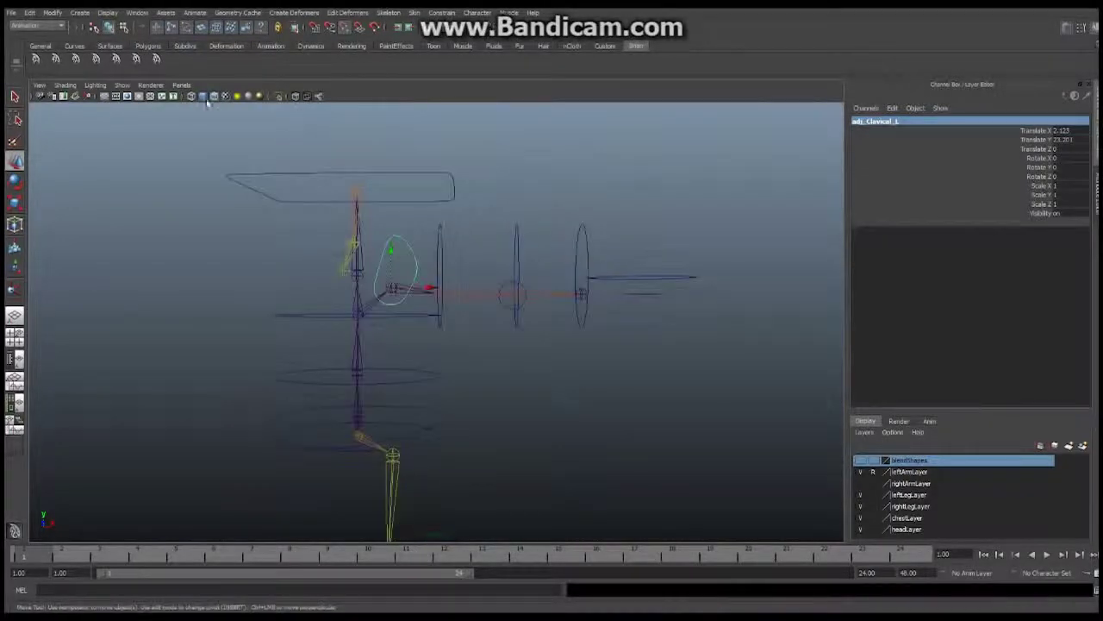
Show the polygon meshes and inspect the clavicle control's placement against the character's head and left arm.
{"action": "left_click", "coordinate": [122, 86]}
{"action": "left_click", "coordinate": [150, 160]}
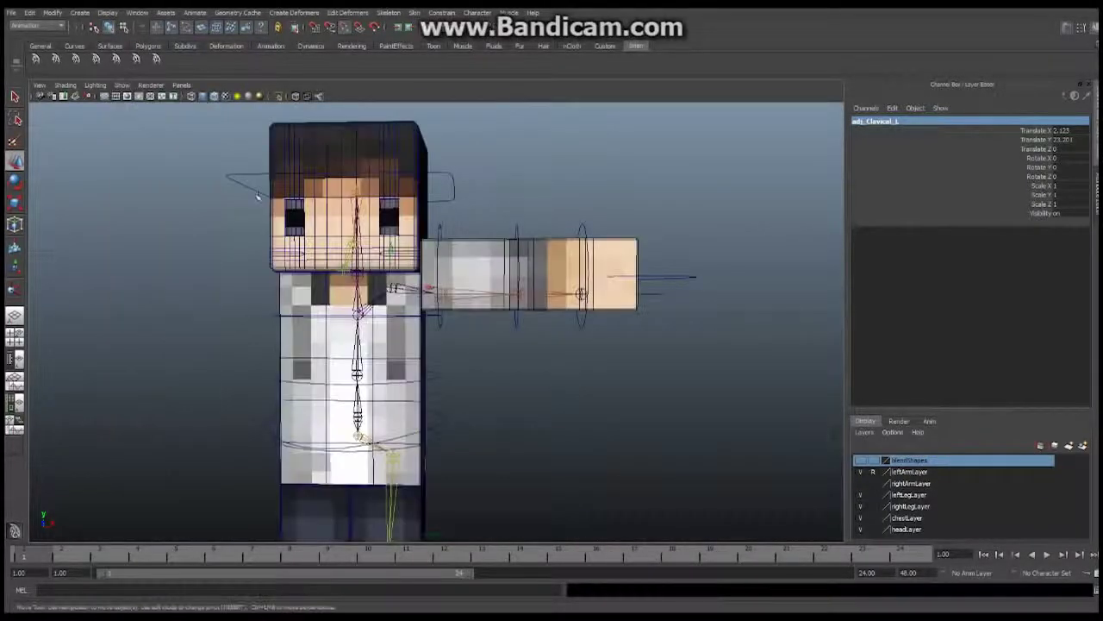
{"action": "left_click_drag", "start_coordinate": [312, 220], "coordinate": [277, 229], "text": "alt"}
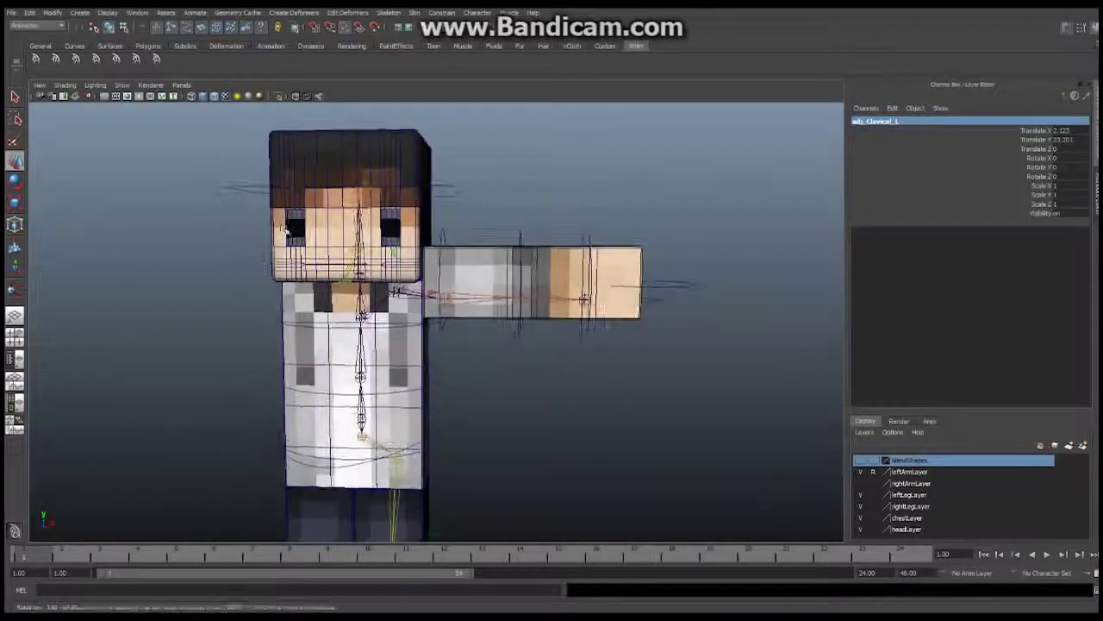
{"action": "middle_click_drag", "start_coordinate": [431, 230], "coordinate": [447, 223], "text": "alt"}
{"action": "right_click_drag", "start_coordinate": [453, 217], "coordinate": [687, 216], "text": "alt"}
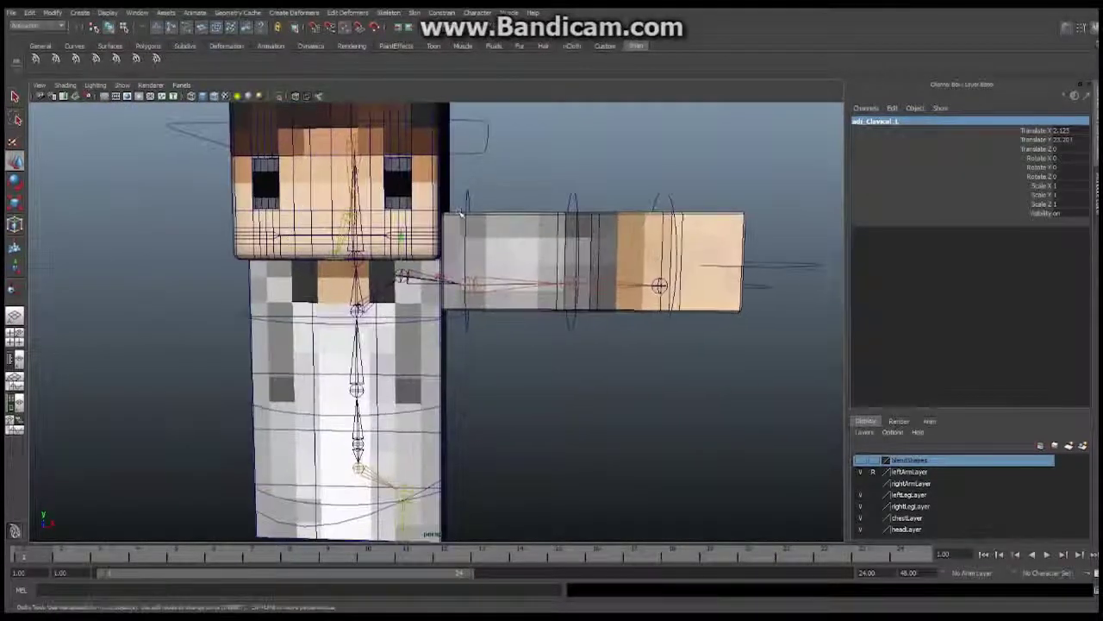
Hide the polygon meshes and the joints in the viewport, leaving the control curves displayed.
{"action": "left_click", "coordinate": [122, 85]}
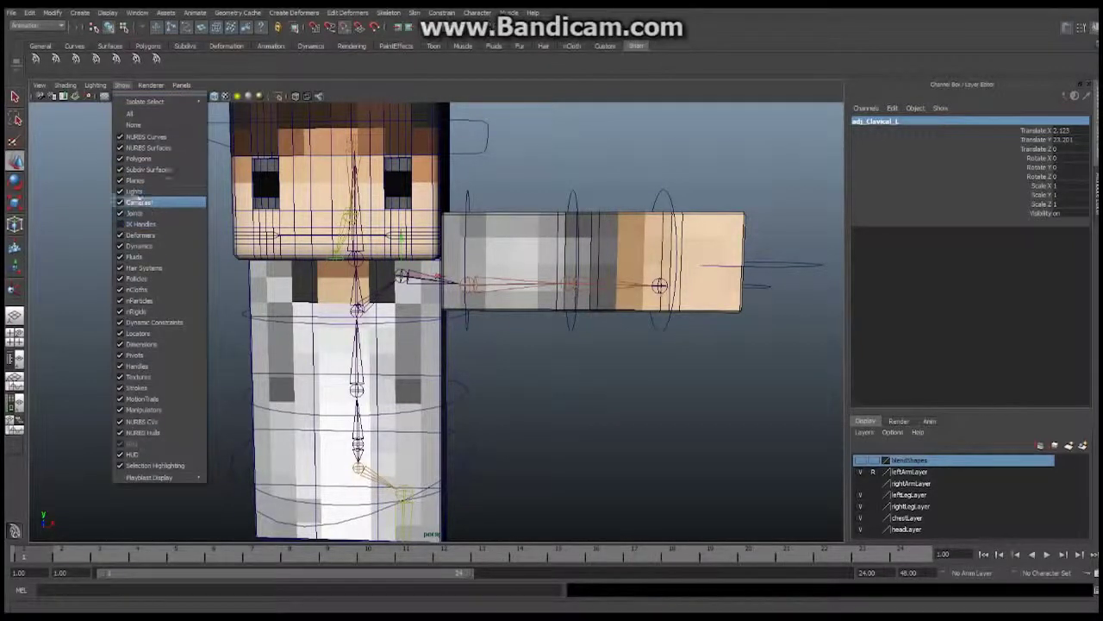
{"action": "left_click", "coordinate": [138, 159]}
{"action": "middle_click_drag", "start_coordinate": [318, 190], "coordinate": [296, 199], "text": "alt"}
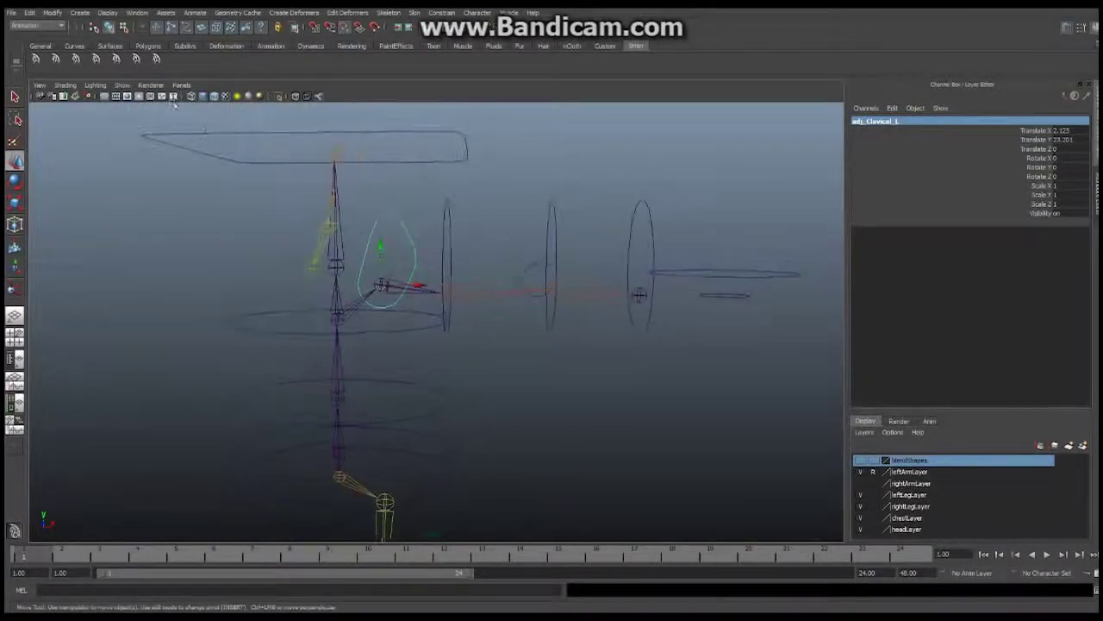
{"action": "left_click", "coordinate": [122, 84]}
{"action": "left_click", "coordinate": [141, 214]}
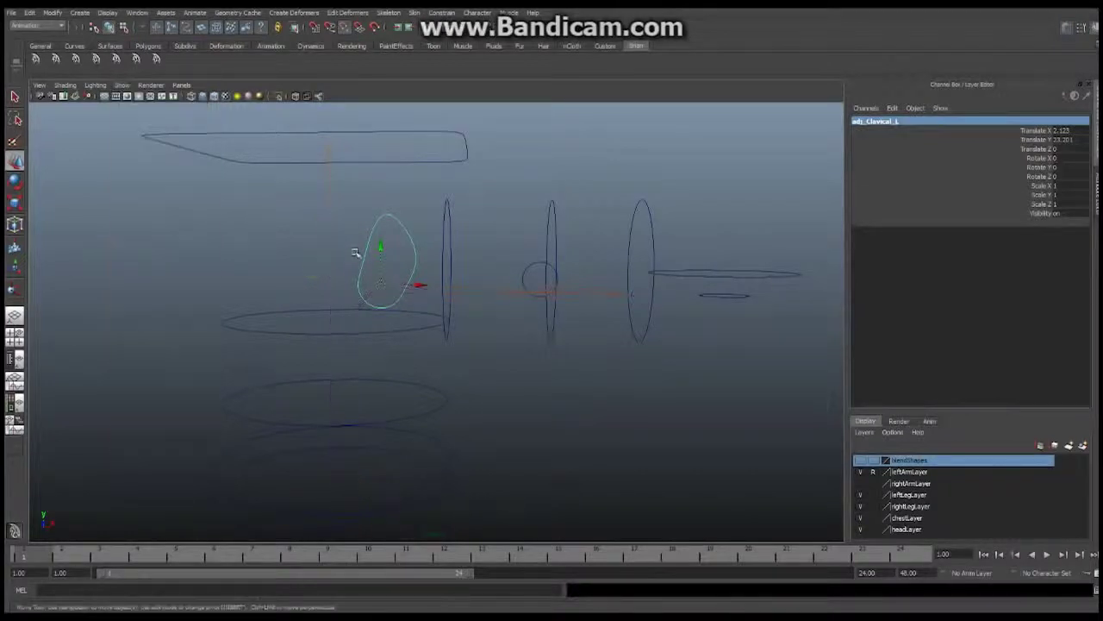
Move all control vertices of cnt_Clavical_L up and outward above the left shoulder, with the polygon meshes displayed, so the curve clears the head.
{"action": "left_click_drag", "start_coordinate": [368, 256], "coordinate": [363, 243], "text": "alt"}
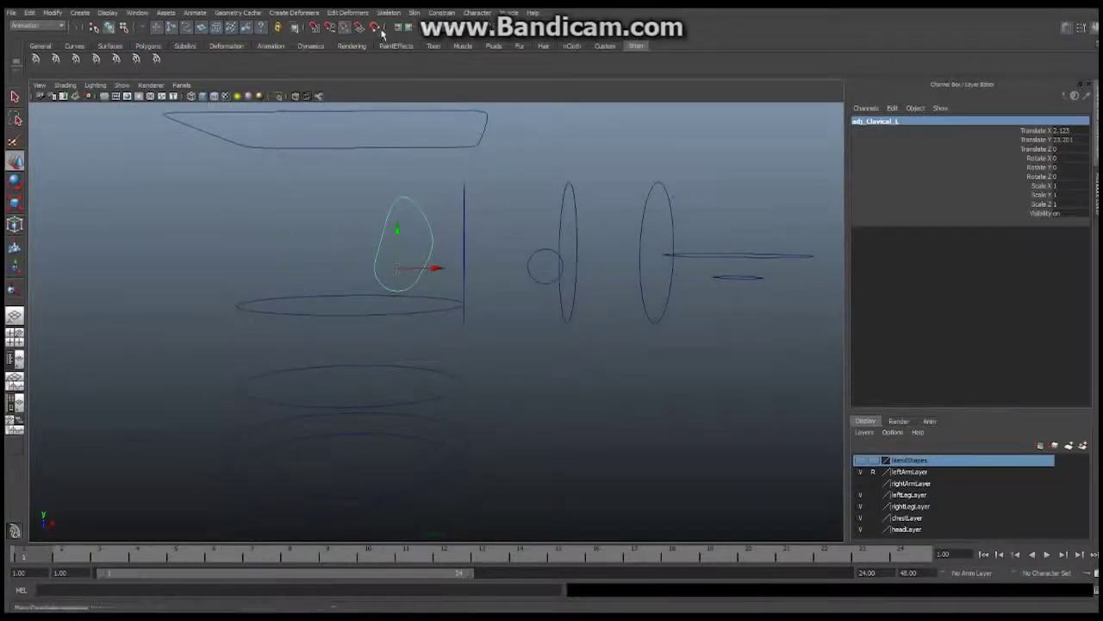
{"action": "left_click", "coordinate": [421, 209]}
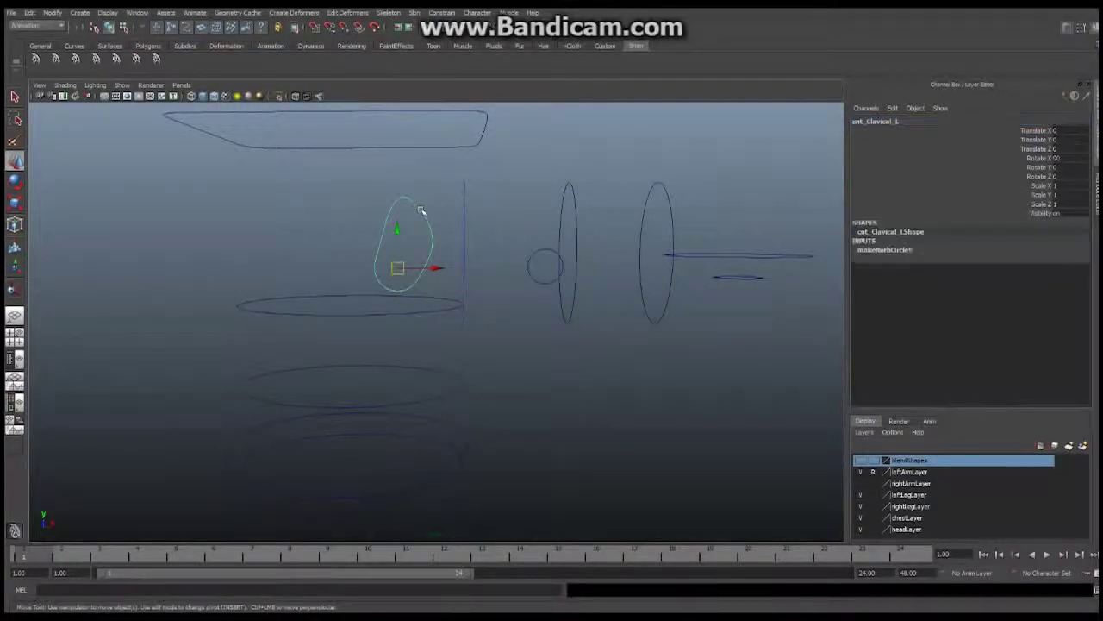
{"action": "right_click_drag", "start_coordinate": [420, 209], "coordinate": [380, 210]}
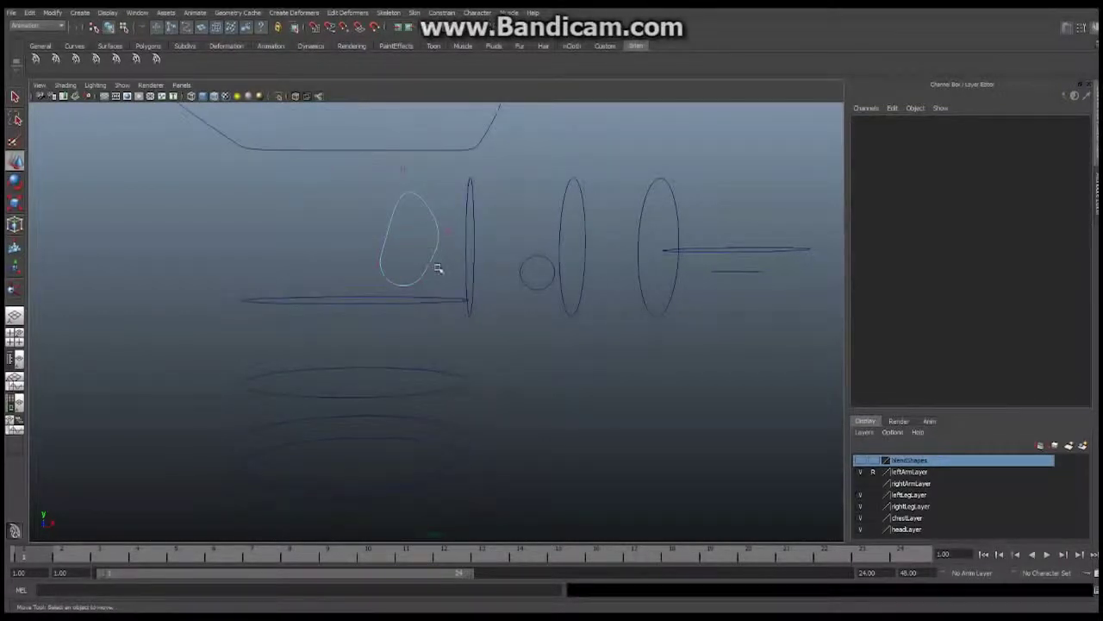
{"action": "left_click_drag", "start_coordinate": [450, 297], "coordinate": [459, 297]}
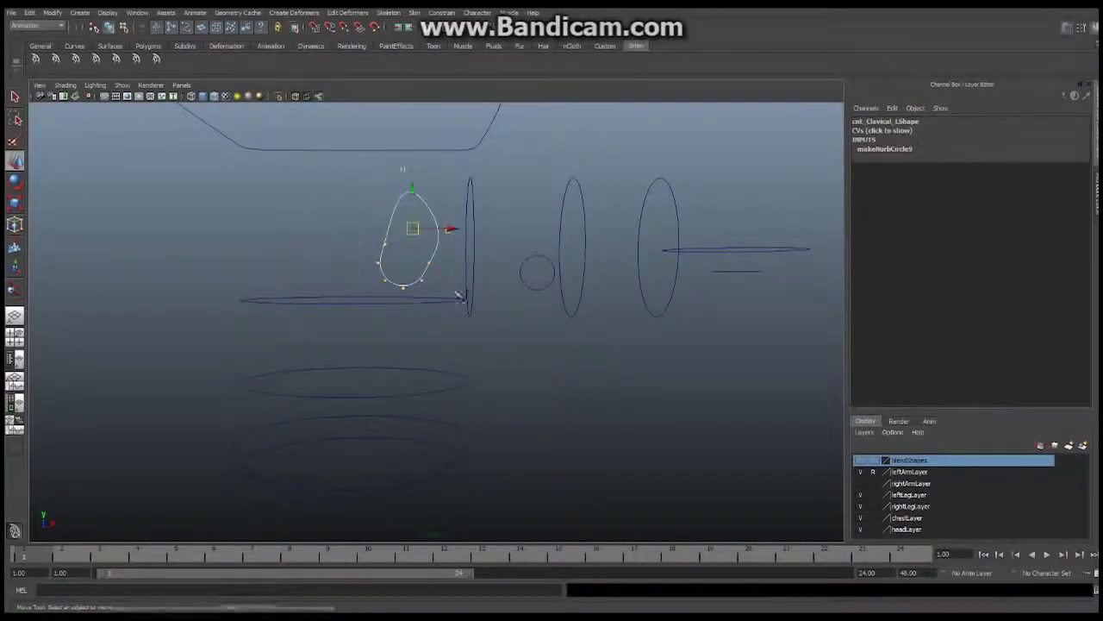
{"action": "left_click", "coordinate": [118, 89]}
{"action": "left_click", "coordinate": [153, 167]}
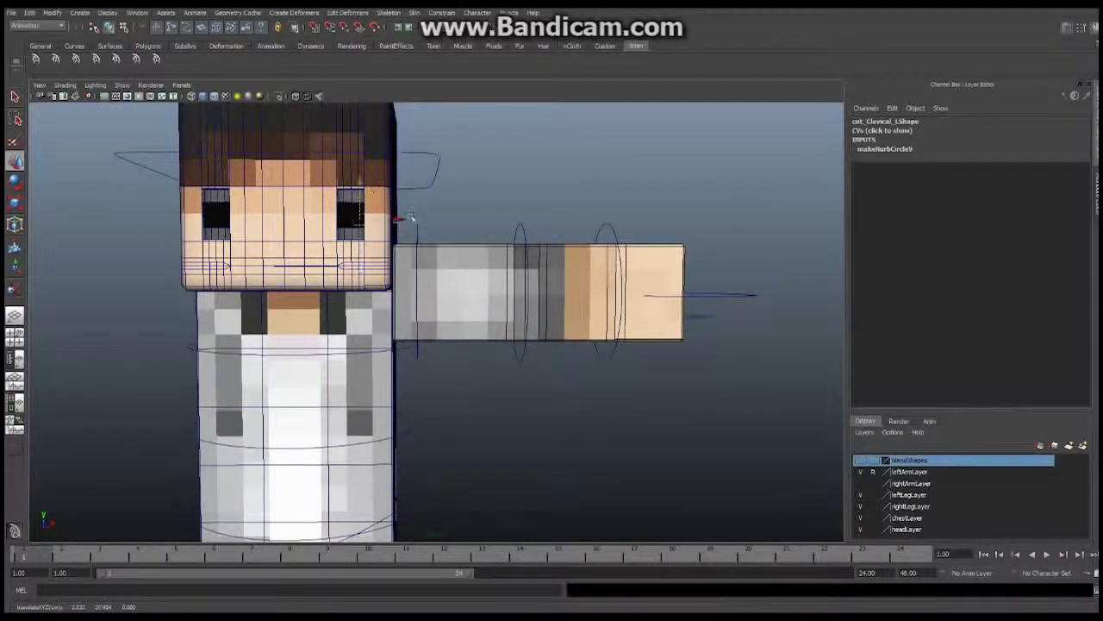
{"action": "left_click_drag", "start_coordinate": [405, 220], "coordinate": [439, 221]}
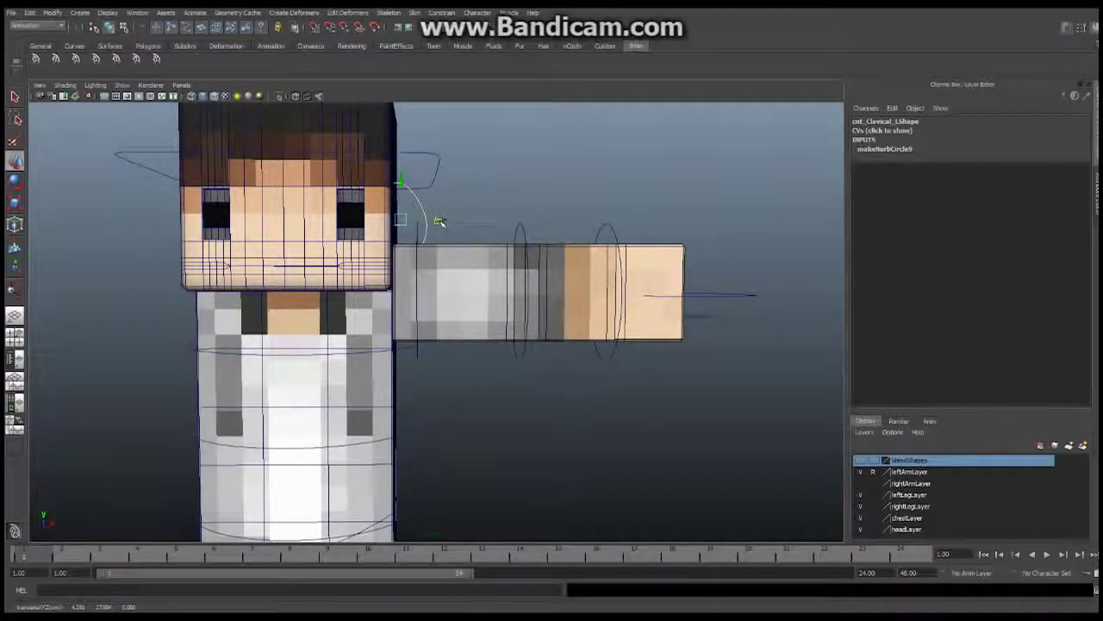
{"action": "left_click", "coordinate": [335, 129]}
{"action": "left_click_drag", "start_coordinate": [420, 242], "coordinate": [391, 244], "text": "alt"}
{"action": "middle_click_drag", "start_coordinate": [441, 243], "coordinate": [431, 269], "text": "alt"}
{"action": "left_click_drag", "start_coordinate": [431, 269], "coordinate": [481, 248], "text": "alt"}
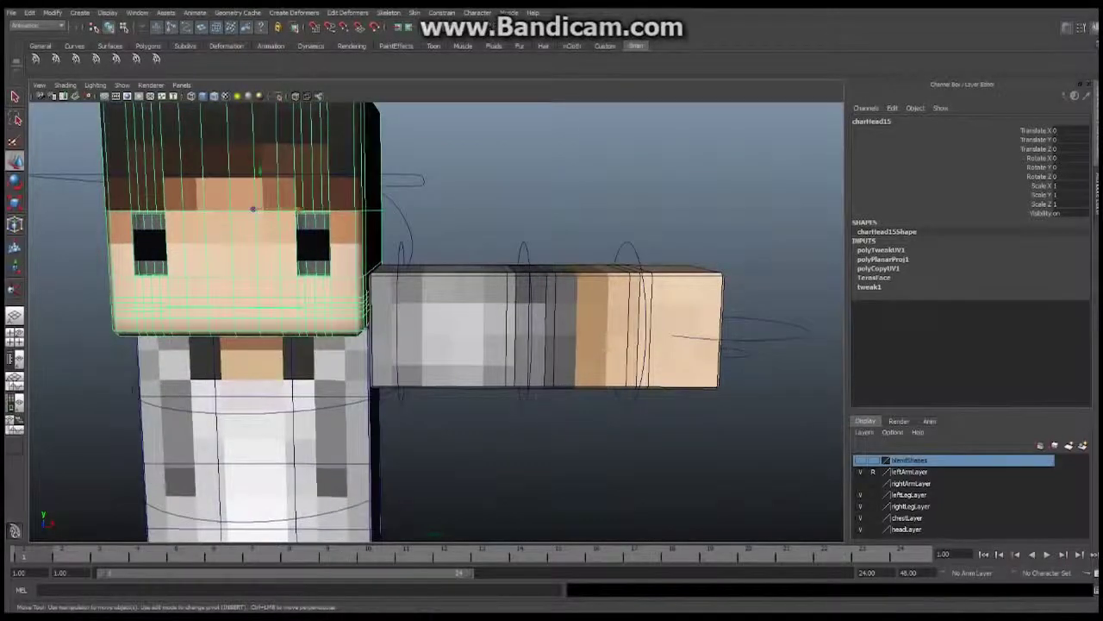
Display the joints again and hide the polygon meshes in the viewport.
{"action": "left_click", "coordinate": [123, 85]}
{"action": "left_click", "coordinate": [134, 212]}
{"action": "left_click", "coordinate": [122, 85]}
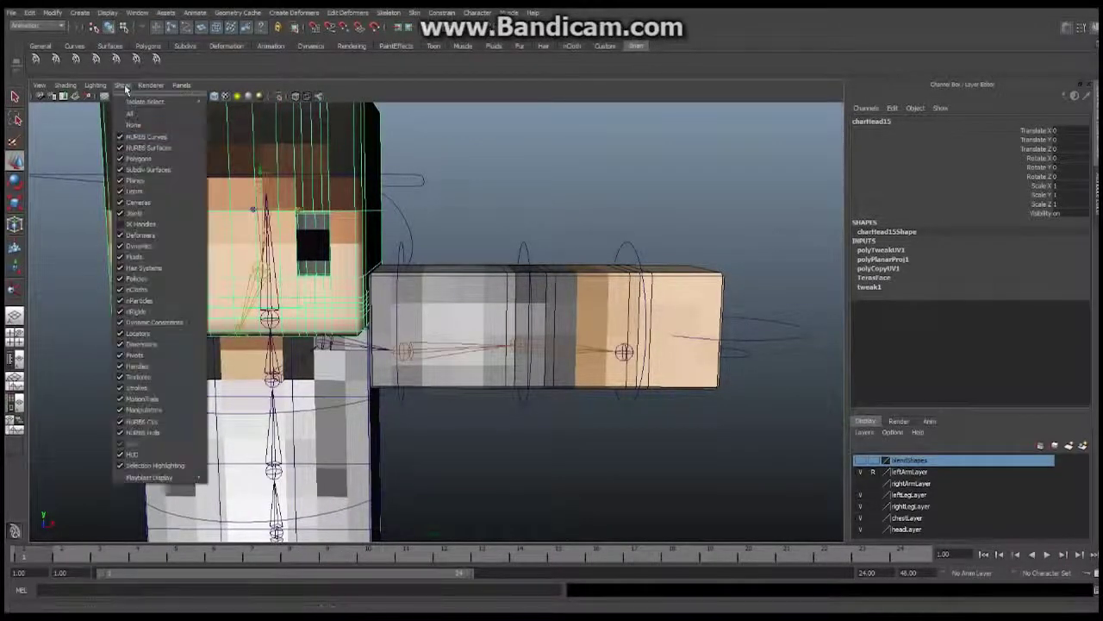
{"action": "left_click", "coordinate": [131, 160]}
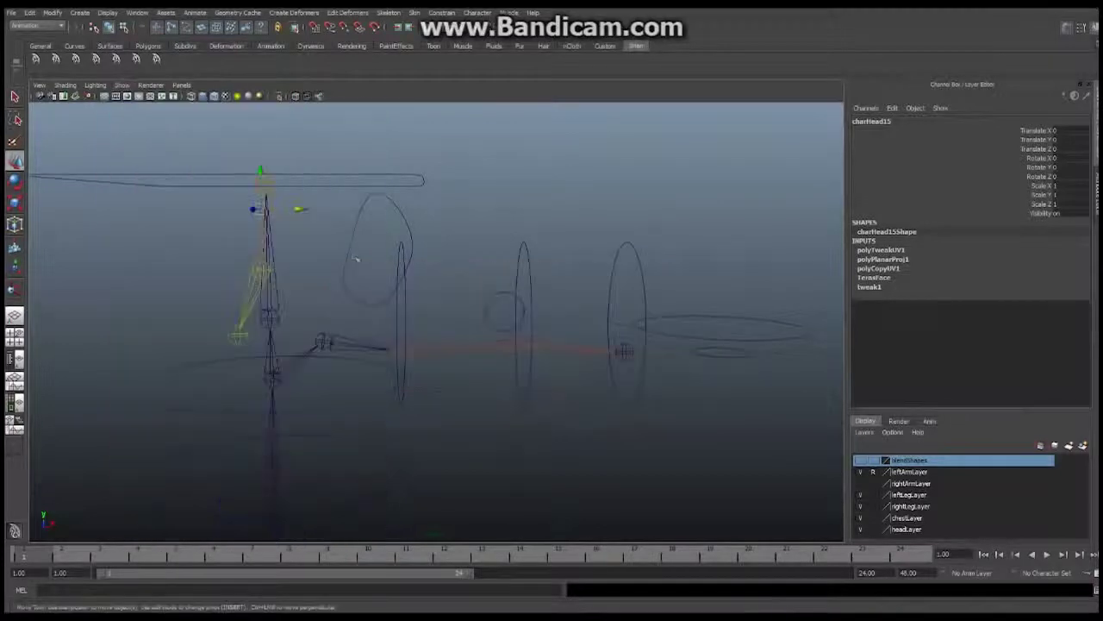
{"action": "mouse_move", "coordinate": [310, 235]}
{"action": "left_mouse_down", "text": "alt"}
{"action": "mouse_move", "coordinate": [319, 241]}
{"action": "mouse_move", "coordinate": [316, 233]}
{"action": "left_mouse_up", "text": "alt"}
{"action": "middle_click_drag", "start_coordinate": [382, 318], "coordinate": [408, 307], "text": "alt"}
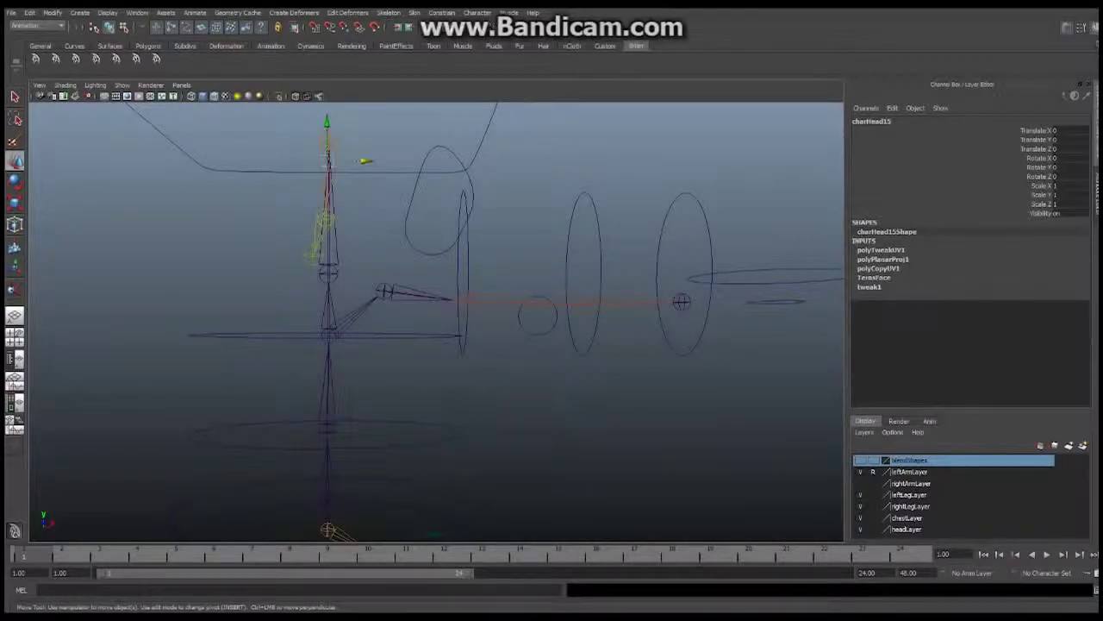
Parent adj_Clavical_L under cnt_Spine2 in the Outliner hierarchy.
{"action": "key", "text": "alt+Tab"}
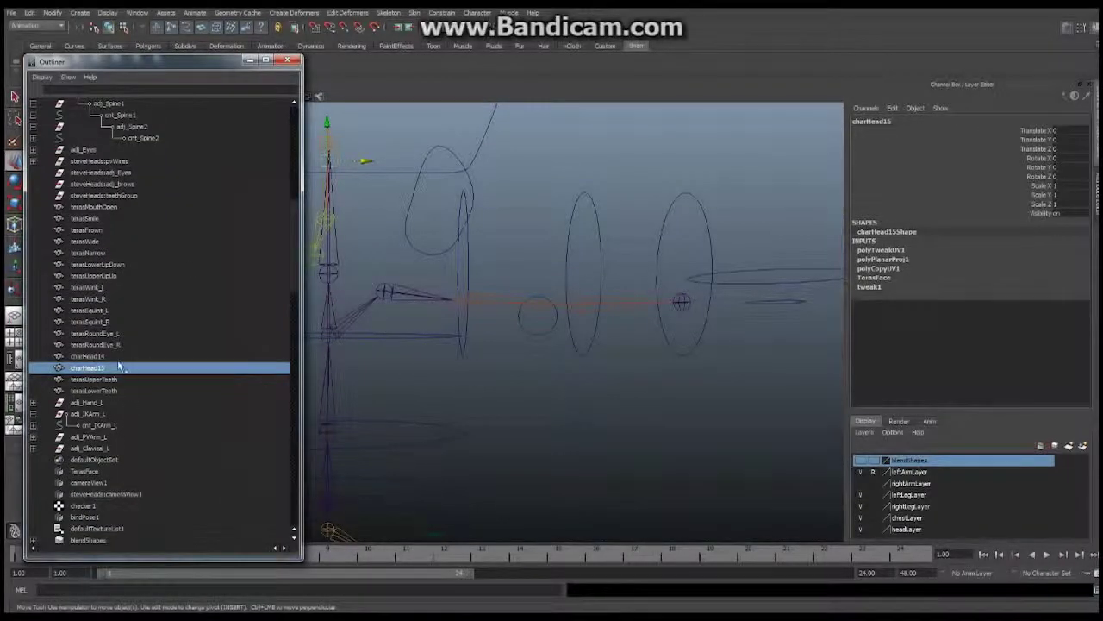
{"action": "left_click_drag", "start_coordinate": [294, 211], "coordinate": [297, 248]}
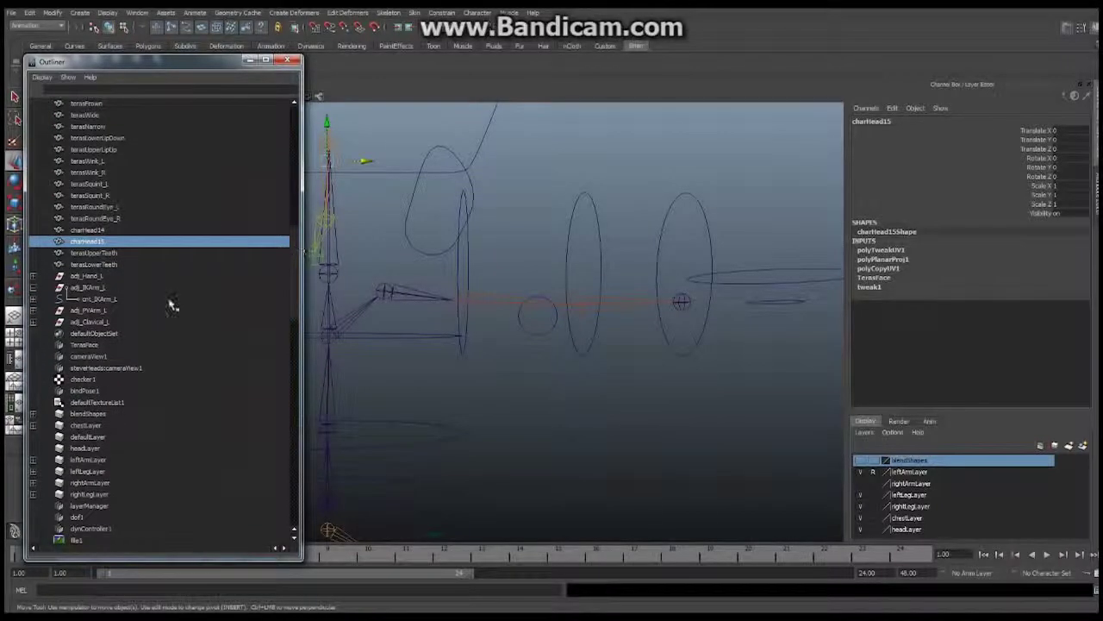
{"action": "left_click", "coordinate": [90, 322]}
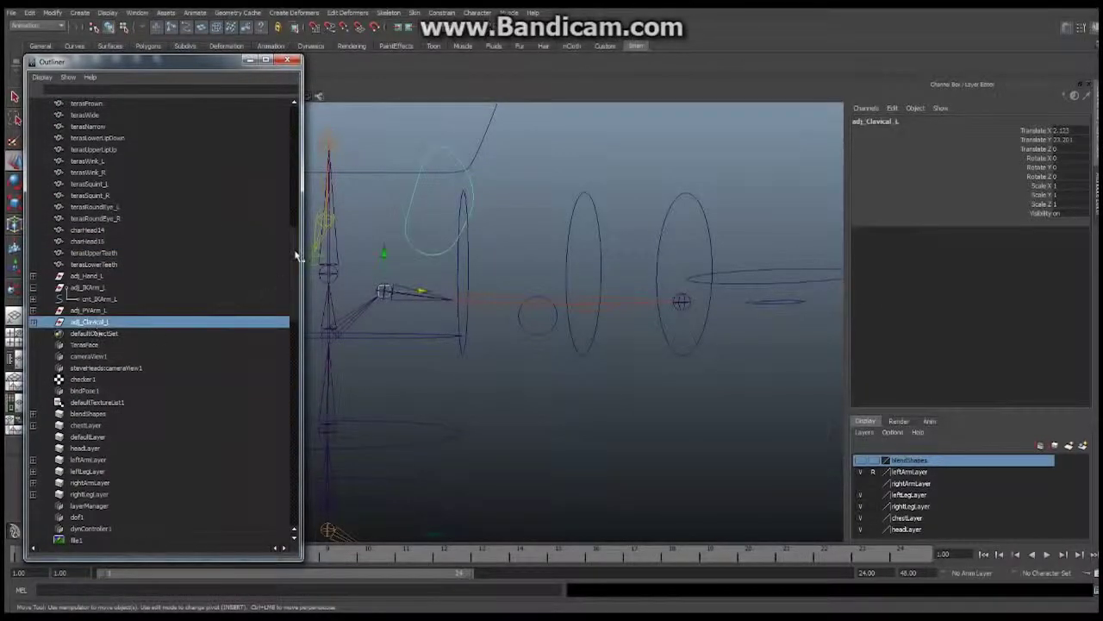
{"action": "left_click_drag", "start_coordinate": [298, 255], "coordinate": [288, 200]}
{"action": "scroll", "coordinate": [289, 205], "scroll_direction": "down", "scroll_amount": 2}
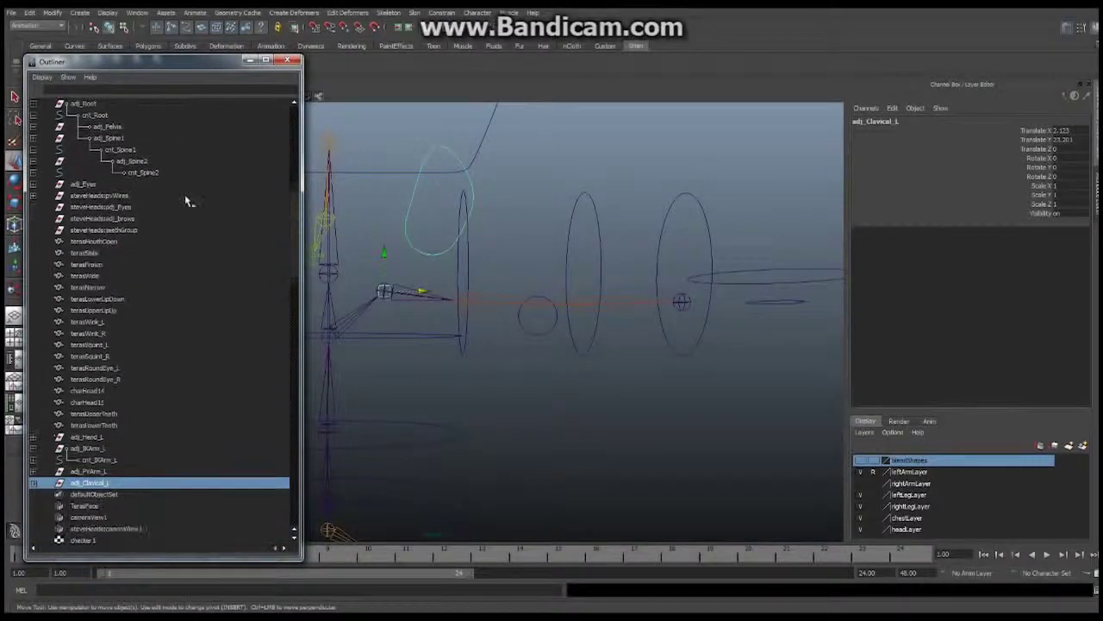
{"action": "middle_click_drag", "start_coordinate": [83, 487], "coordinate": [142, 178]}
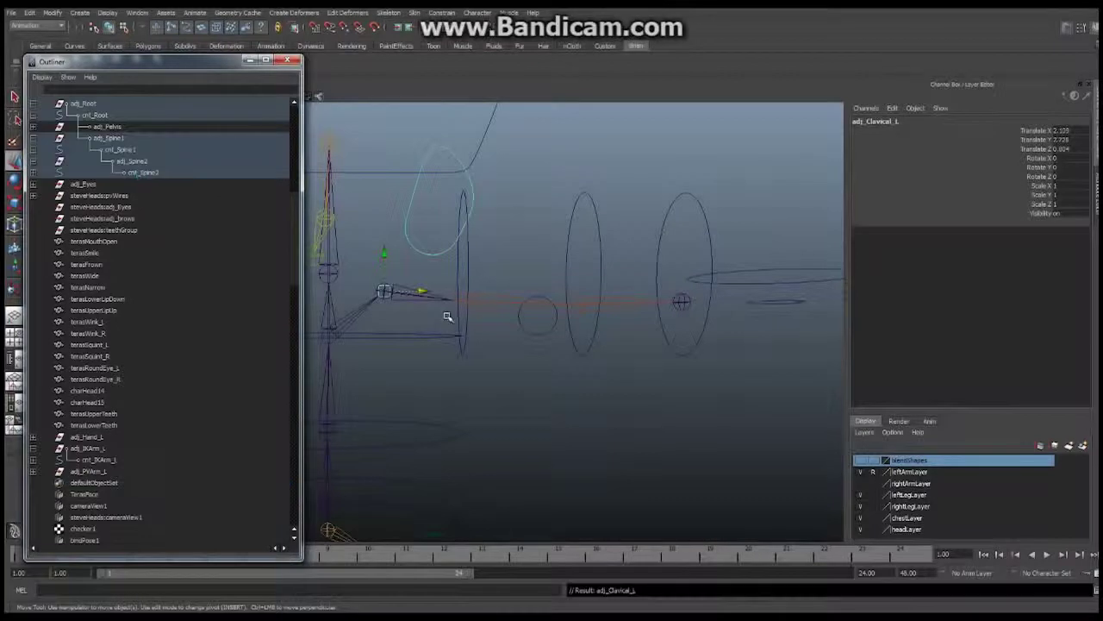
Test-rotate cnt_Spine2 to check that the clavicle control follows, and undo the rotation.
{"action": "left_click", "coordinate": [425, 338]}
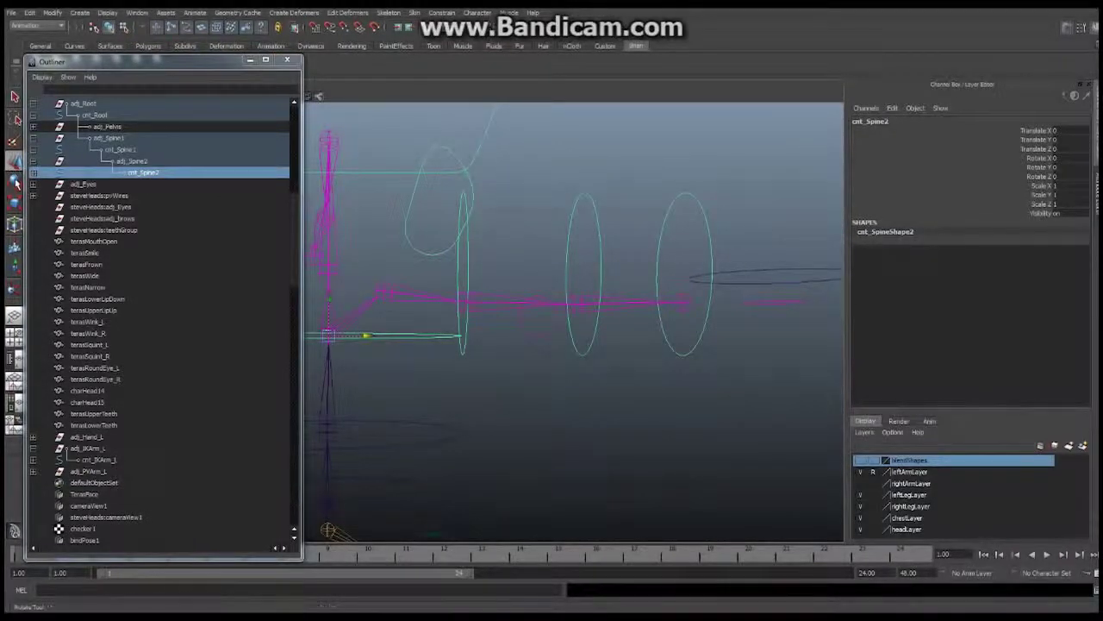
{"action": "left_click", "coordinate": [14, 181]}
{"action": "left_click_drag", "start_coordinate": [362, 339], "coordinate": [362, 341]}
{"action": "key", "text": "ctrl+z"}
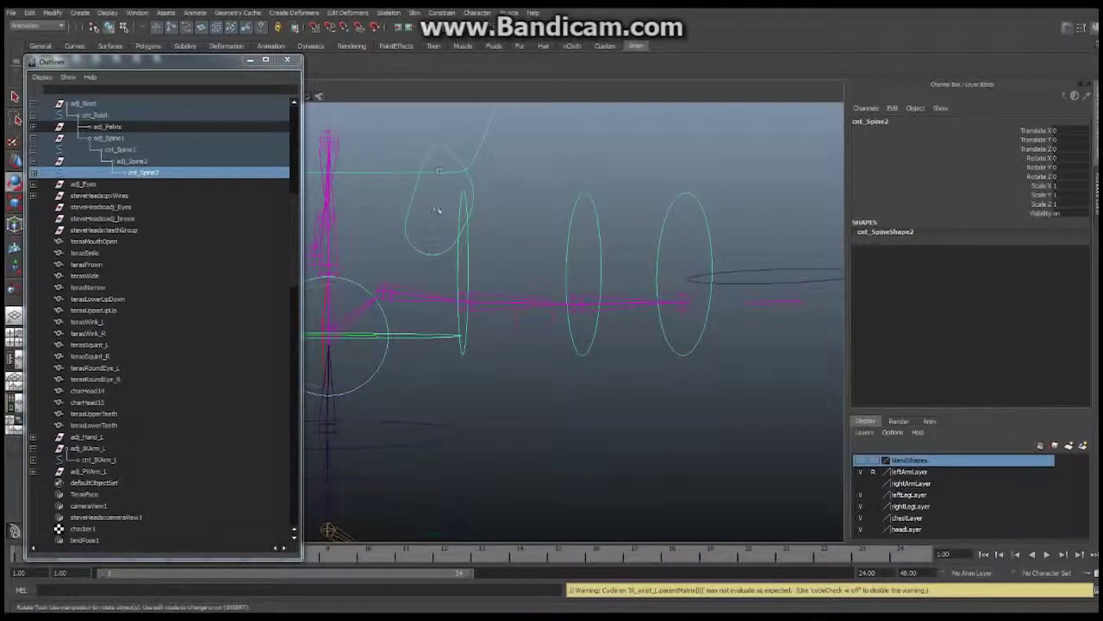
Point-constrain the bn_clavical_L joint to cnt_Clavical_L with Maintain offset on, all axes constrained and a weight of 1.
{"action": "middle_click_drag", "start_coordinate": [437, 209], "coordinate": [412, 306], "text": "alt"}
{"action": "left_click", "coordinate": [417, 257]}
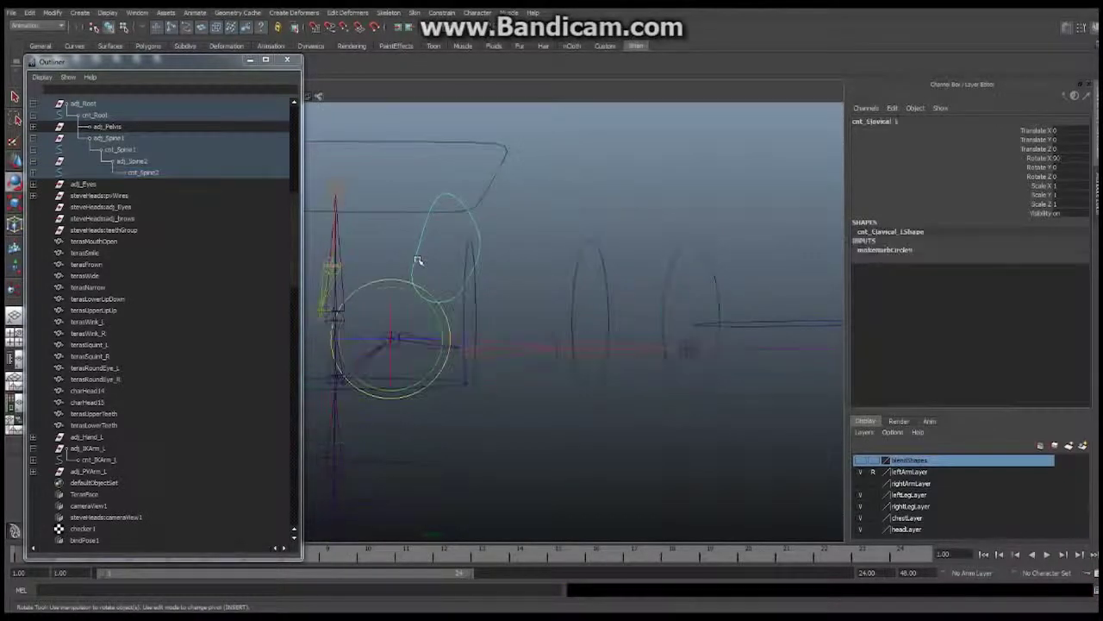
{"action": "left_click", "coordinate": [14, 96]}
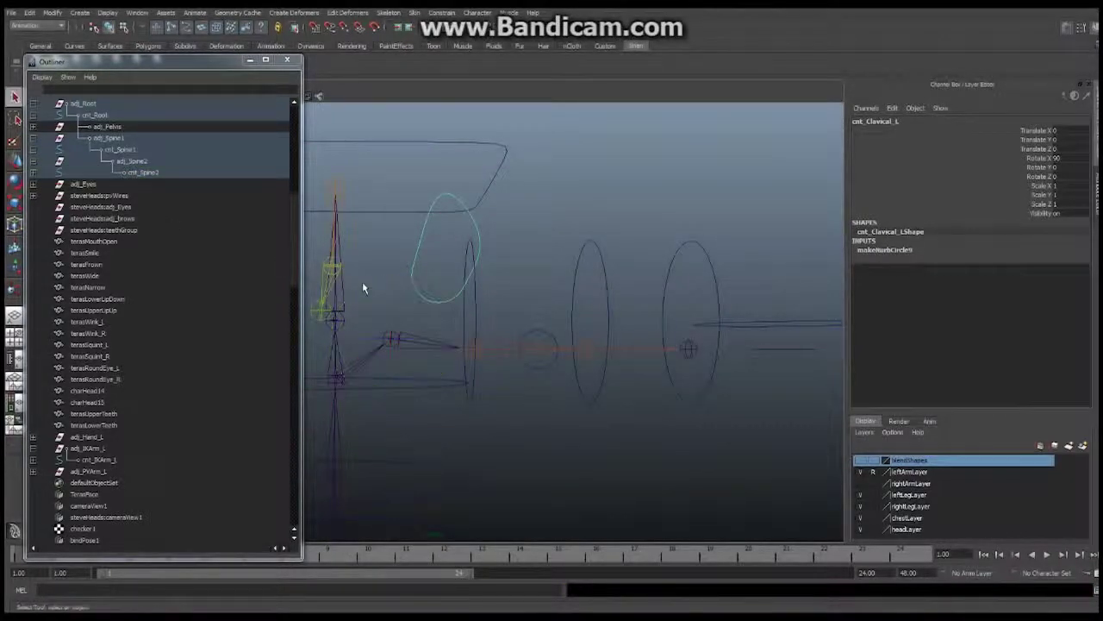
{"action": "left_click", "coordinate": [391, 339]}
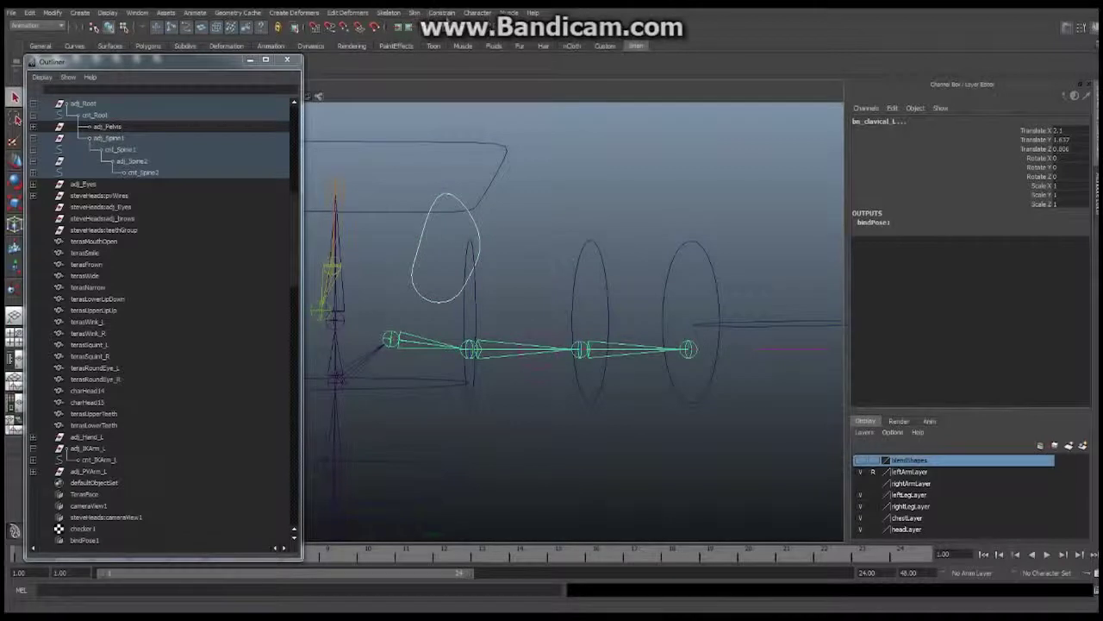
{"action": "left_click", "coordinate": [444, 13]}
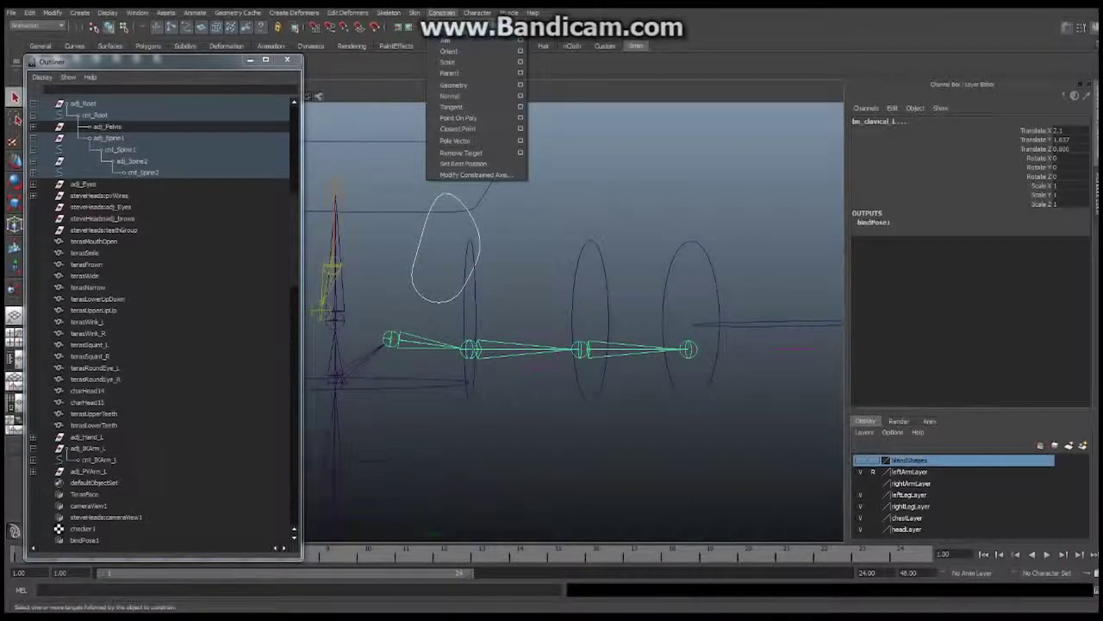
{"action": "left_click", "coordinate": [520, 29]}
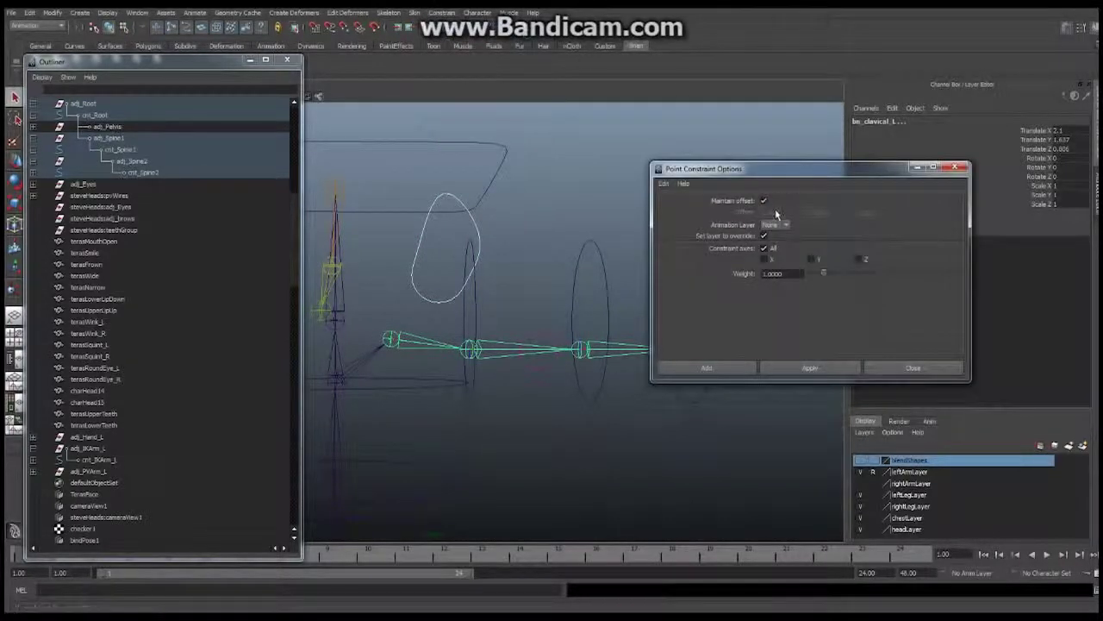
{"action": "left_click", "coordinate": [707, 369]}
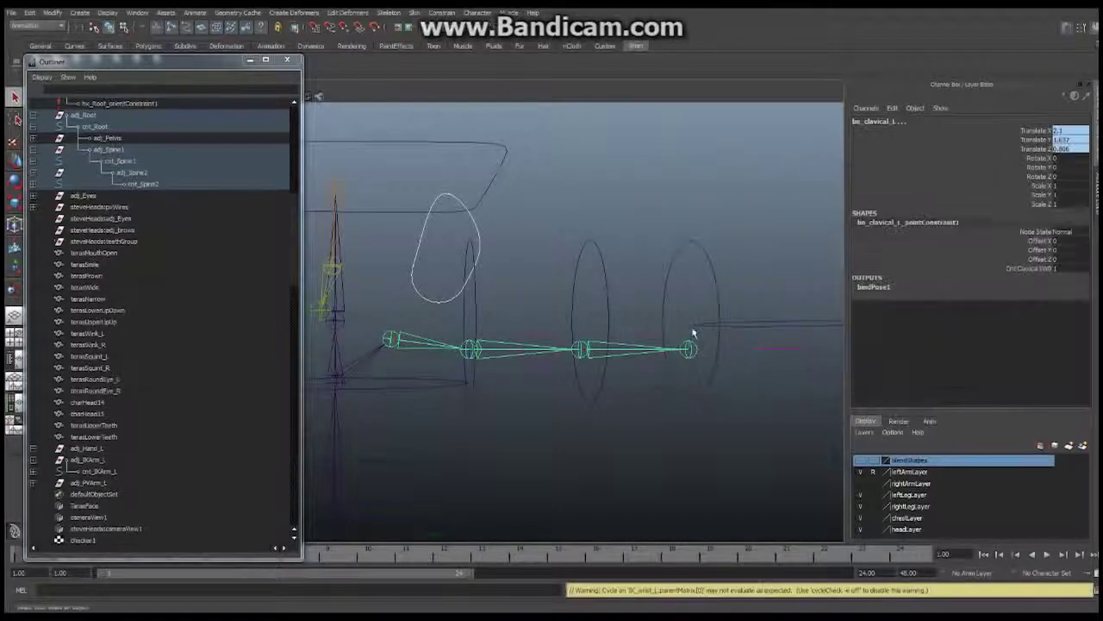
Test-move cnt_Clavical_L upward to check the joint constraint, undo the move and minimize the Outliner.
{"action": "left_click", "coordinate": [443, 195]}
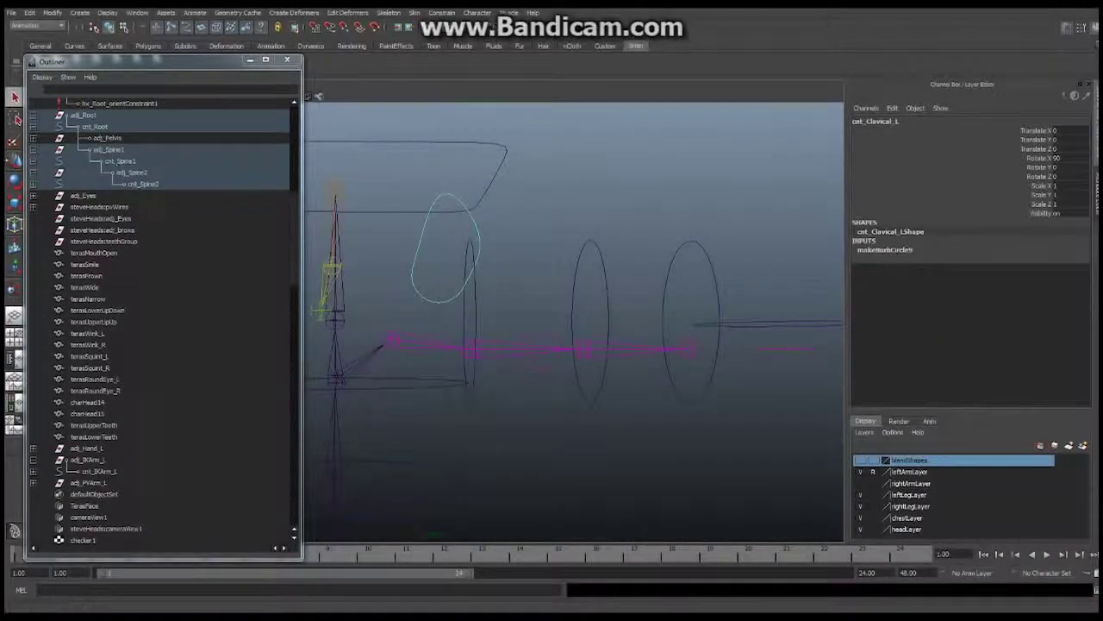
{"action": "left_click", "coordinate": [14, 161]}
{"action": "left_click_drag", "start_coordinate": [391, 301], "coordinate": [393, 279]}
{"action": "key", "text": "ctrl+z"}
{"action": "left_click", "coordinate": [249, 61]}
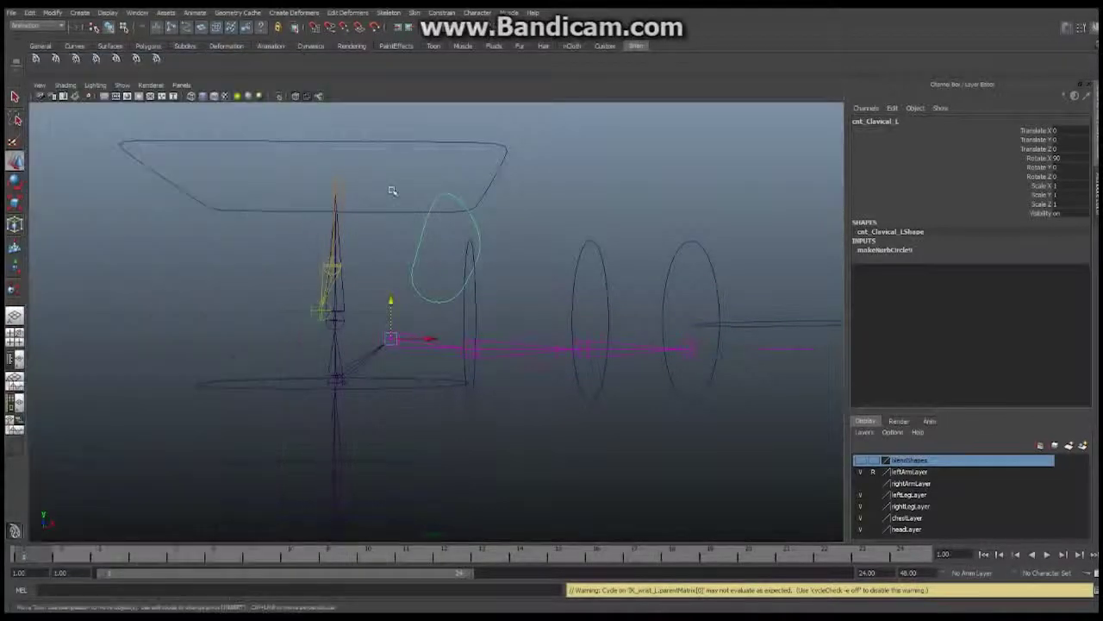